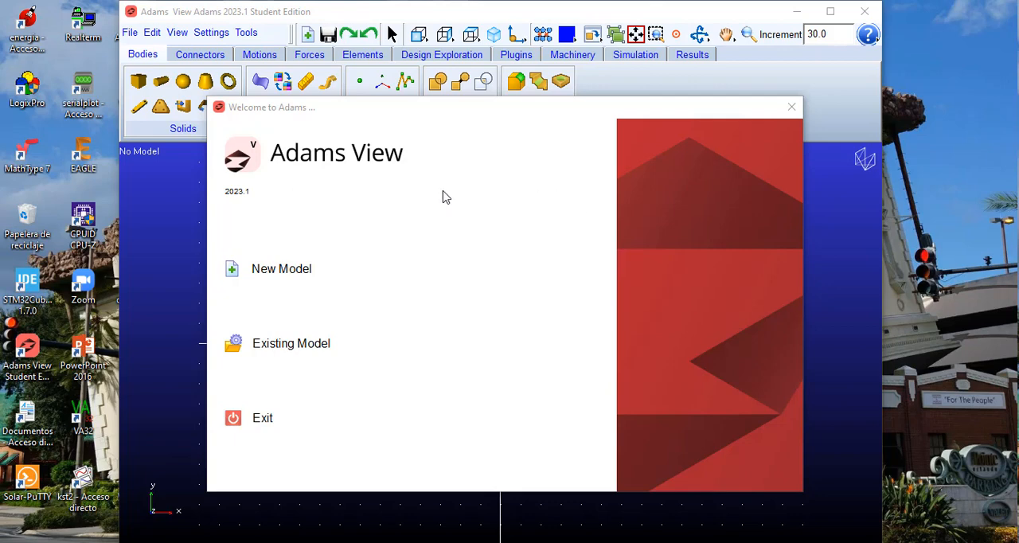
Step: Start a new model and name it Mecanismo1
left_click(234, 276)
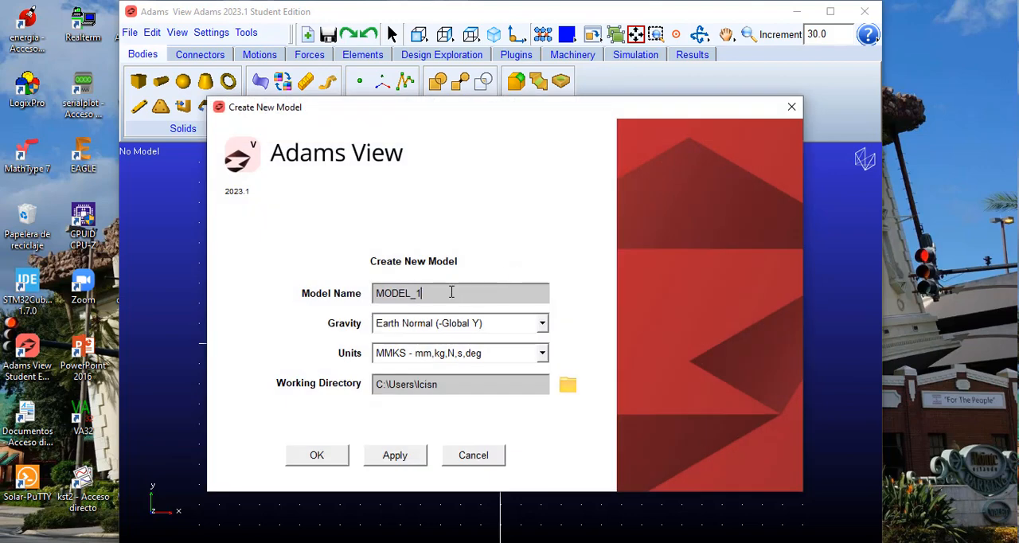
key("BackSpace")
key("BackSpace")
key("BackSpace")
key("BackSpace")
key("BackSpace")
key("BackSpace")
type("Meca")
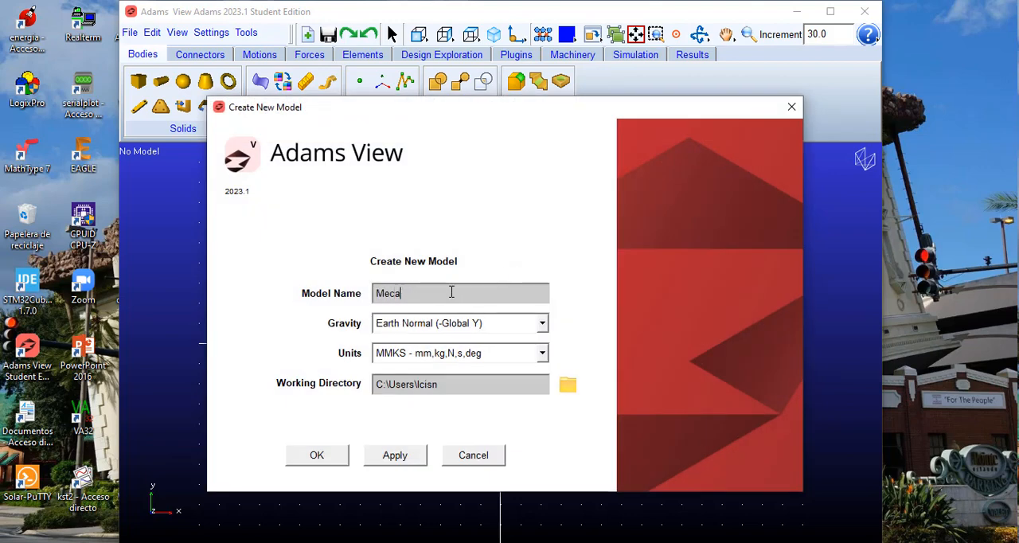
type("nismo1")
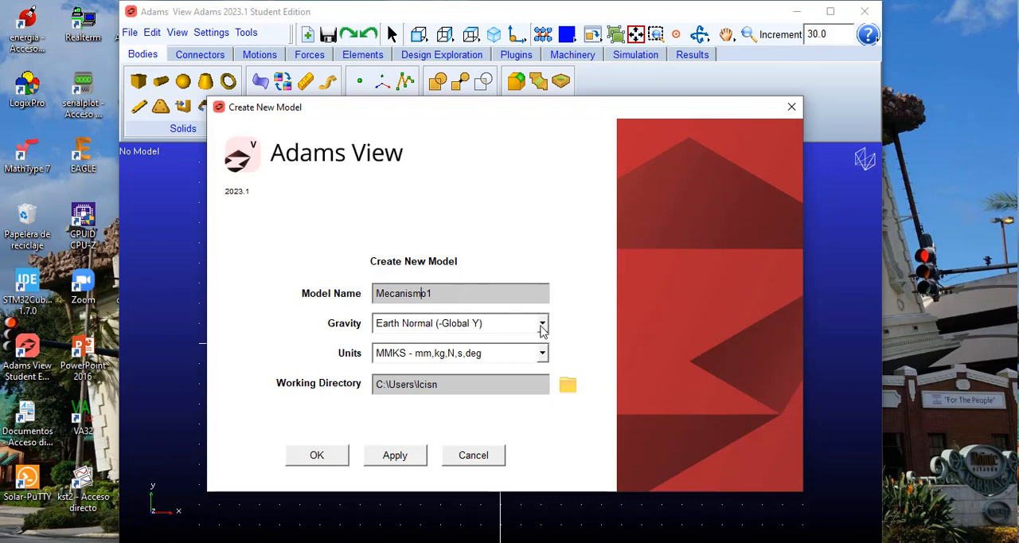
Step: Set the units to IPS (inch, lbm, lbf, s, deg), create the model and maximize its window
left_click(541, 356)
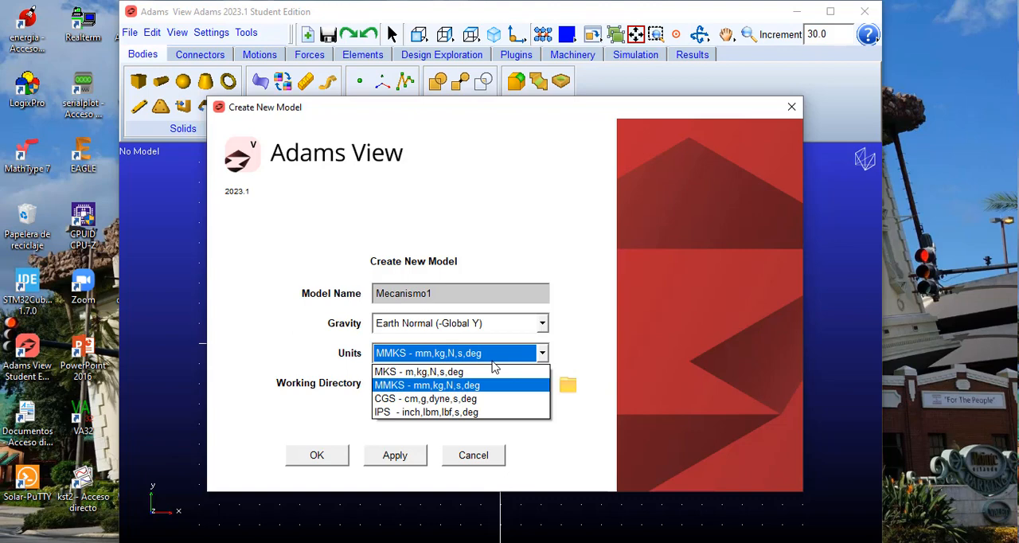
left_click(439, 413)
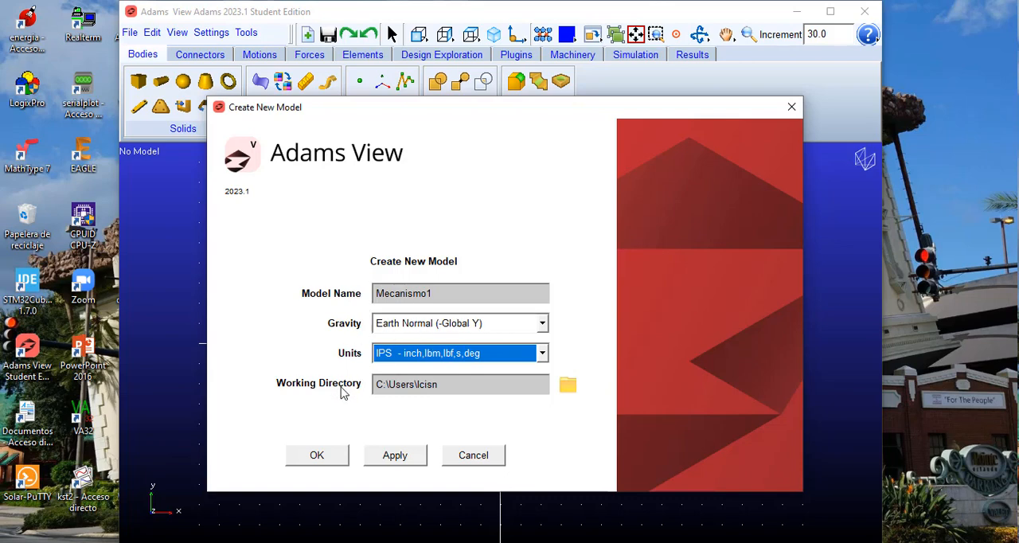
left_click(317, 456)
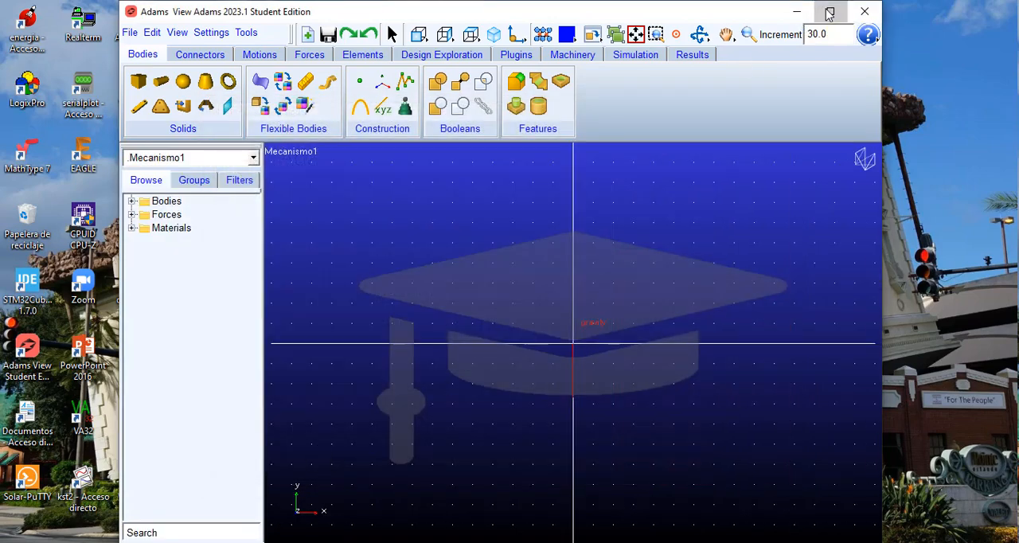
left_click(829, 14)
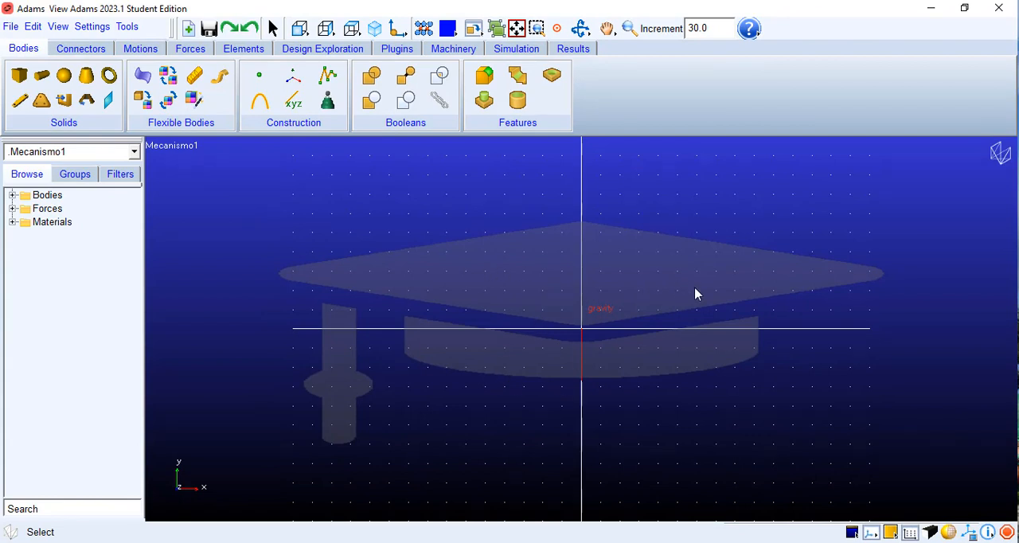
Step: Find the other running Adams View session containing MODEL_1 and close it without saving
left_click(928, 10)
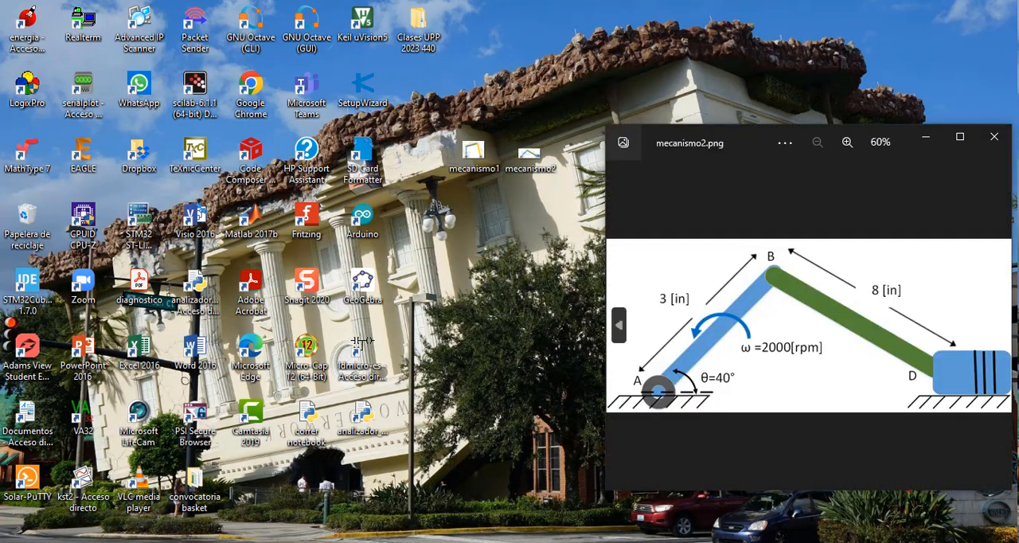
mouse_move(517, 537)
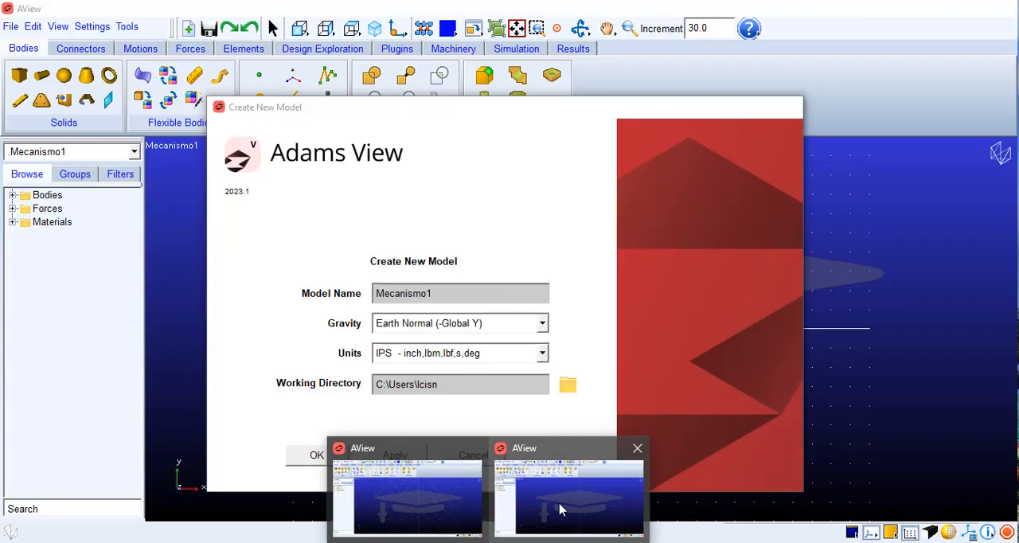
left_click(559, 509)
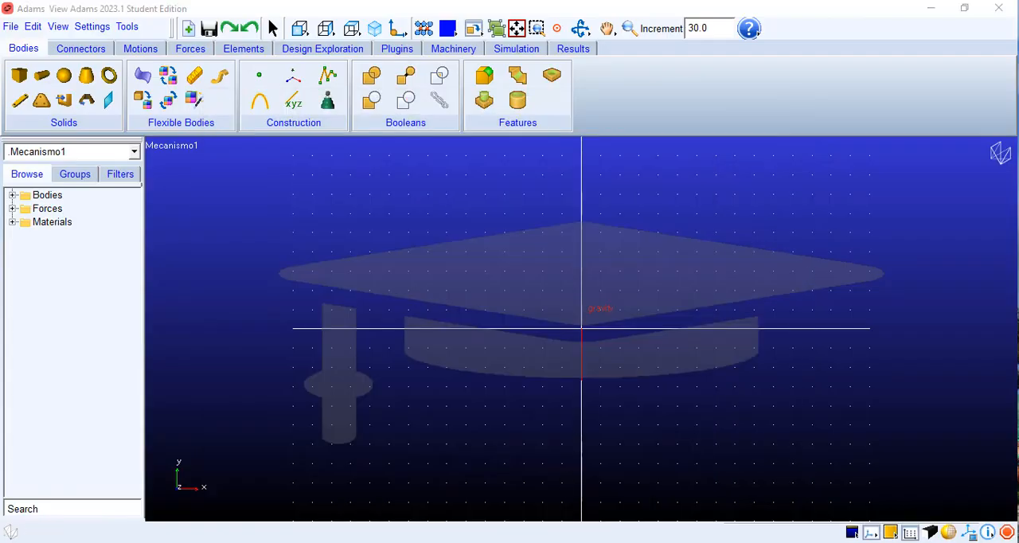
left_click(452, 517)
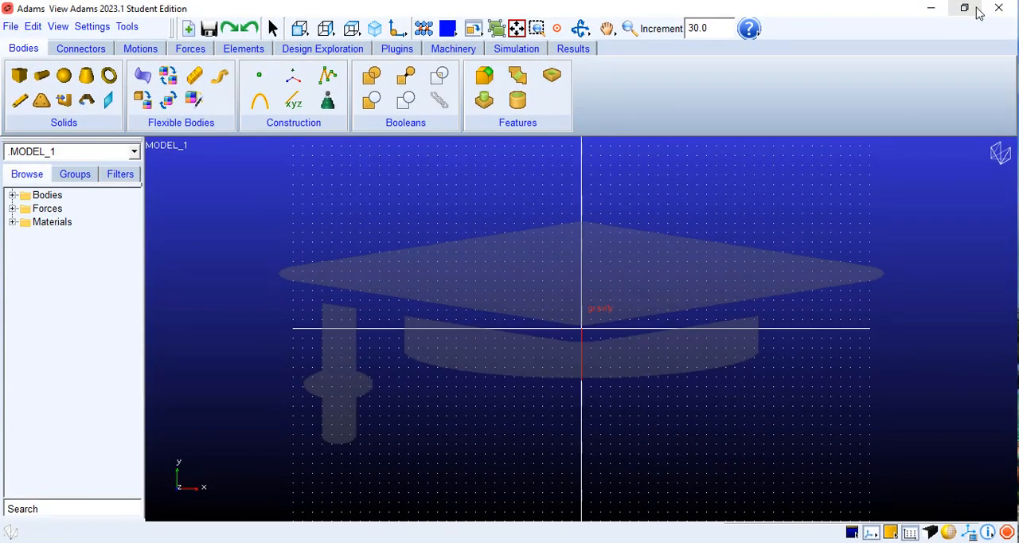
mouse_move(539, 528)
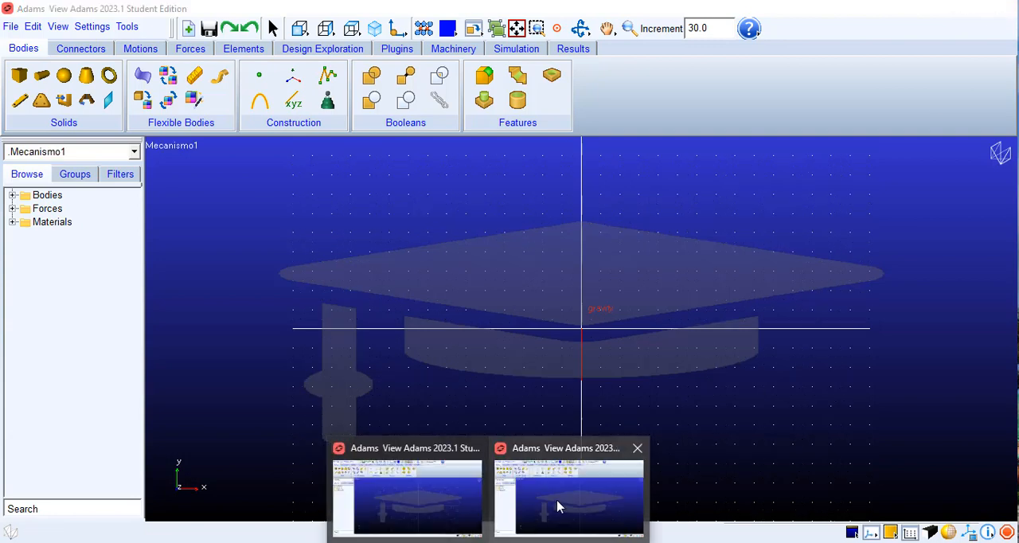
left_click(557, 506)
mouse_move(459, 525)
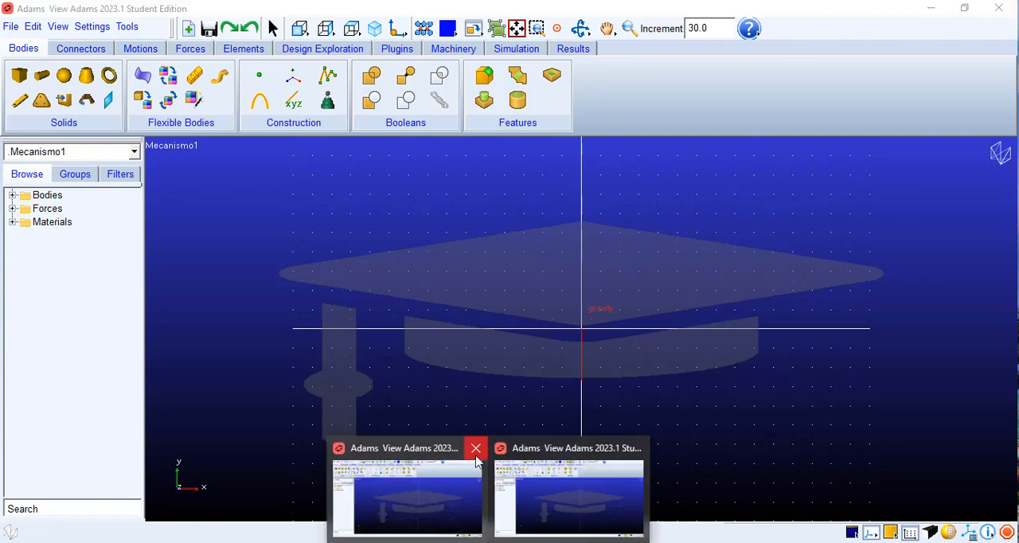
mouse_move(503, 524)
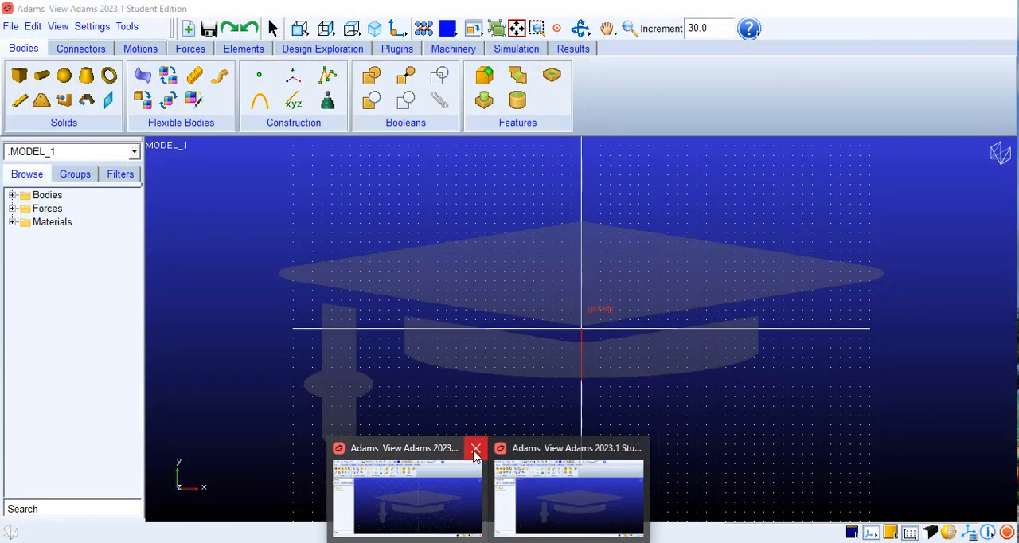
left_click(475, 451)
left_click(414, 395)
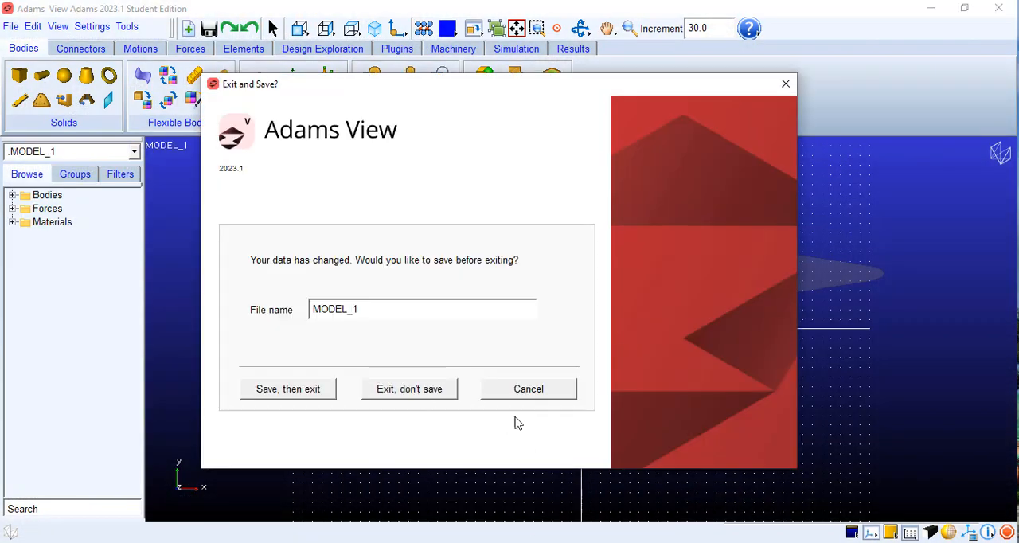
Step: Bring up the mecanismo2.png reference image, move it clear of the drawing area and examine the mechanism's dimensions
left_click(625, 541)
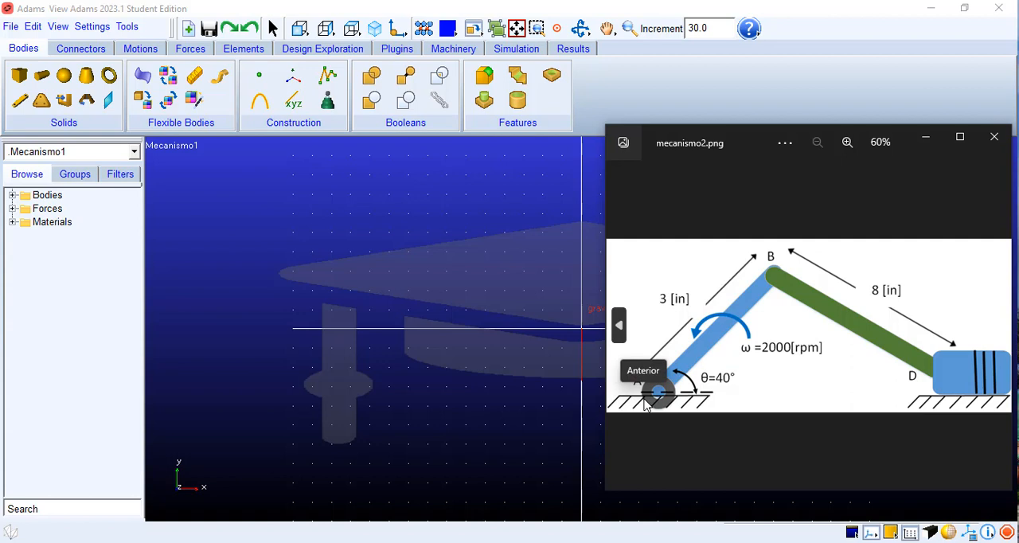
left_click_drag(705, 132, 179, 87)
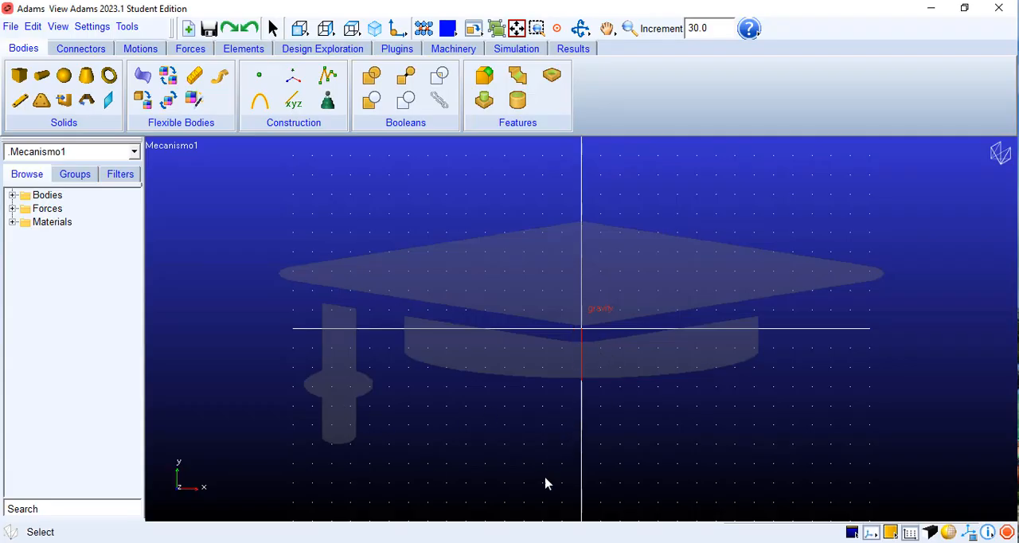
key("alt+Tab")
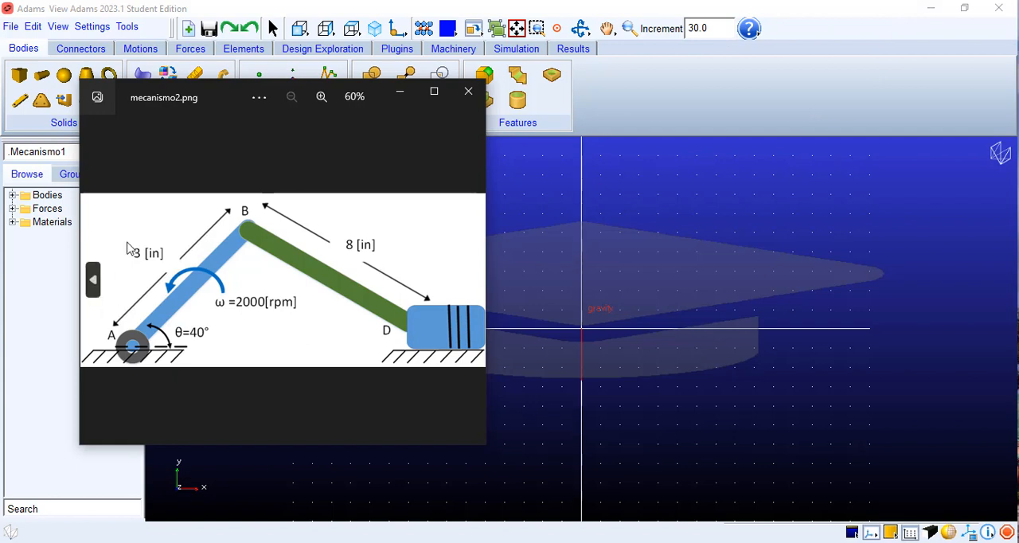
Step: Switch to Octave and calculate sqrt(64-9) from the 8 in and 3 in link lengths
left_click(929, 11)
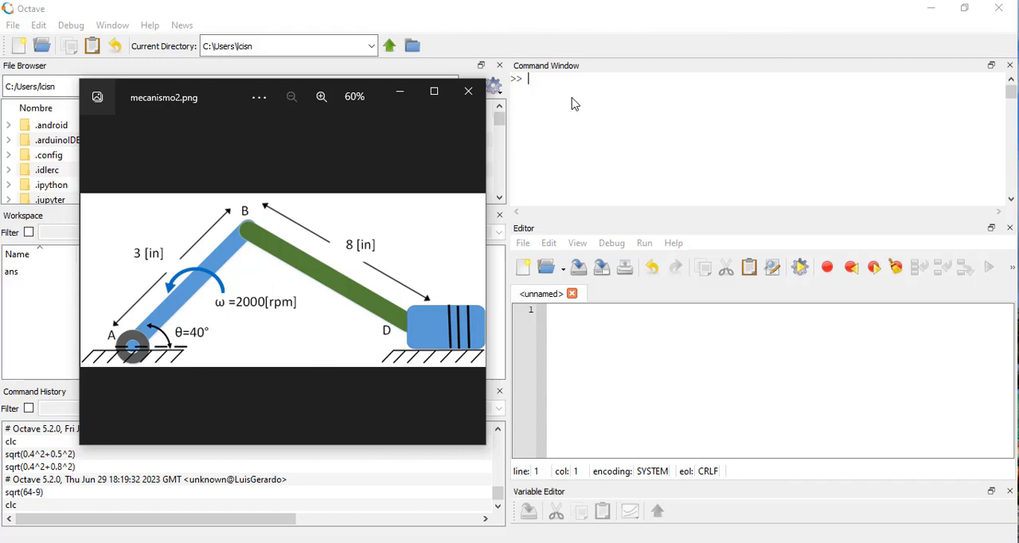
left_click(574, 109)
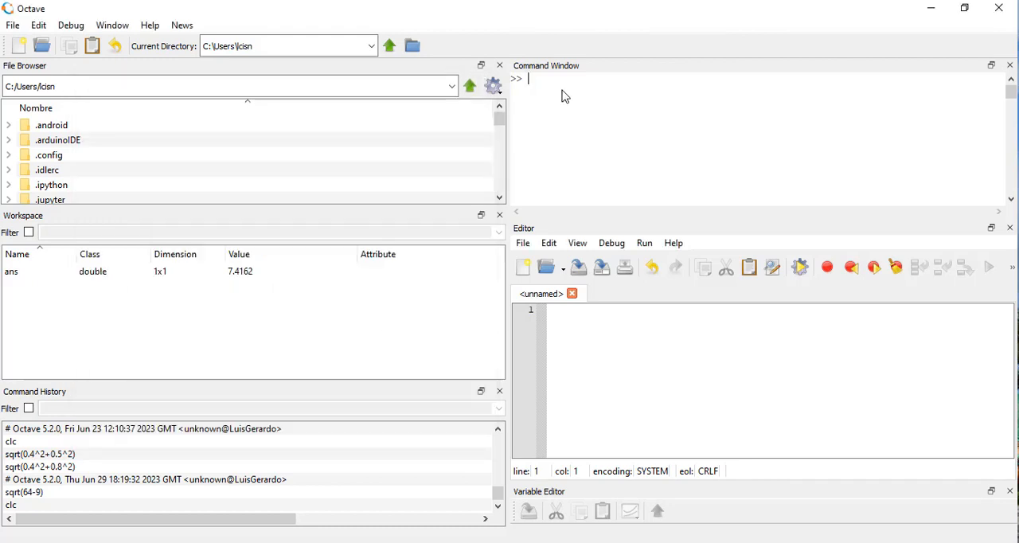
type("sqrt(64-9")
key("alt+Tab")
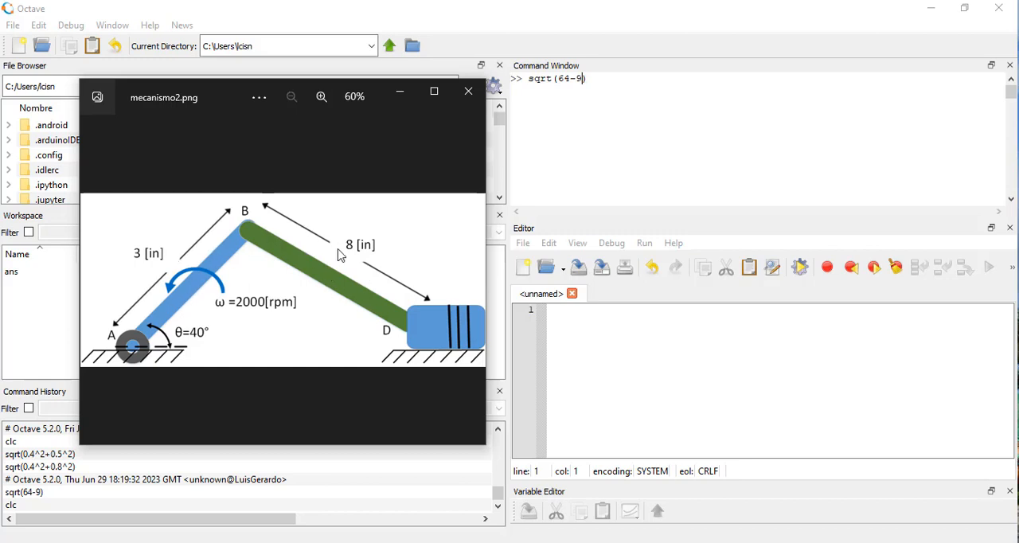
left_click(599, 87)
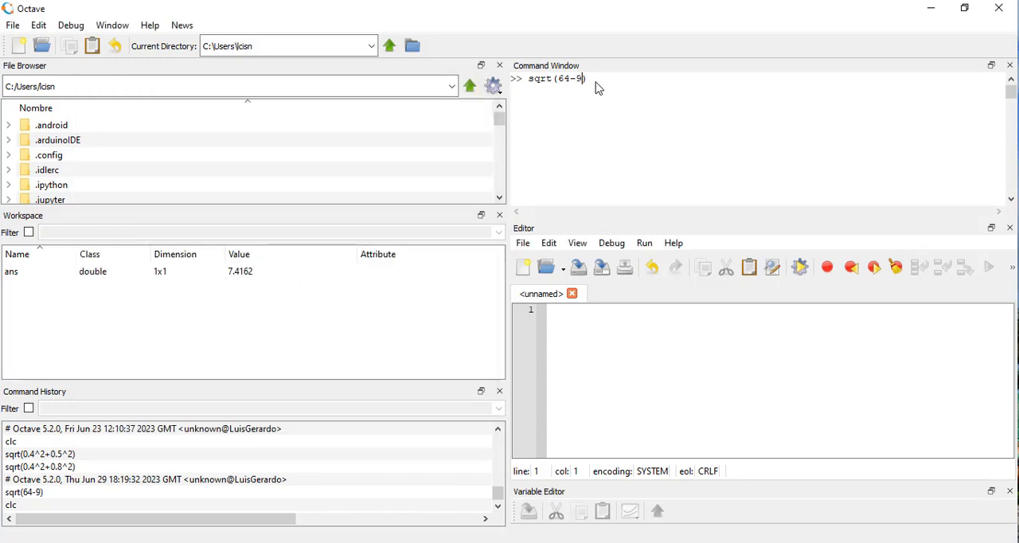
key("Return")
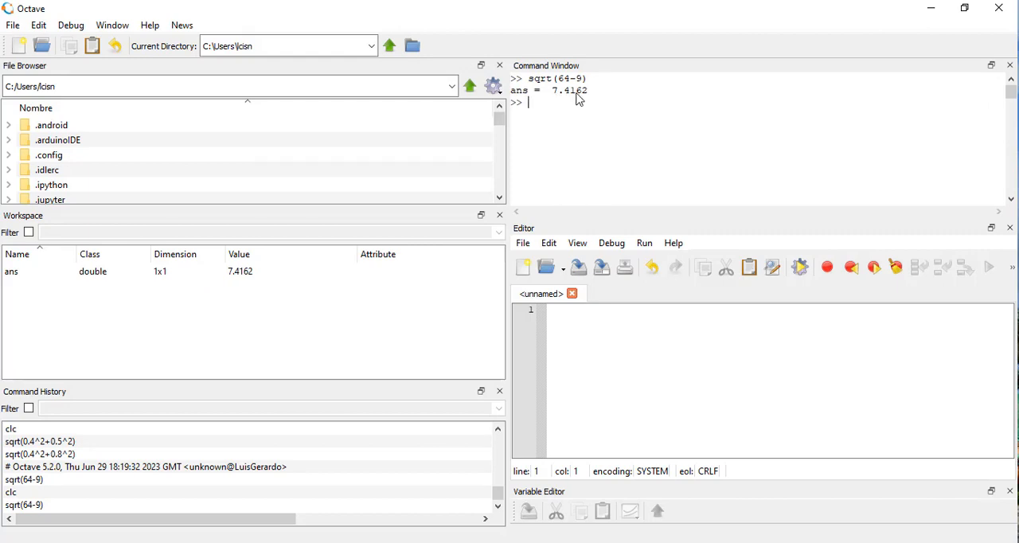
Step: Compare the Octave result with the mecanismo2.png diagram and return to the Mecanismo1 model in Adams View
left_click(930, 11)
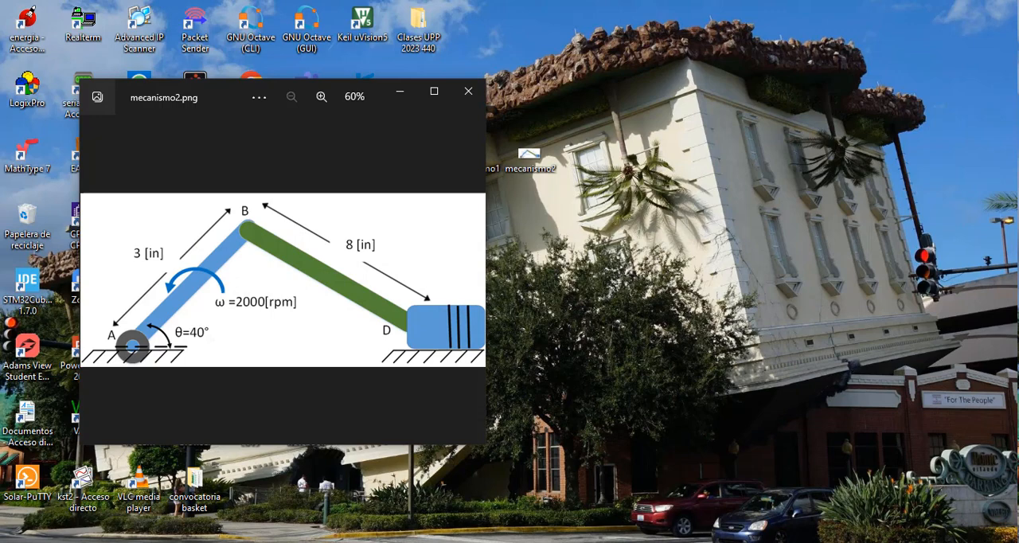
left_click(452, 542)
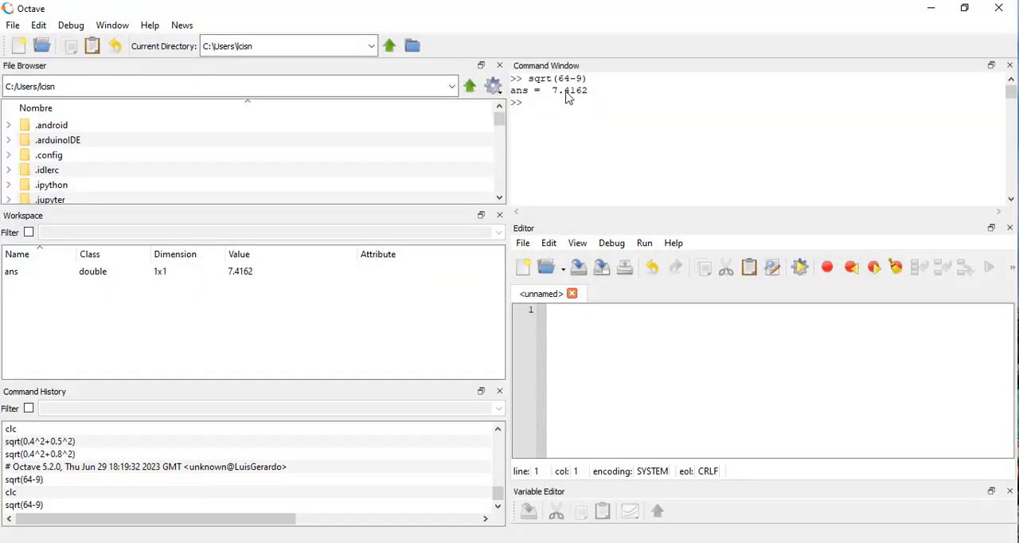
left_click(930, 8)
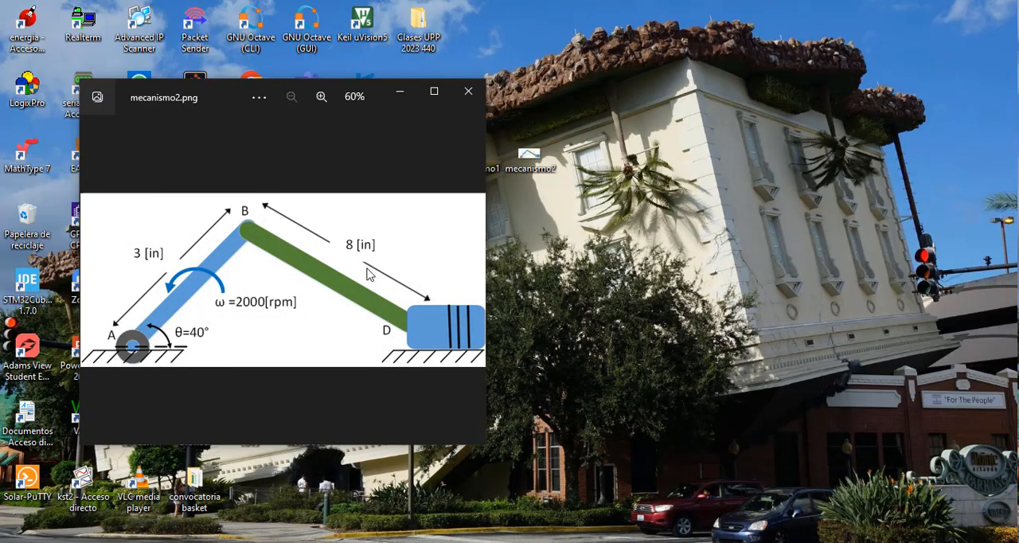
left_click(500, 541)
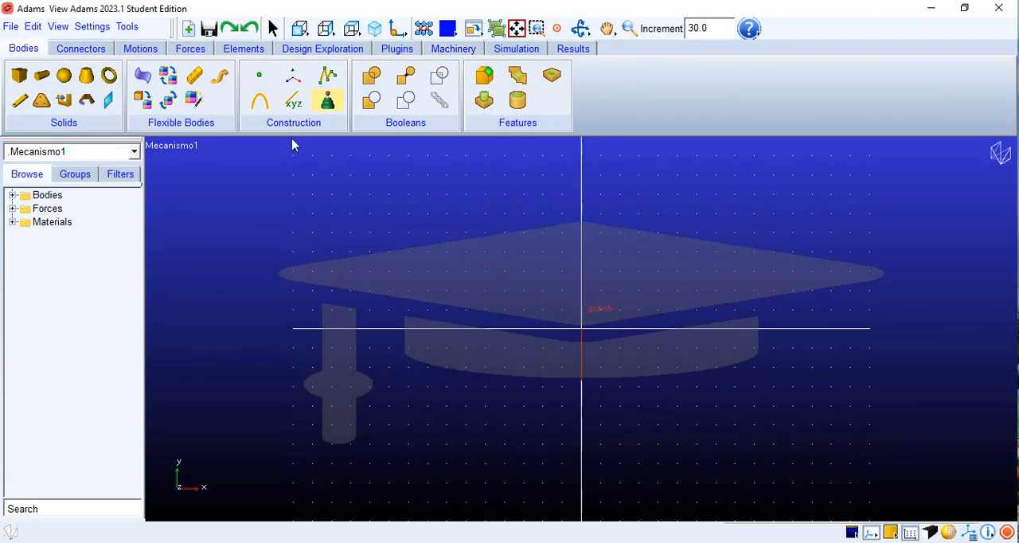
Step: Set the working grid spacing to 25 mm in both X and Y and apply it
left_click(89, 26)
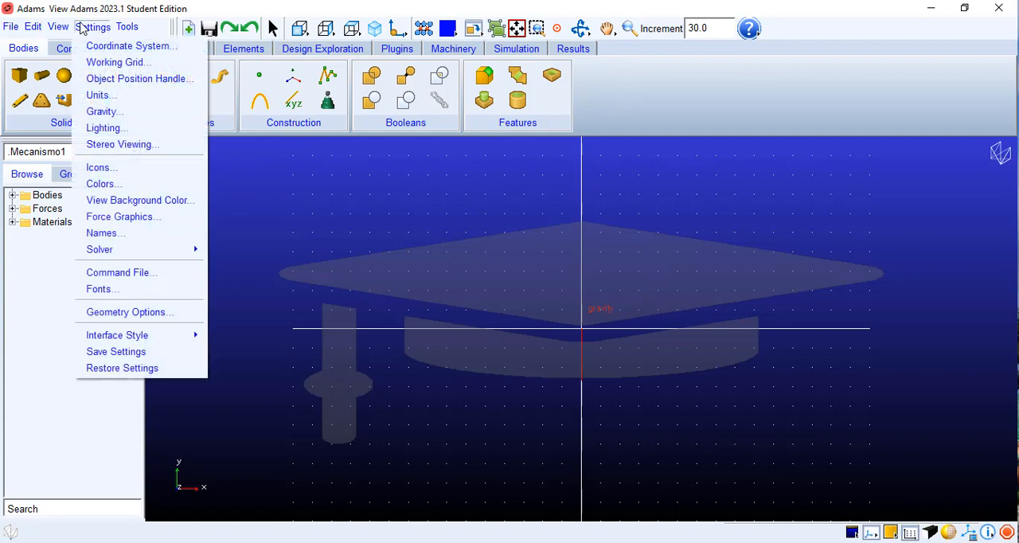
left_click(102, 61)
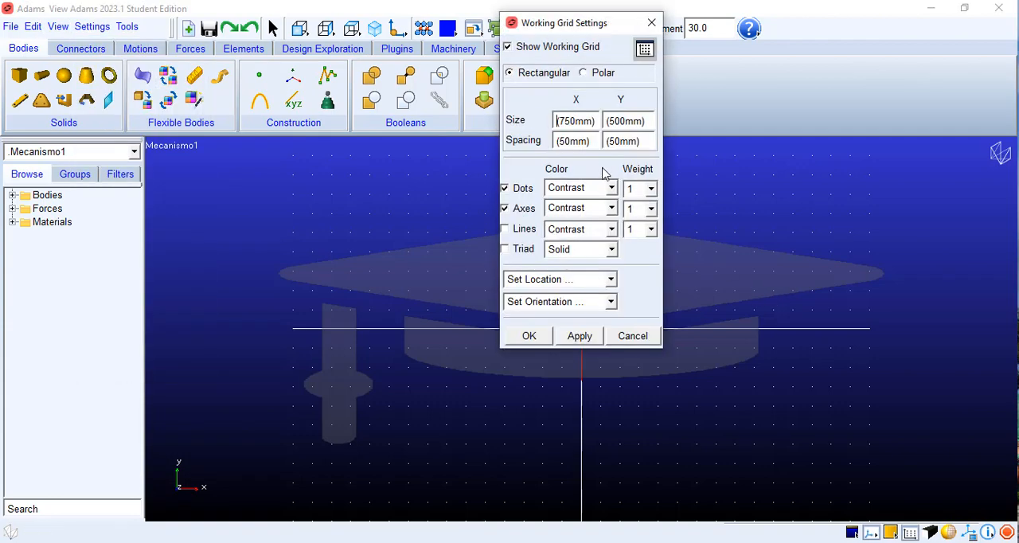
left_click(564, 140)
key("BackSpace")
key("Delete")
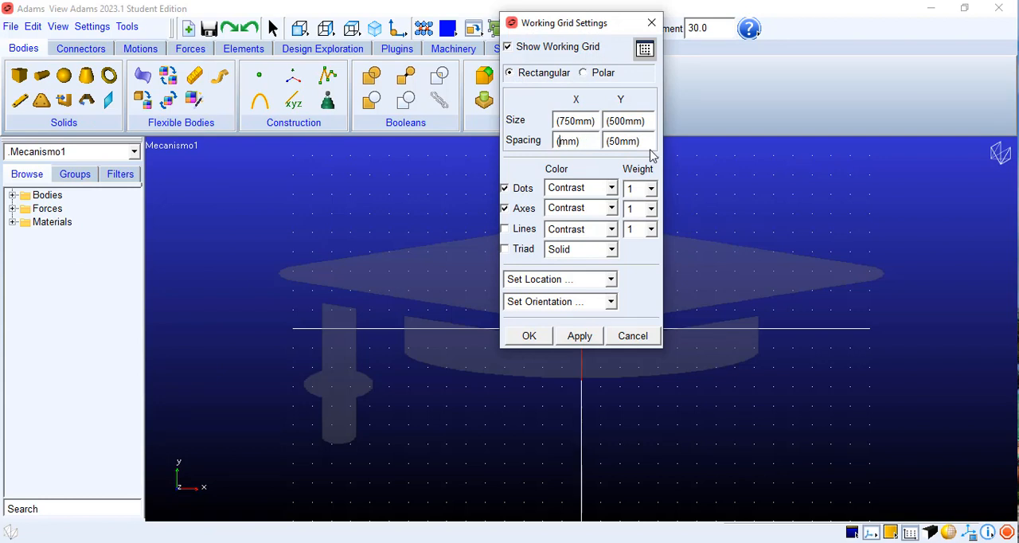
type("15")
left_click(620, 140)
key("BackSpace")
key("Delete")
type("25")
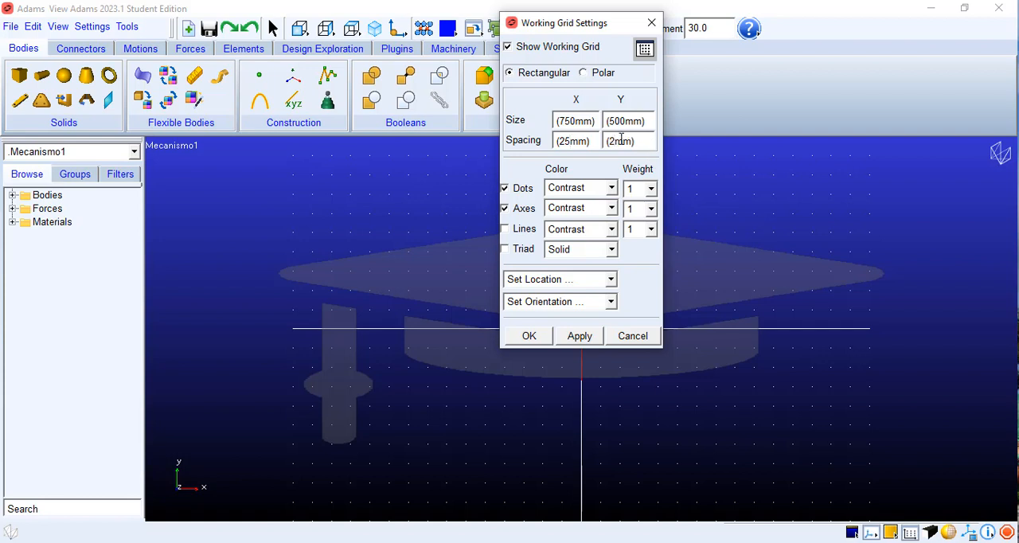
left_click(576, 337)
left_click(529, 335)
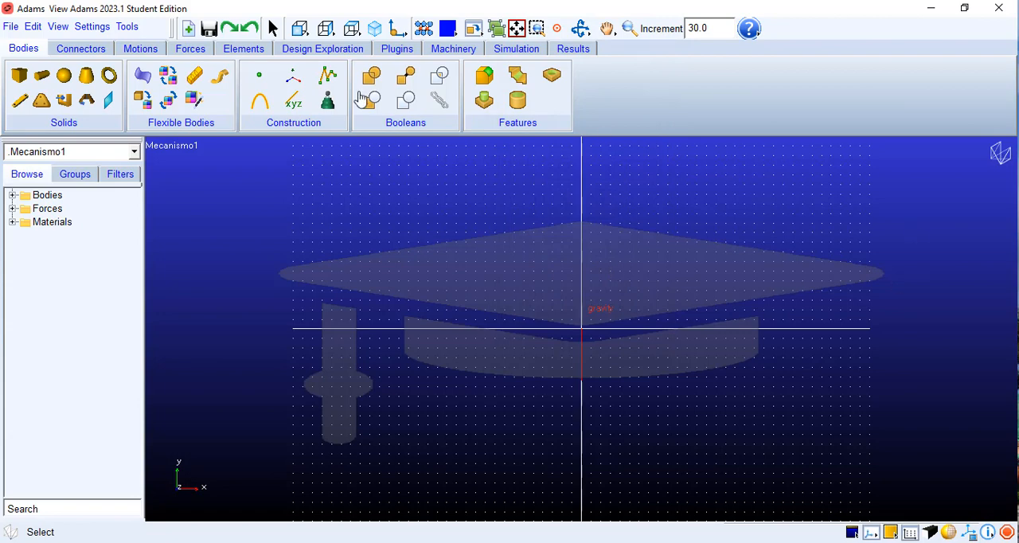
Step: Place a marker on ground in the global XY plane at the origin, coordinates 0, 0, 0.0
left_click(293, 81)
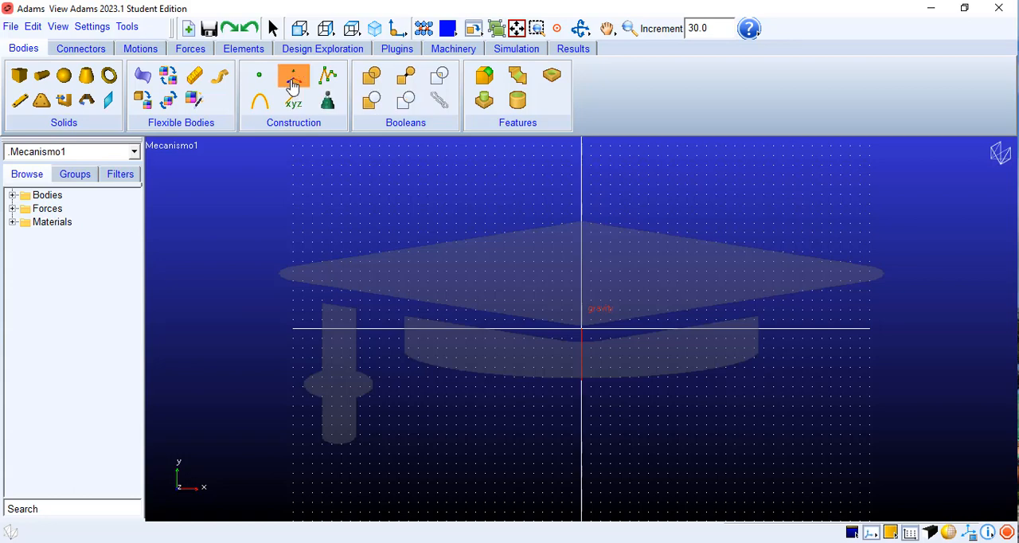
right_click(268, 227)
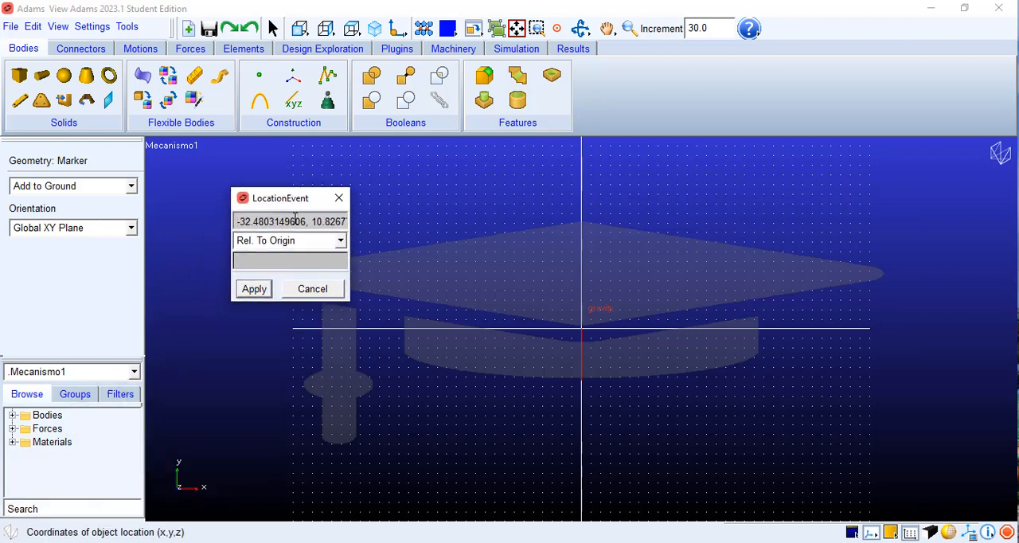
left_click_drag(305, 223, 232, 221)
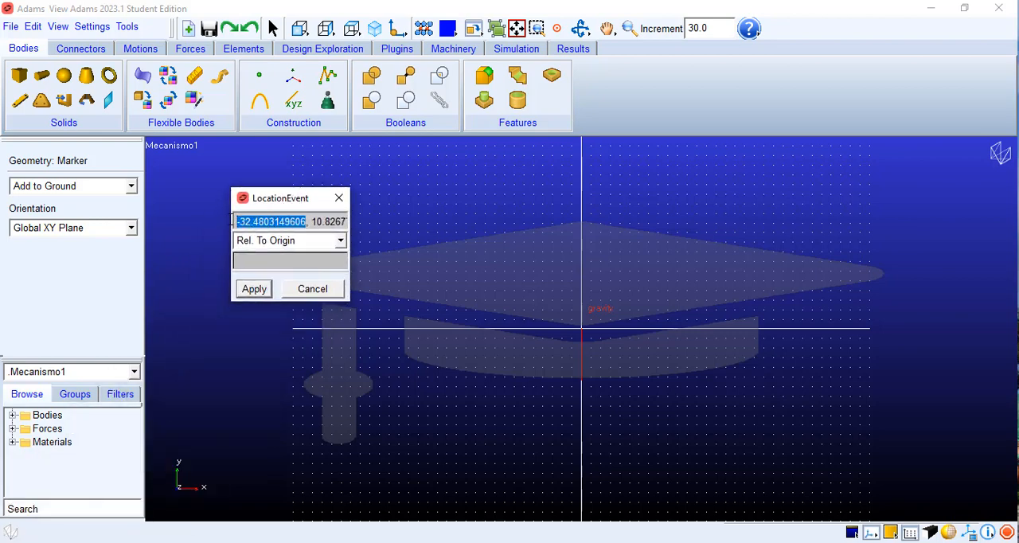
key("BackSpace")
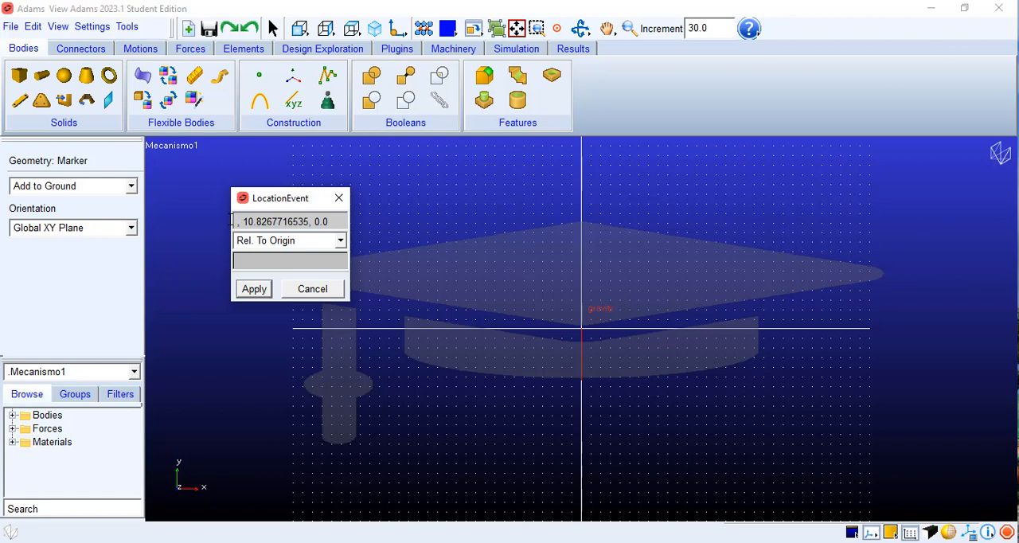
type("0")
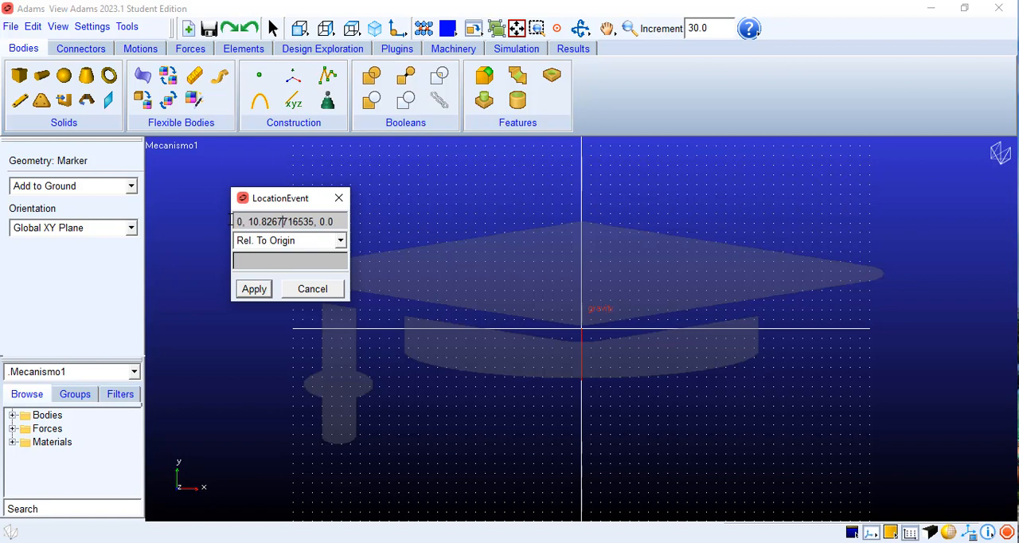
key("BackSpace")
key("BackSpace")
key("BackSpace")
key("BackSpace")
key("BackSpace")
key("BackSpace")
key("BackSpace")
key("BackSpace")
key("BackSpace")
key("BackSpace")
key("BackSpace")
key("BackSpace")
key("BackSpace")
key("BackSpace")
key("BackSpace")
type(".0")
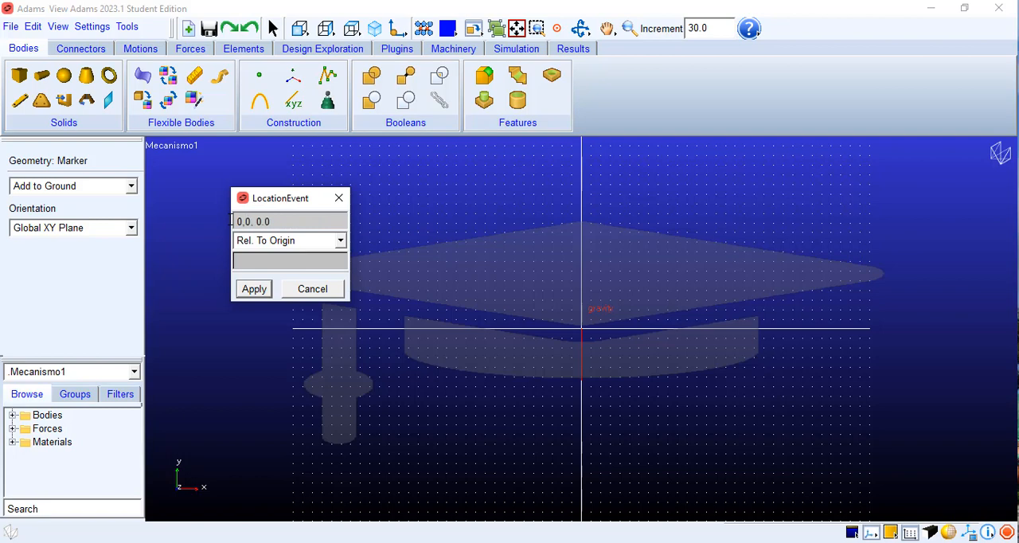
left_click(253, 289)
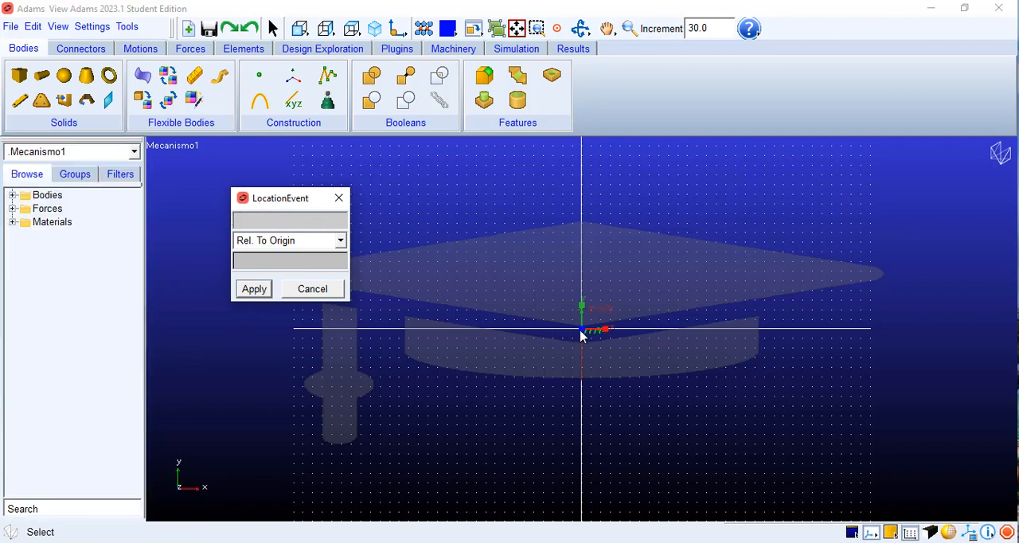
left_click(338, 198)
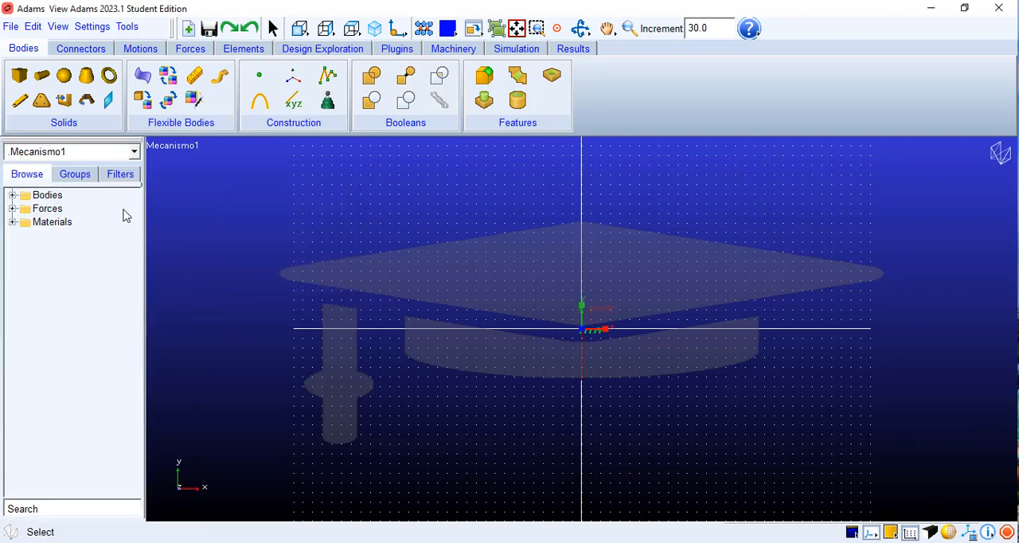
Step: Check the joint letters in the mecanismo2.png diagram and rename the ground marker at the origin as A
key("alt+Tab")
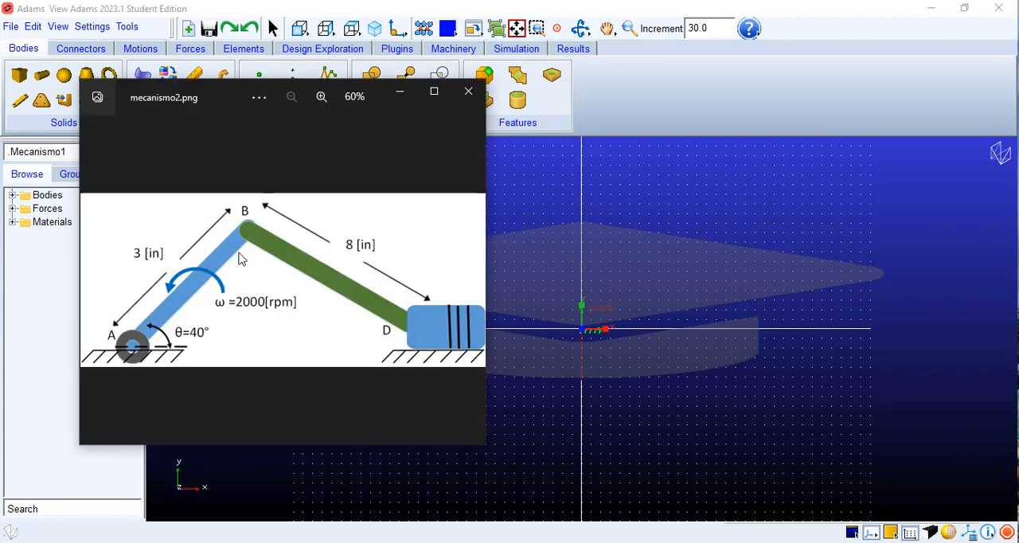
left_click(393, 99)
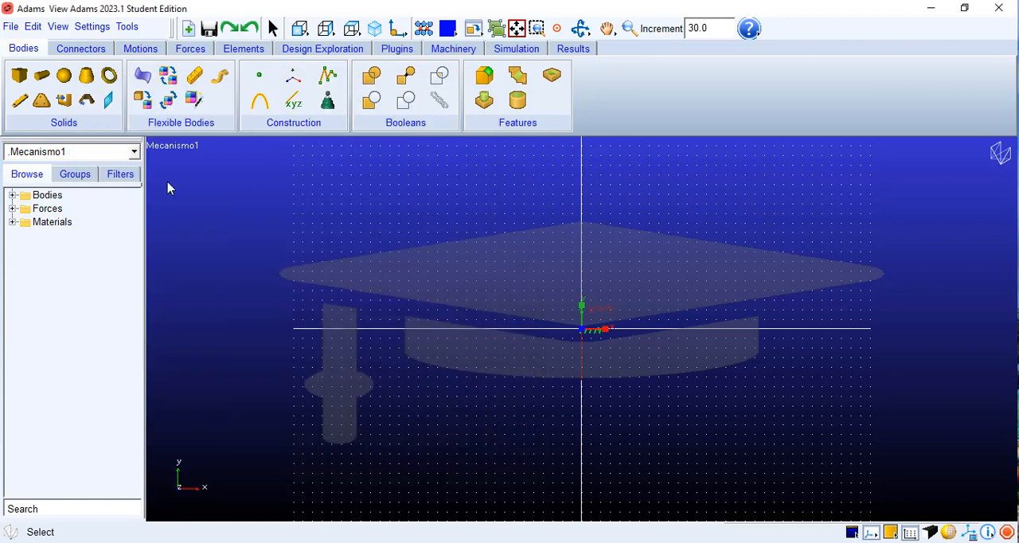
left_click(11, 195)
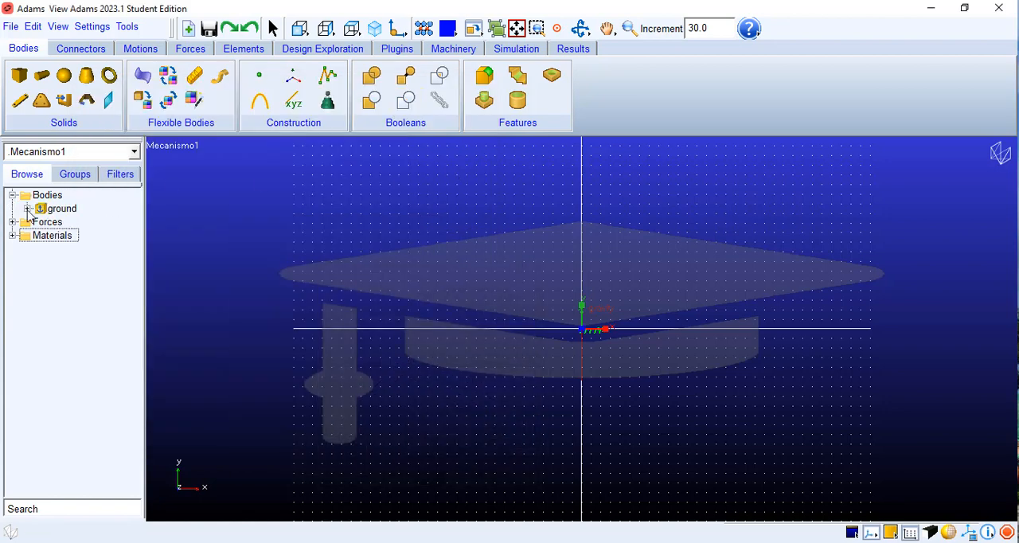
left_click(27, 209)
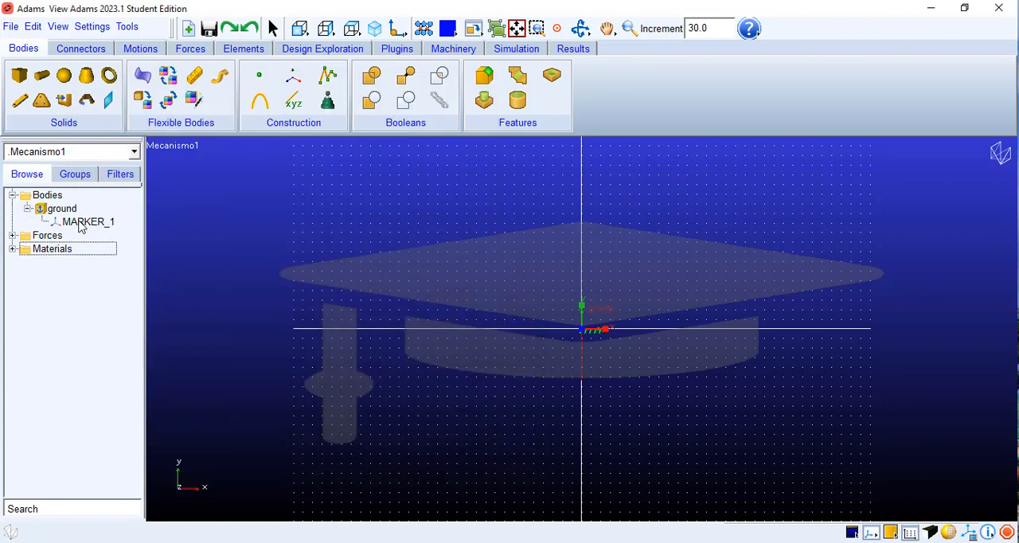
left_click(79, 223)
left_click(81, 222)
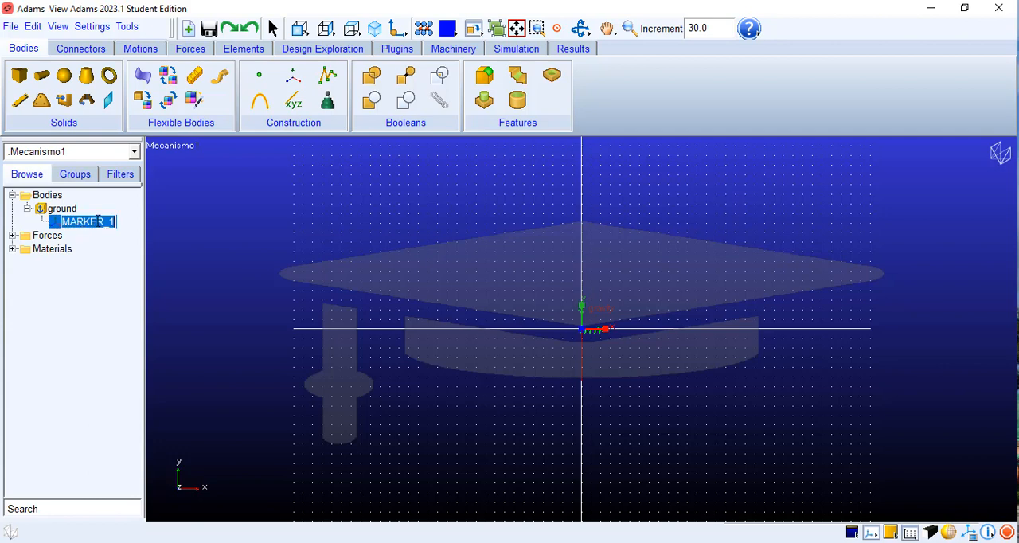
right_click(91, 217)
left_click(98, 284)
left_click(102, 266)
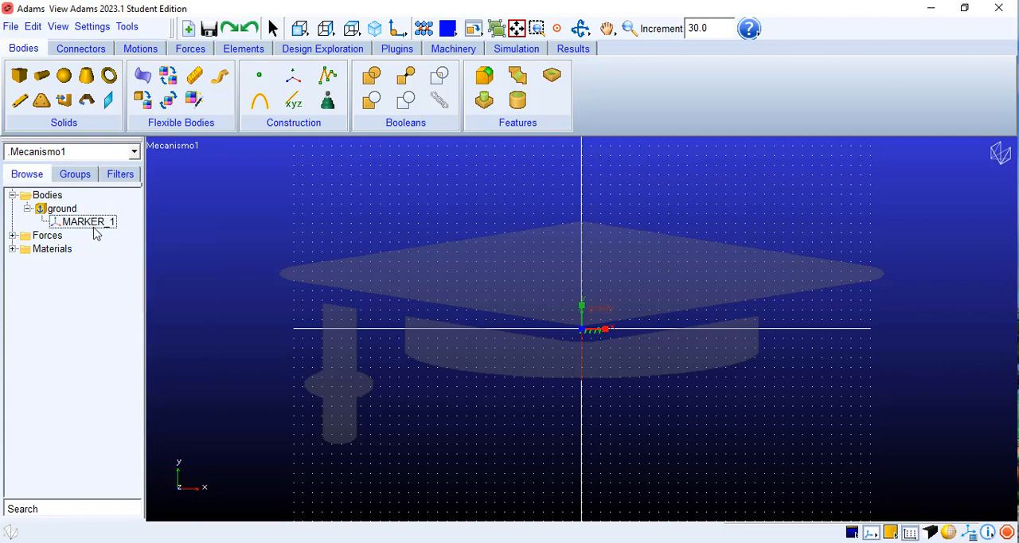
right_click(94, 228)
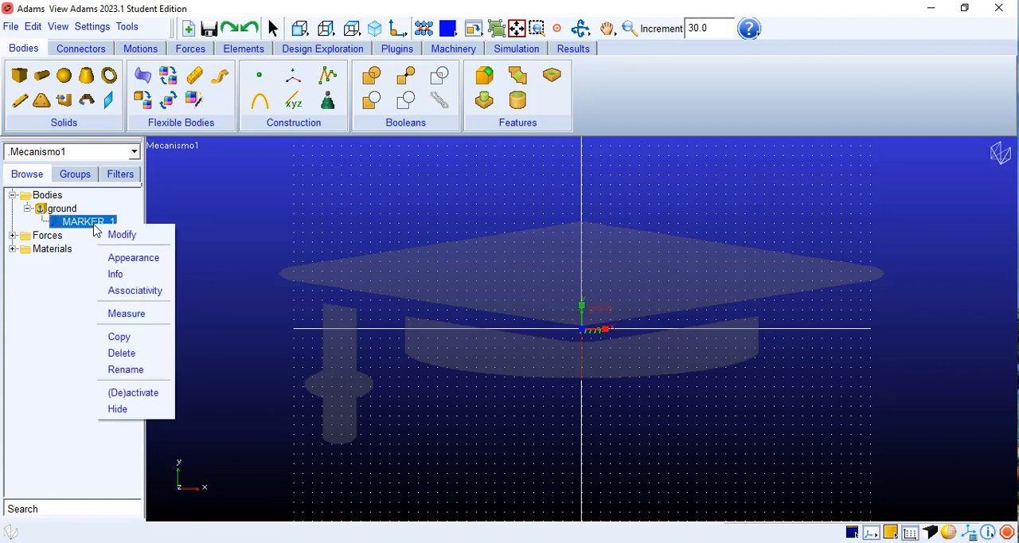
left_click(130, 368)
key("ctrl+a")
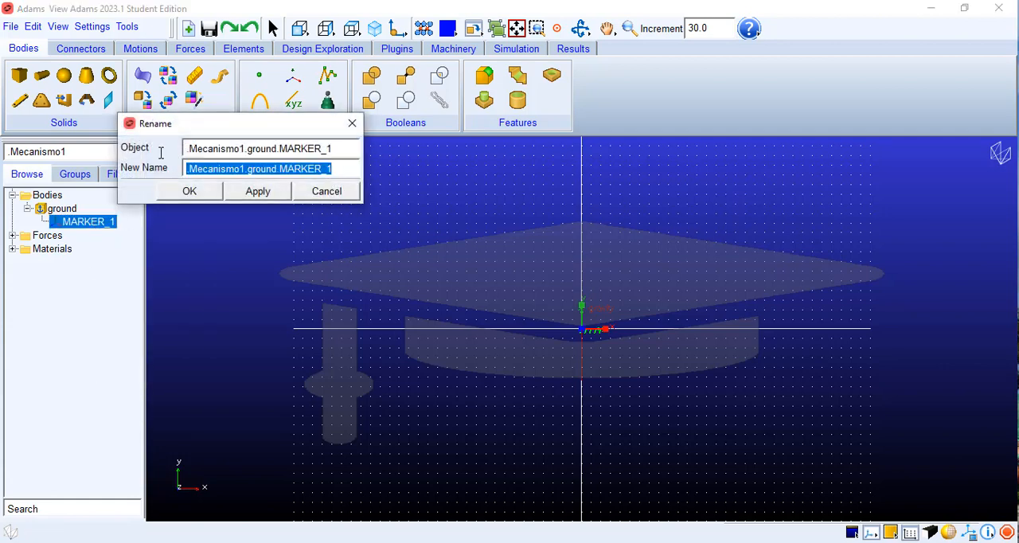
key("BackSpace")
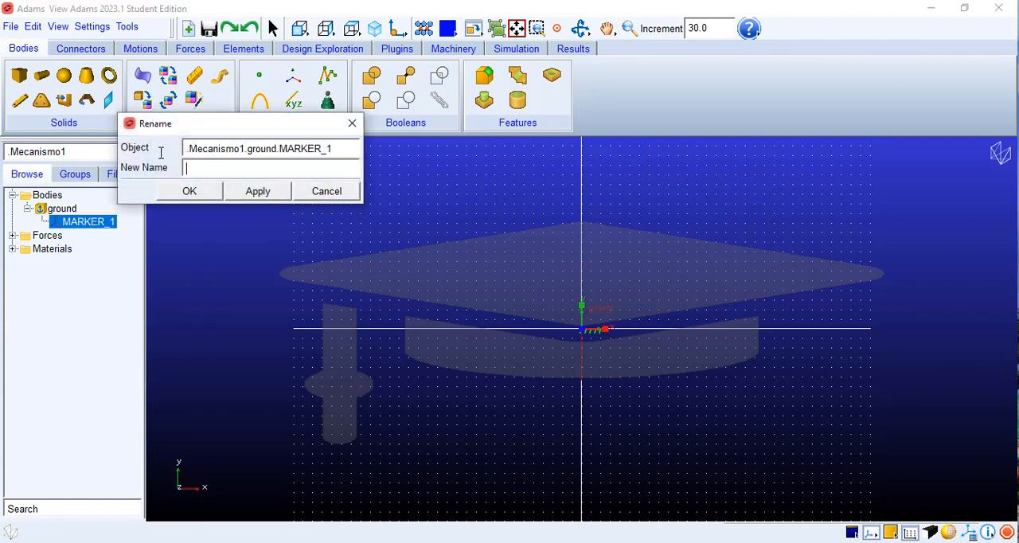
left_click(208, 194)
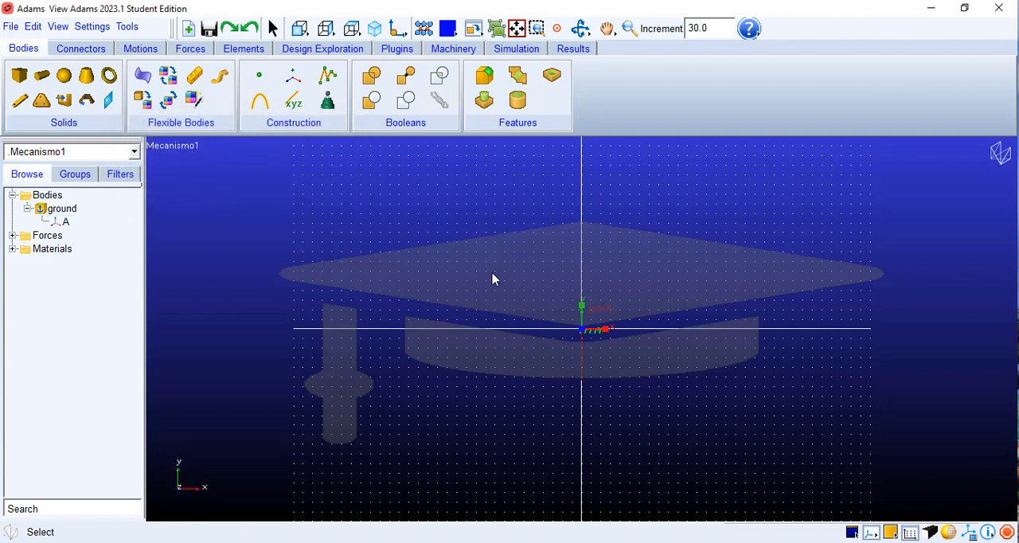
Step: Place a second marker on ground in the global XY plane at coordinates 0, 3, 0.0 relative to the origin
left_click(292, 75)
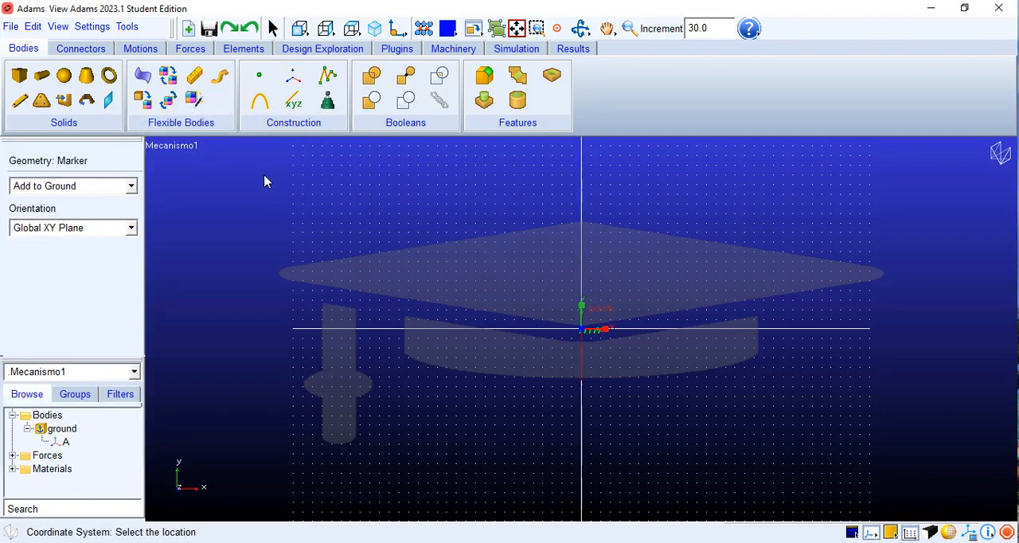
right_click(244, 225)
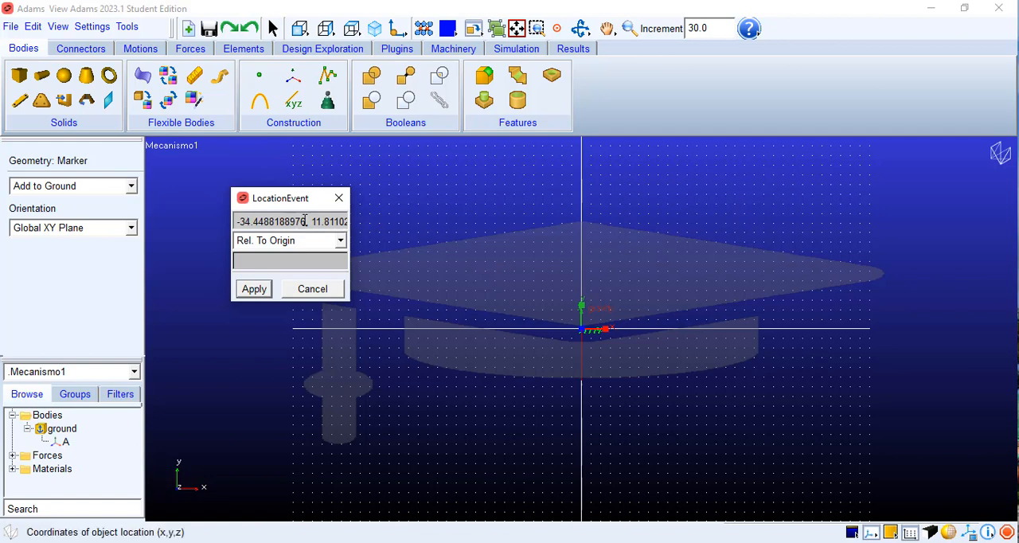
left_click_drag(307, 220, 222, 220)
key("BackSpace")
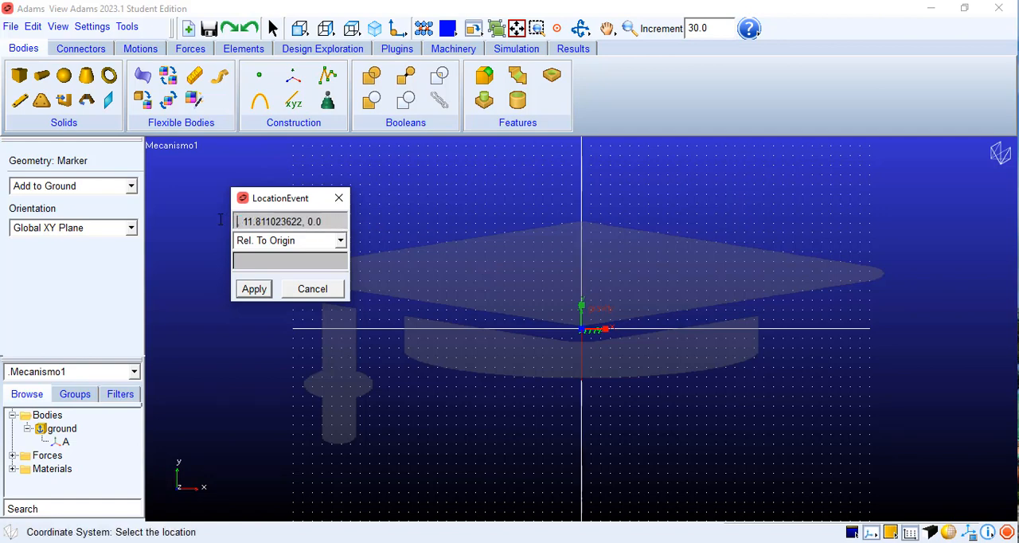
type("0")
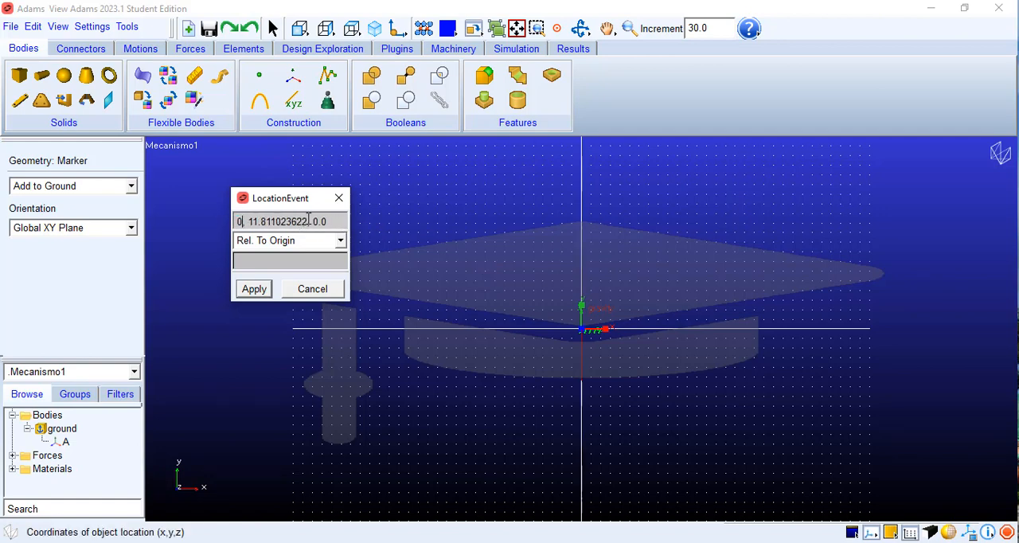
key("BackSpace")
key("BackSpace")
key("BackSpace")
key("BackSpace")
key("BackSpace")
key("BackSpace")
key("BackSpace")
key("BackSpace")
key("BackSpace")
key("BackSpace")
key("BackSpace")
key("BackSpace")
key("BackSpace")
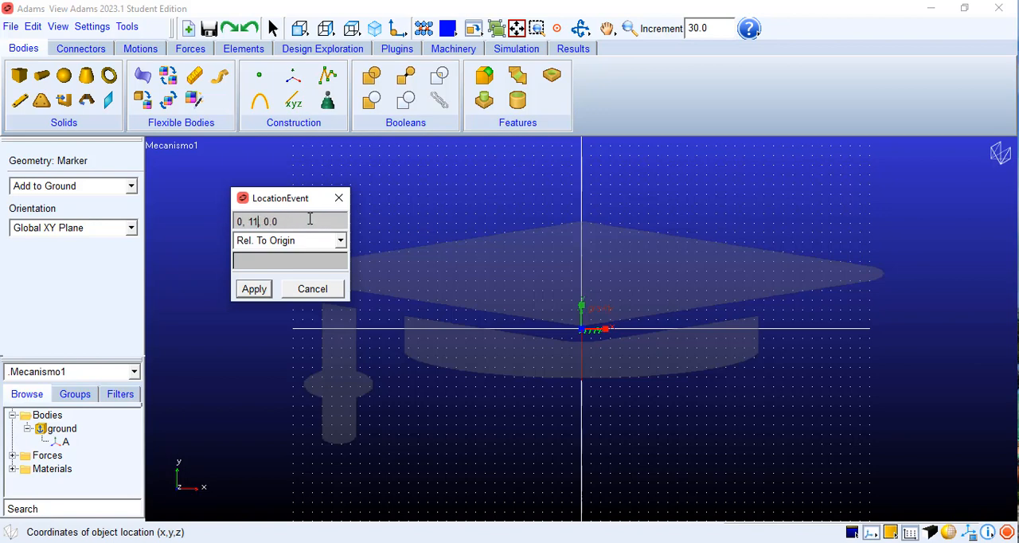
type("0")
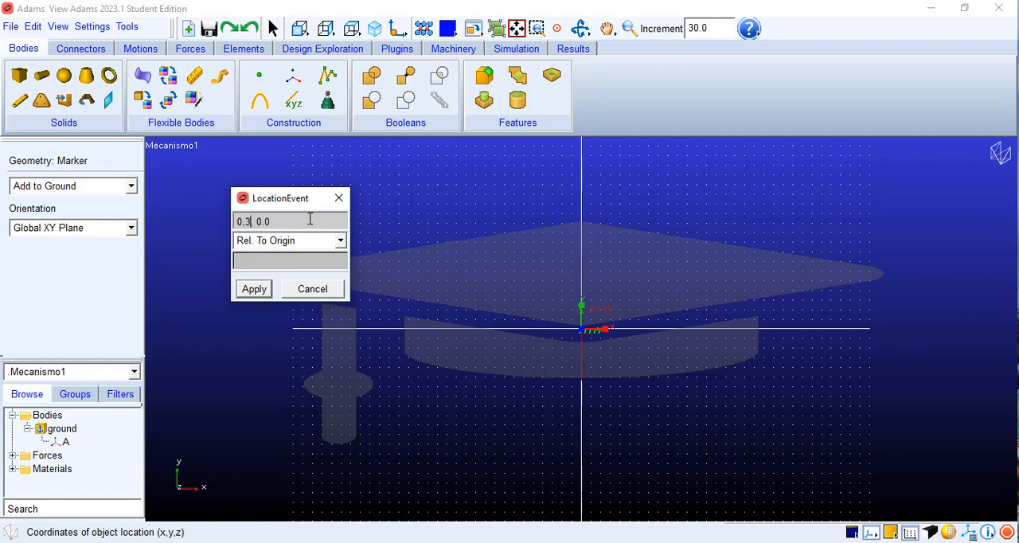
left_click(249, 290)
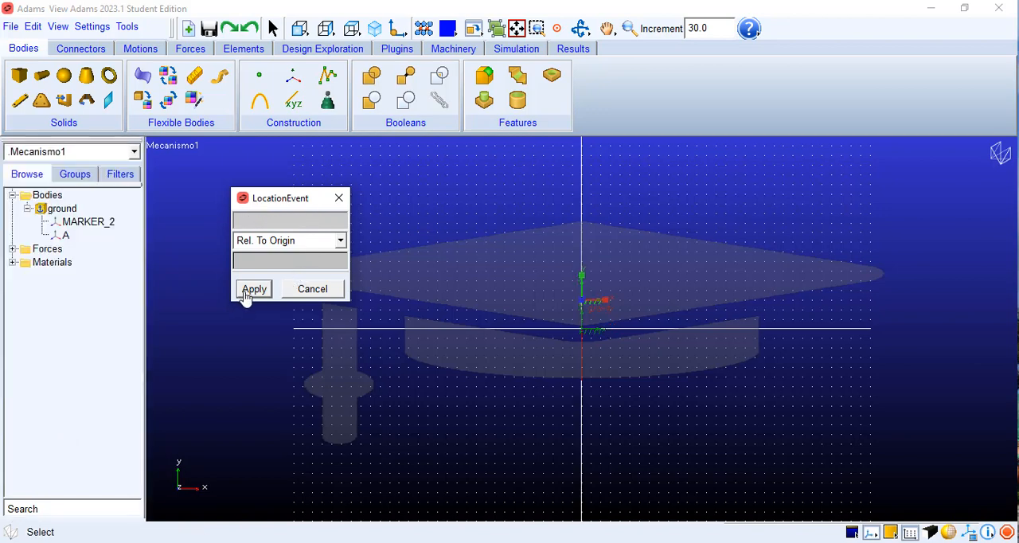
left_click(339, 198)
Step: Set the model units to inch, pound mass, pound force and second, with angles in radians
left_click(90, 27)
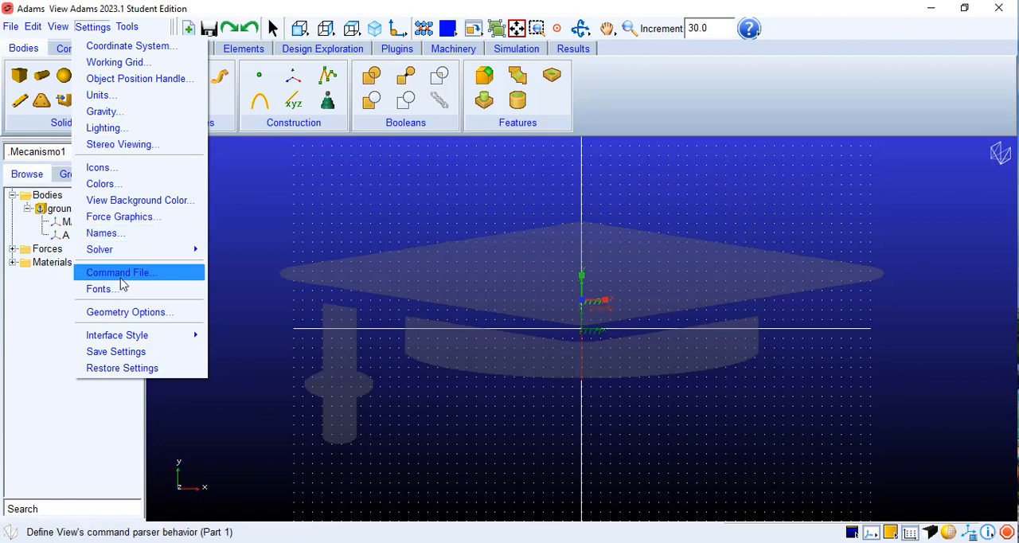
left_click(114, 94)
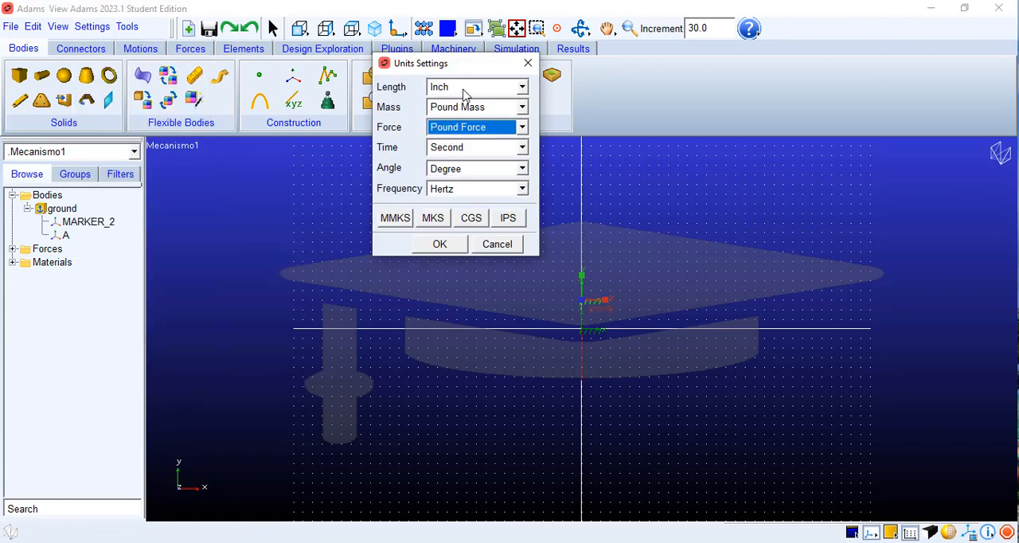
left_click(522, 169)
left_click(477, 184)
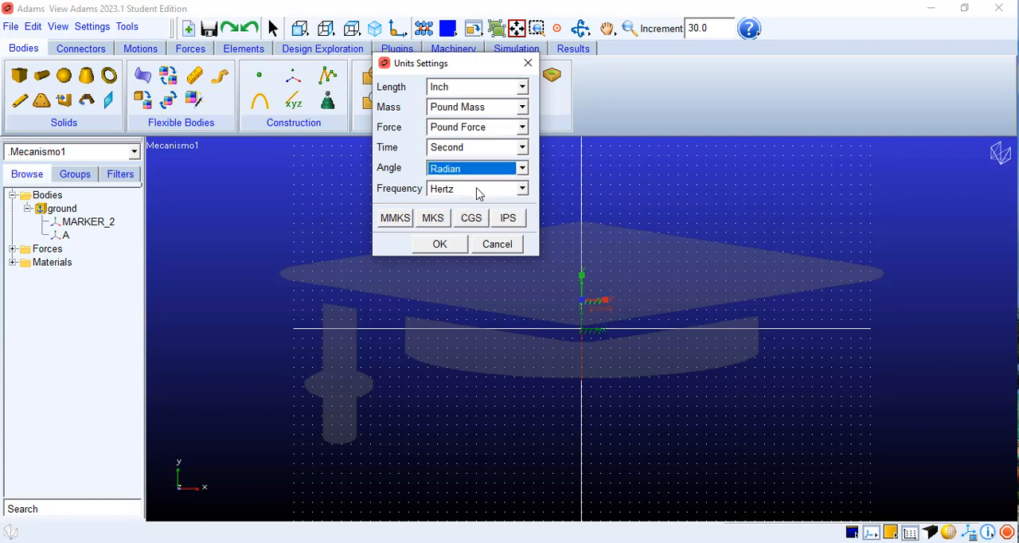
left_click(440, 245)
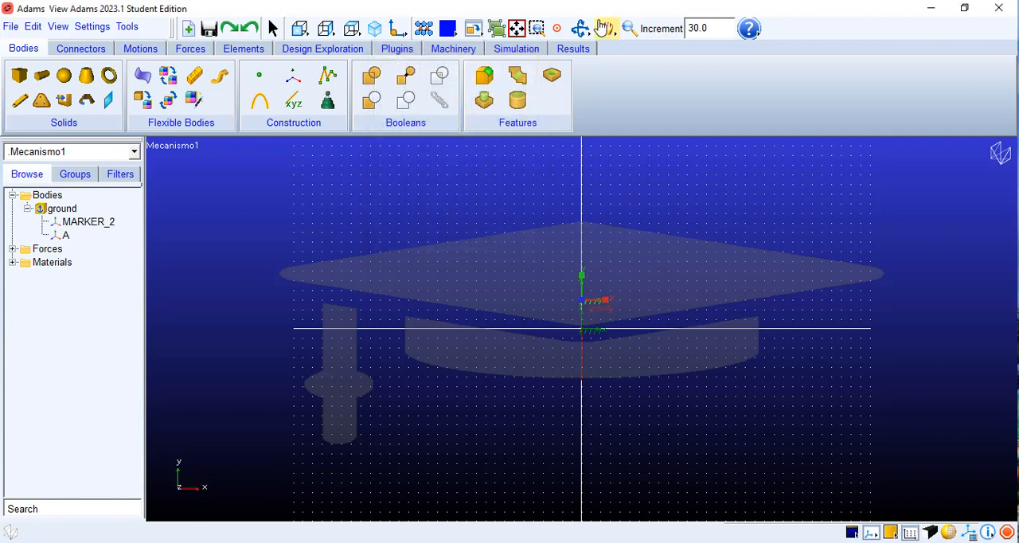
Step: Start a third ground marker in the global XY plane and set its x coordinate to 7.4162, the sqrt(64-9) result in Octave
left_click(629, 29)
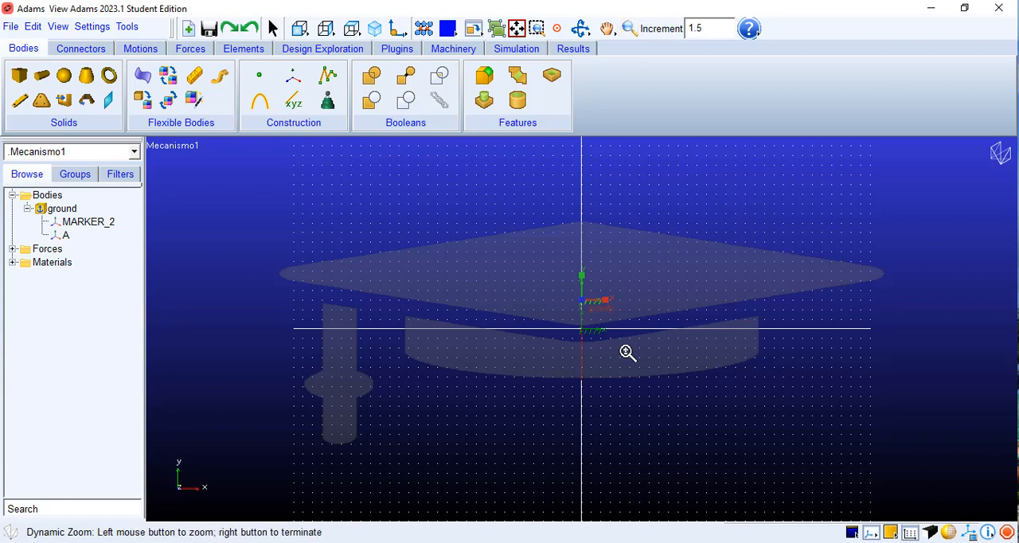
left_click_drag(627, 353, 623, 309)
left_click(606, 30)
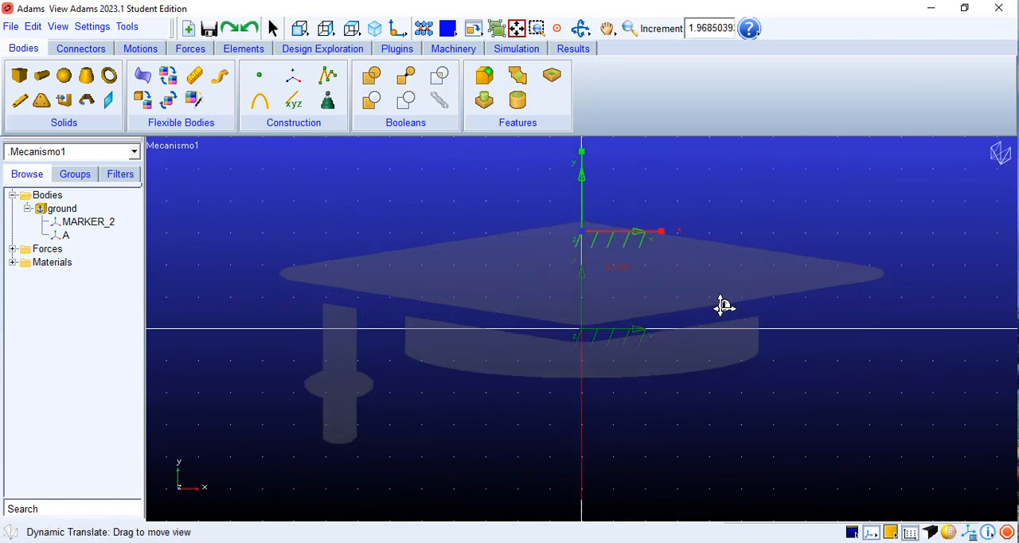
left_click_drag(722, 305, 593, 314)
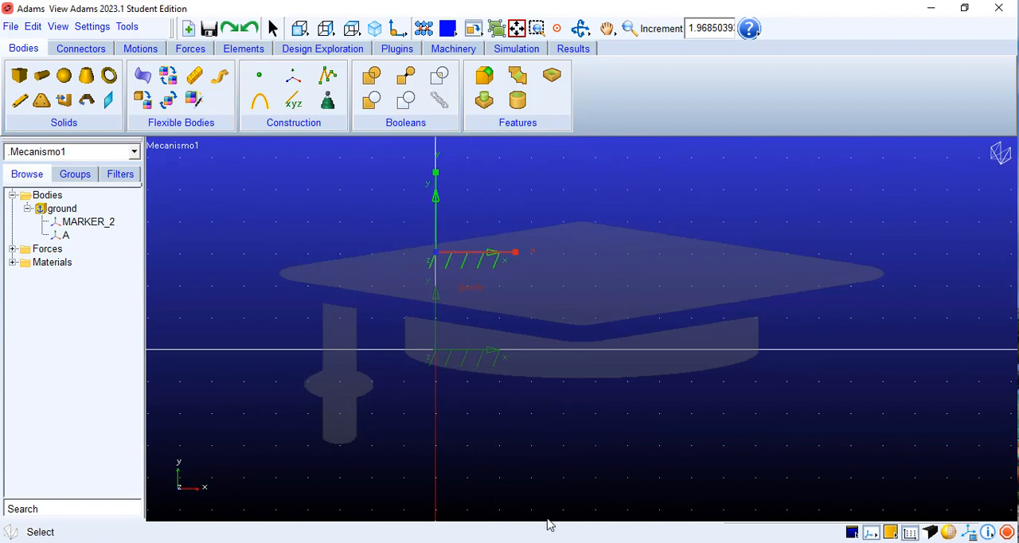
left_click(293, 76)
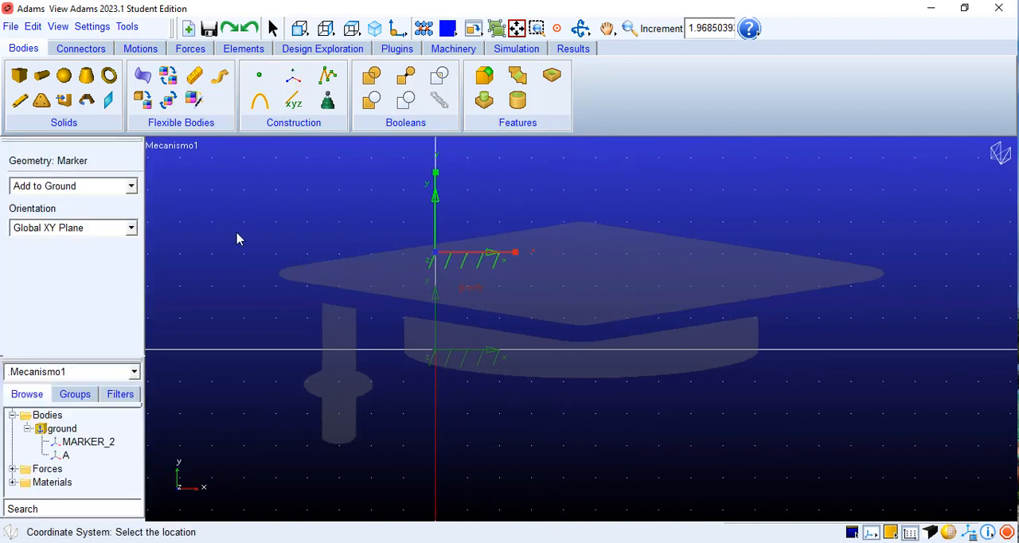
right_click(206, 233)
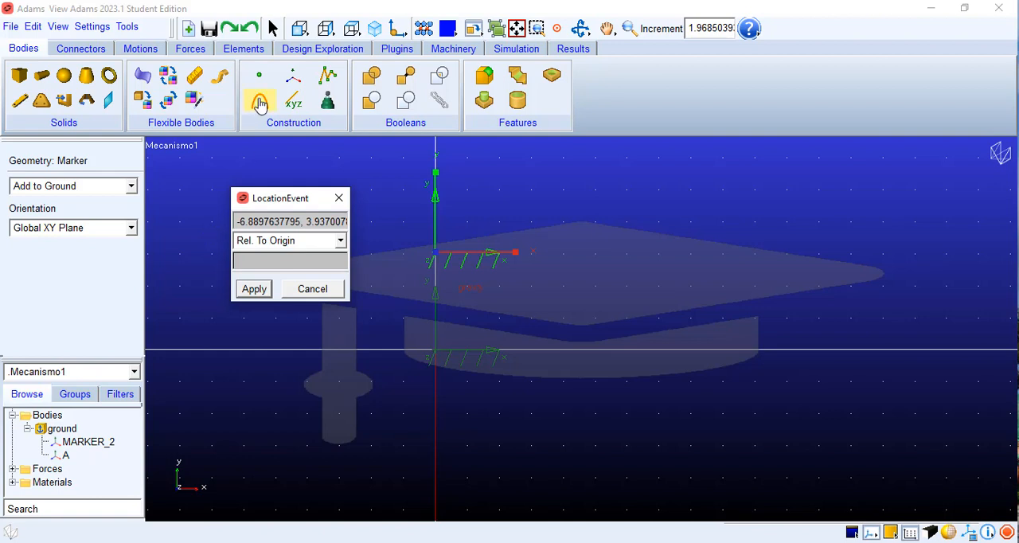
left_click_drag(300, 220, 215, 222)
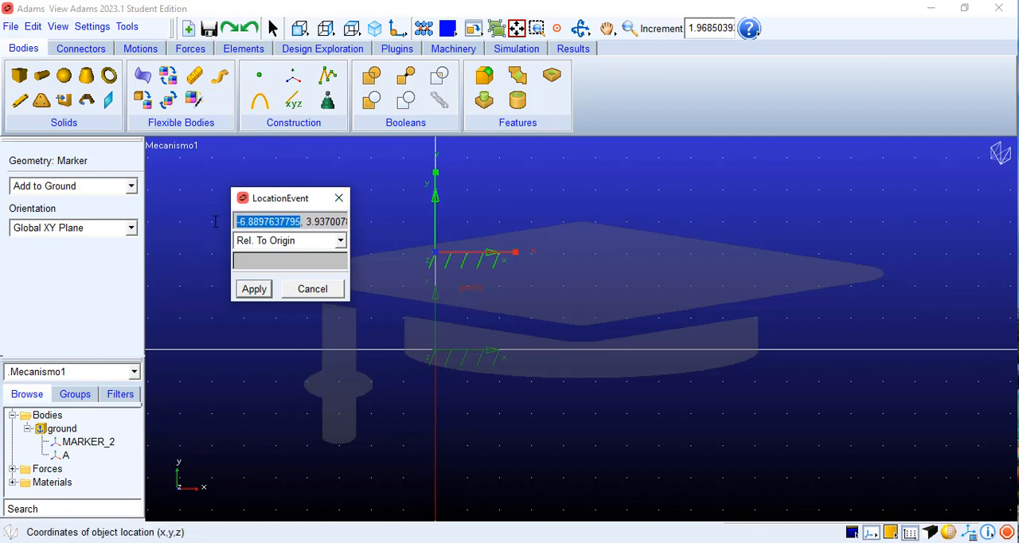
key("BackSpace")
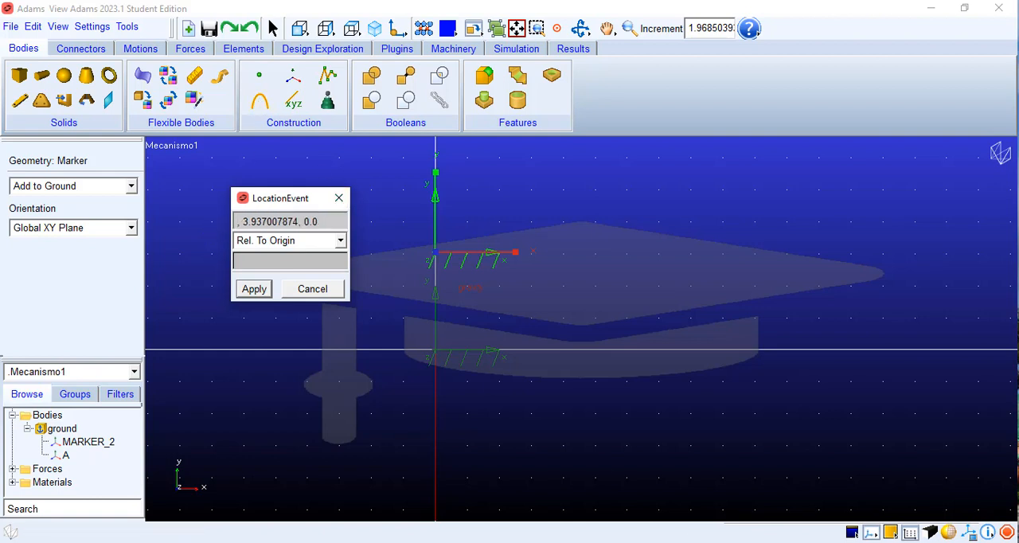
key("alt+Tab")
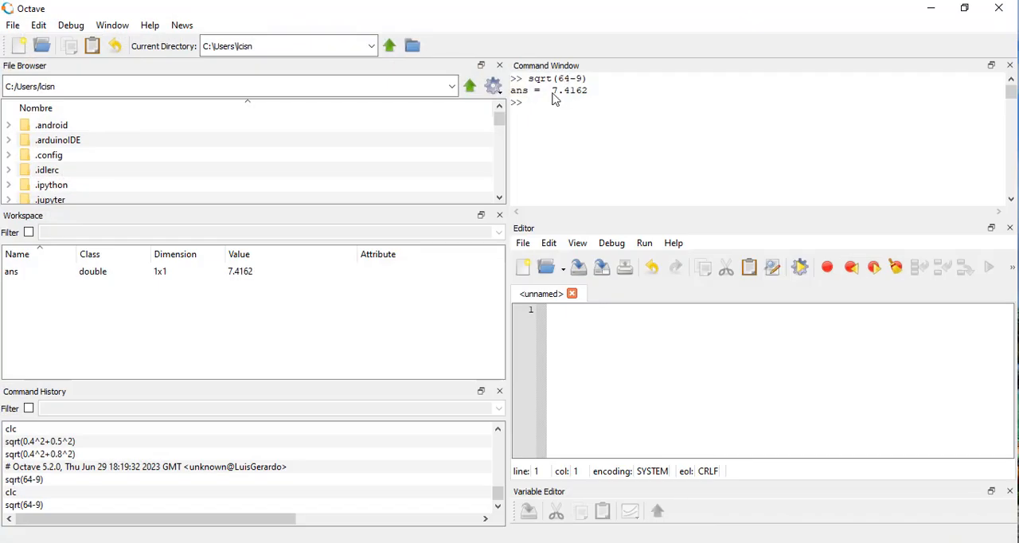
left_click(930, 8)
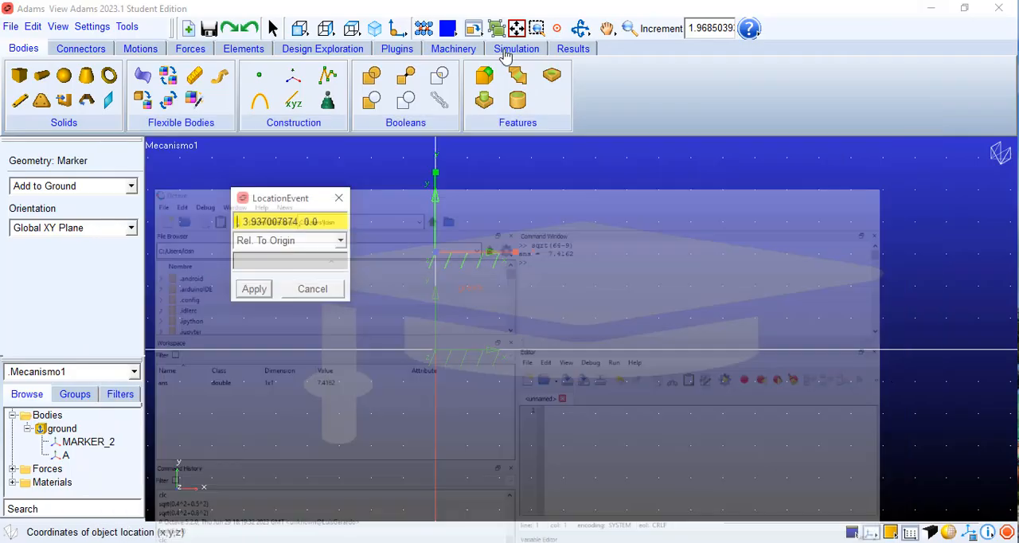
type("7")
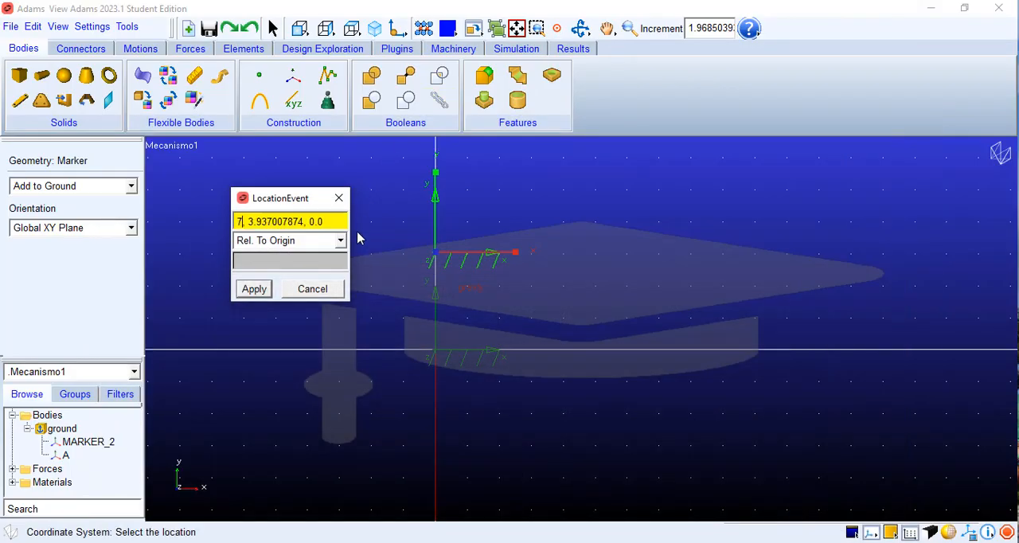
type(".4162")
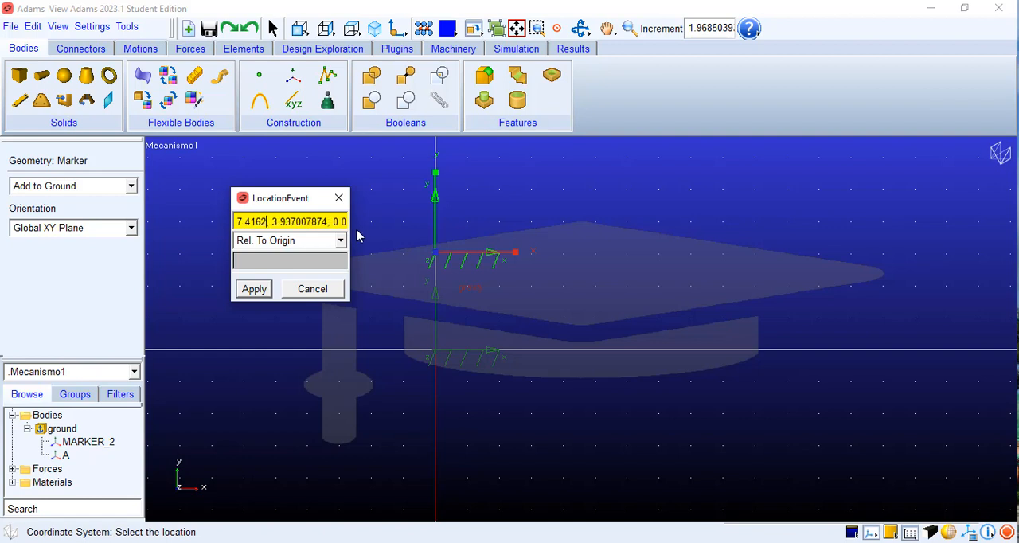
Step: Set the third marker's y coordinate to 0.0 and place it relative to the origin
left_click(328, 222)
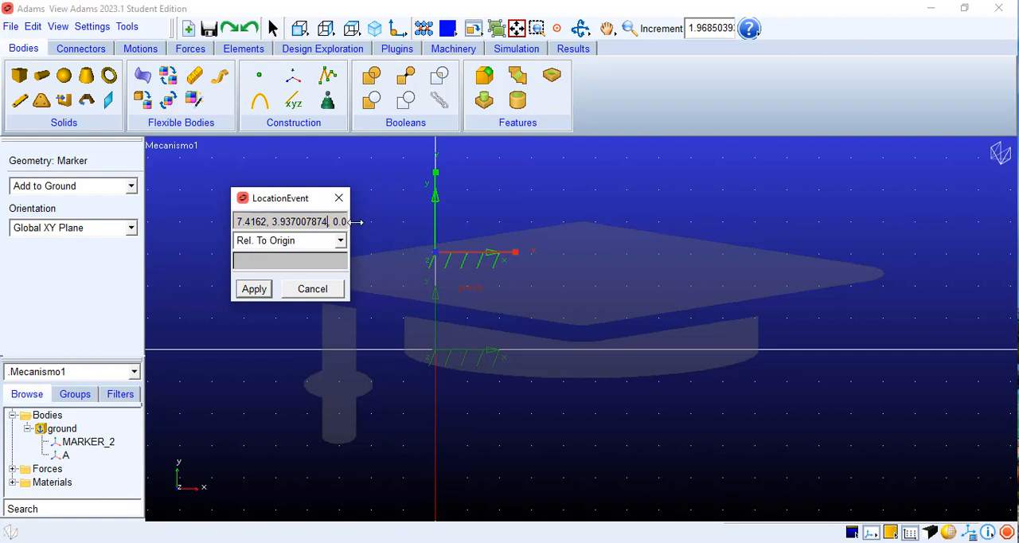
key("BackSpace")
key("BackSpace")
key("BackSpace")
key("BackSpace")
key("BackSpace")
key("BackSpace")
key("BackSpace")
key("BackSpace")
key("BackSpace")
key("BackSpace")
key("BackSpace")
key("BackSpace")
key("BackSpace")
type("0")
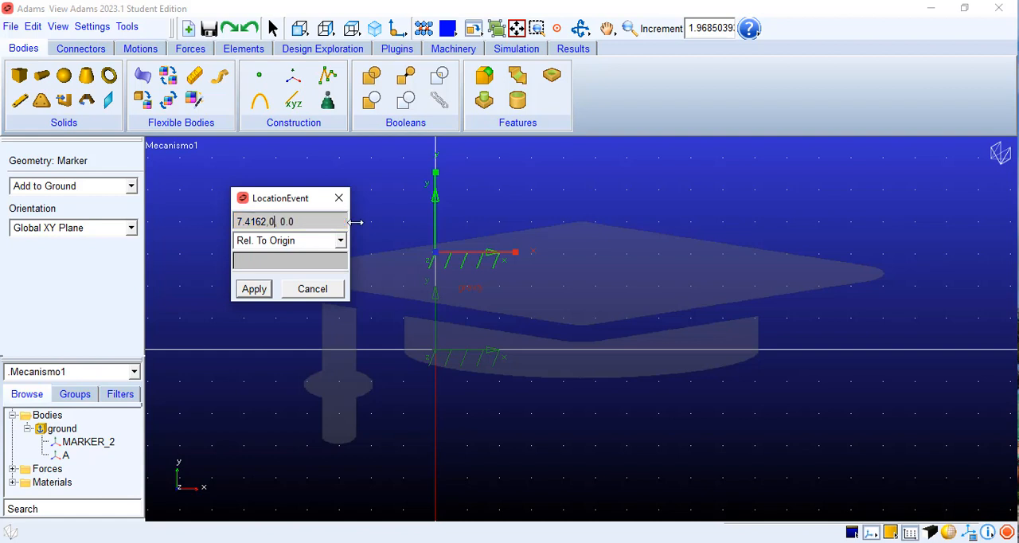
type(".0")
left_click(263, 290)
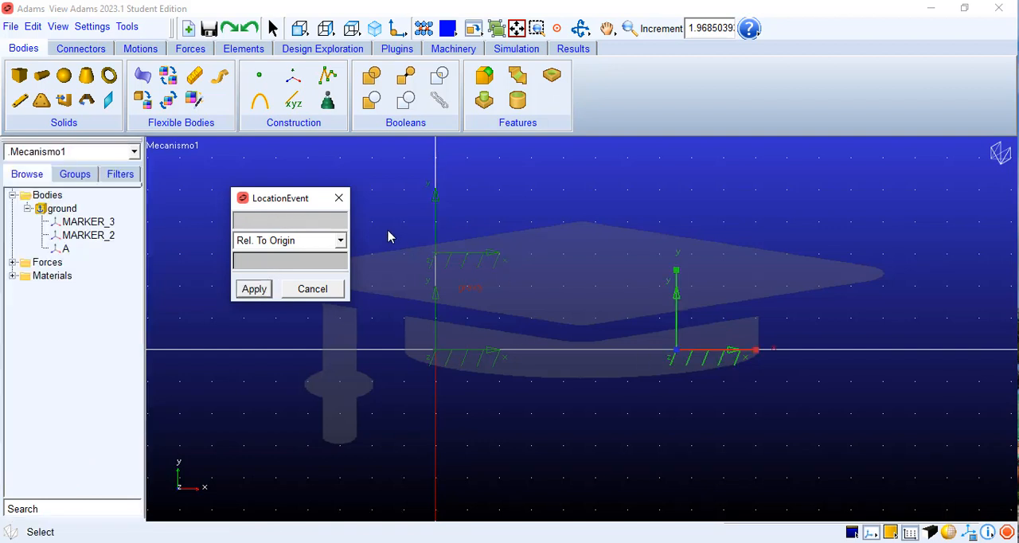
left_click(343, 206)
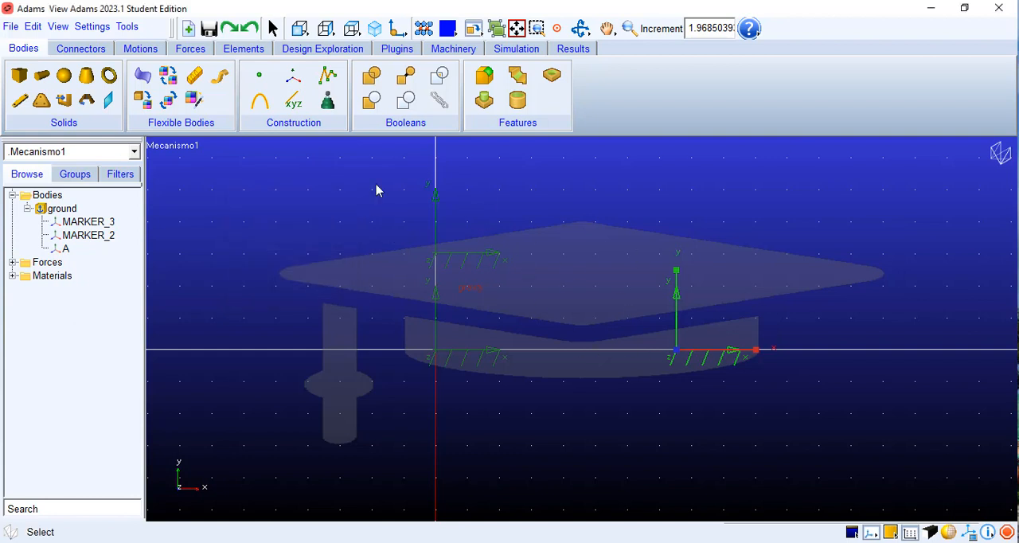
Step: Create a link as a new part along the horizontal axis from marker A to MARKER_3
left_click(16, 104)
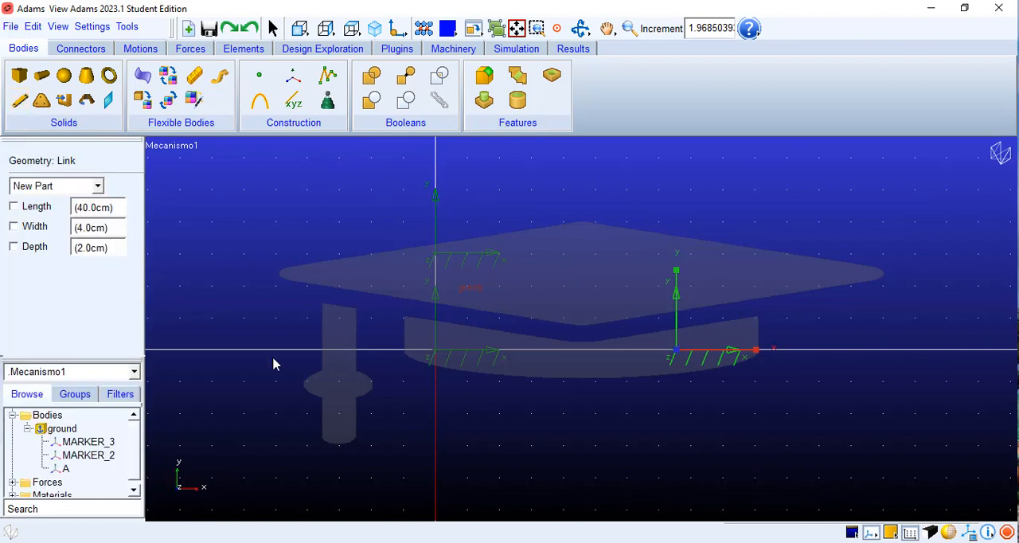
left_click(435, 351)
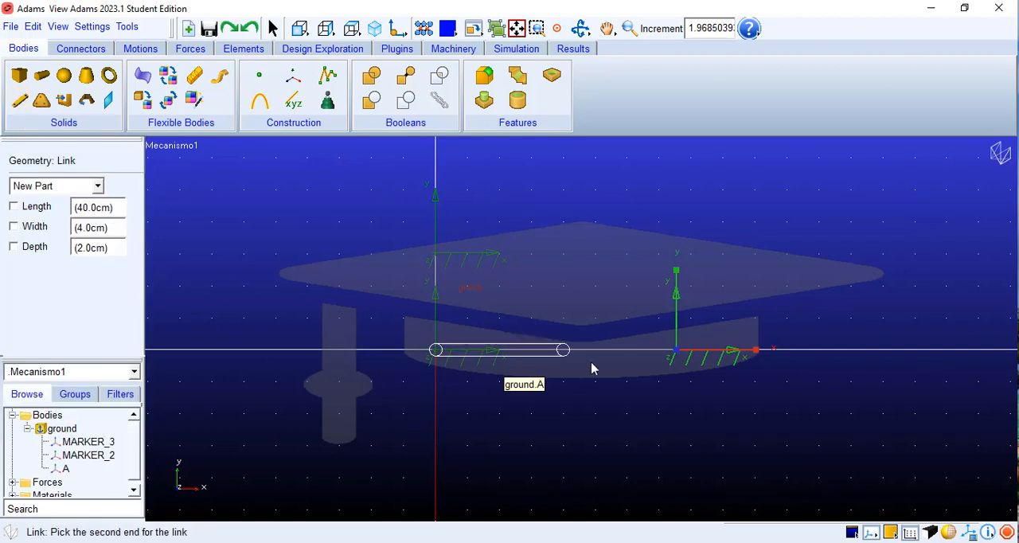
left_click(675, 351)
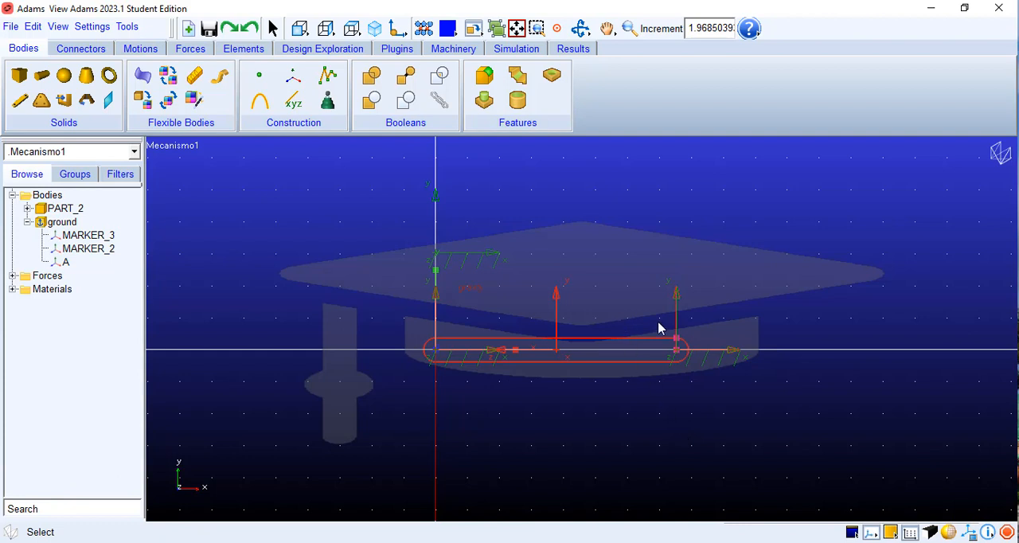
Step: Create the crank as a new link part from marker A up to MARKER_2
left_click(17, 104)
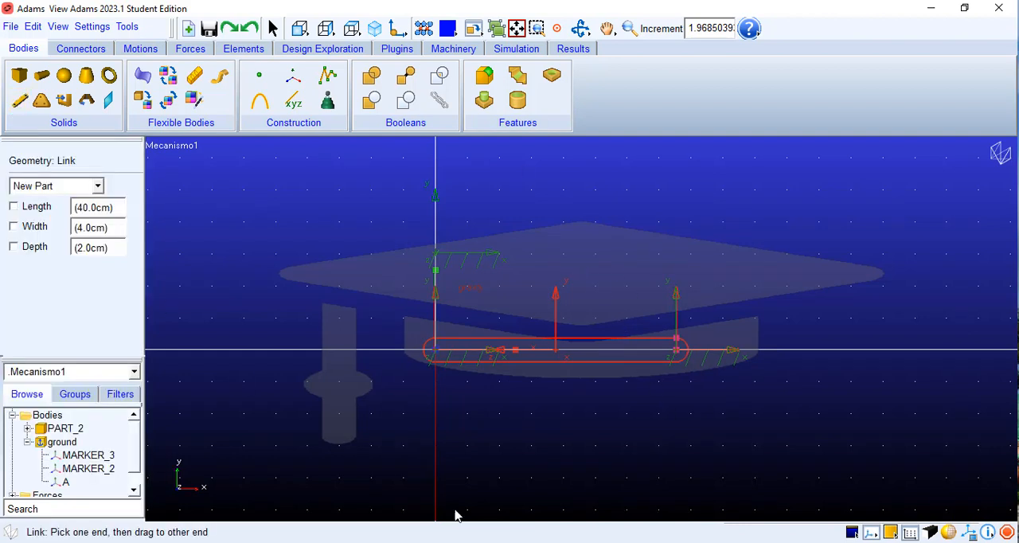
left_click(435, 351)
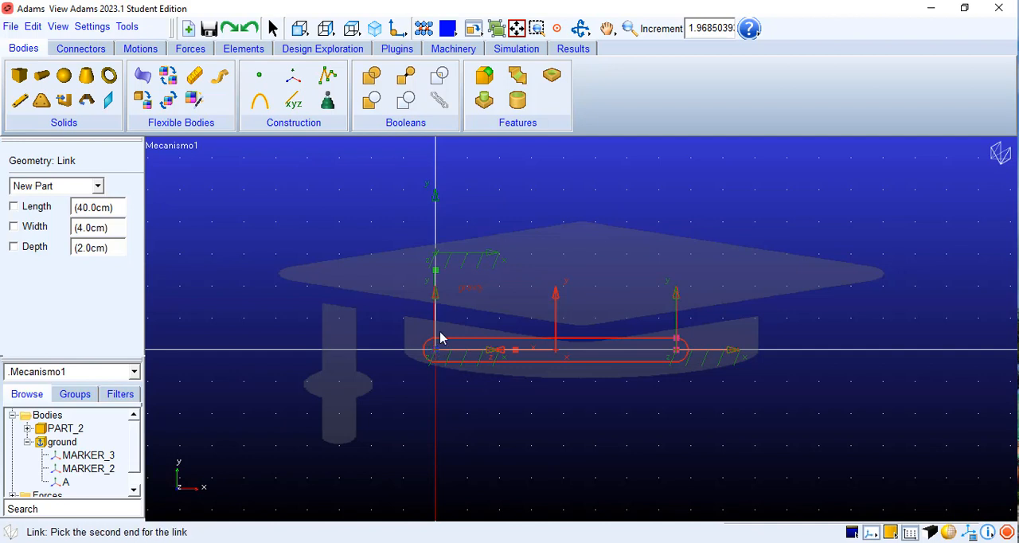
left_click(436, 255)
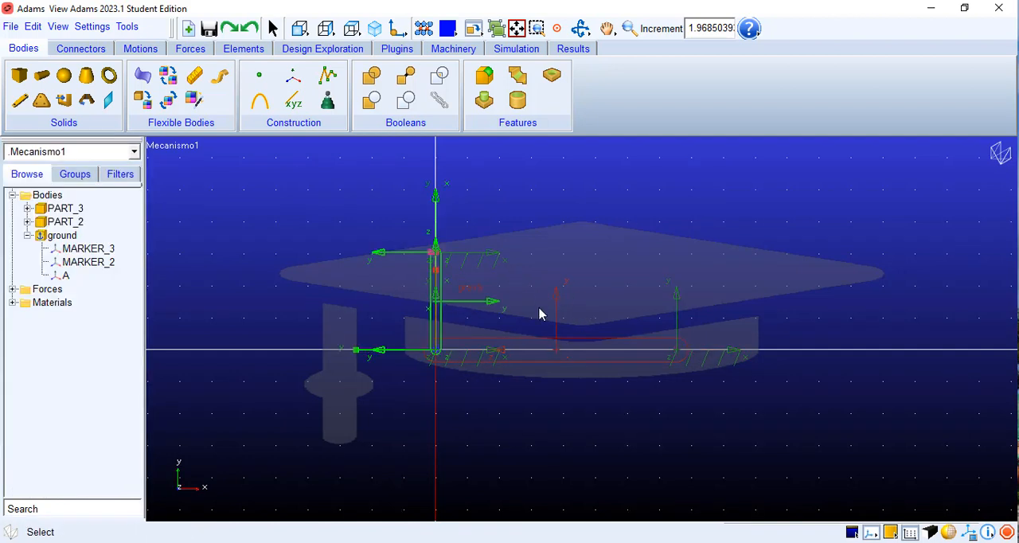
Step: Create the connecting rod as a new link part from MARKER_2 to MARKER_3
left_click(19, 100)
left_click(435, 253)
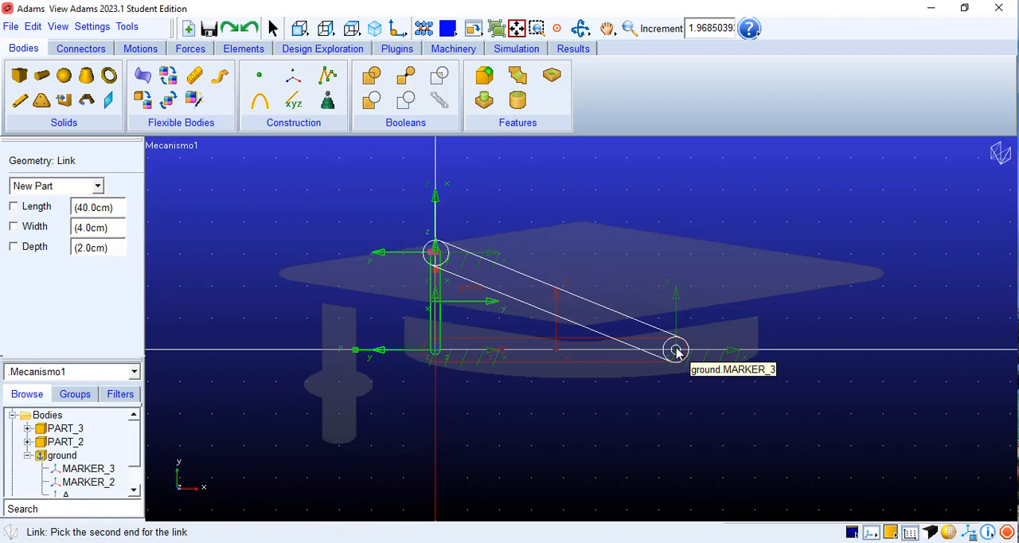
left_click(676, 350)
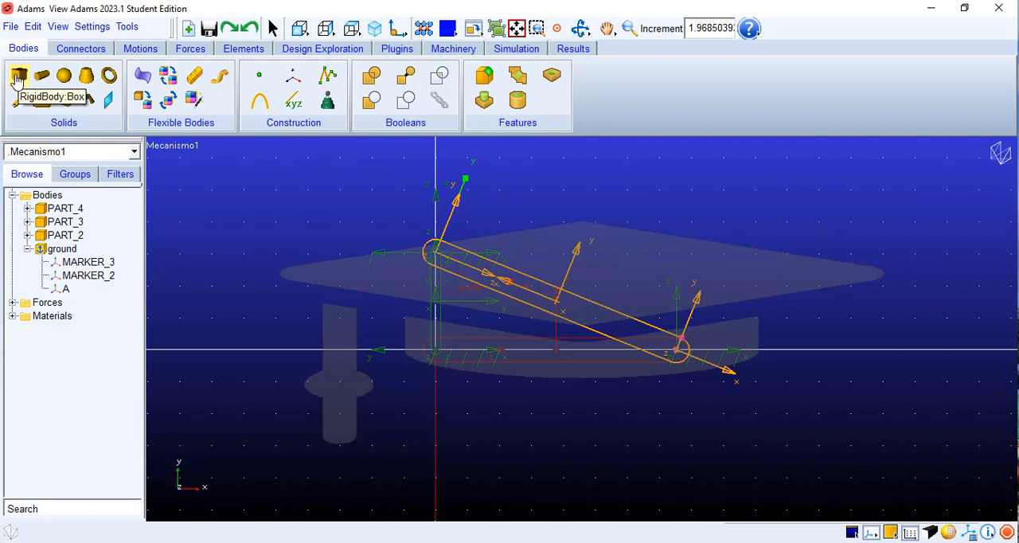
Step: Draw the slider as a new box part around MARKER_3 and compare it with the piston in mecanismo2.png
left_click(17, 80)
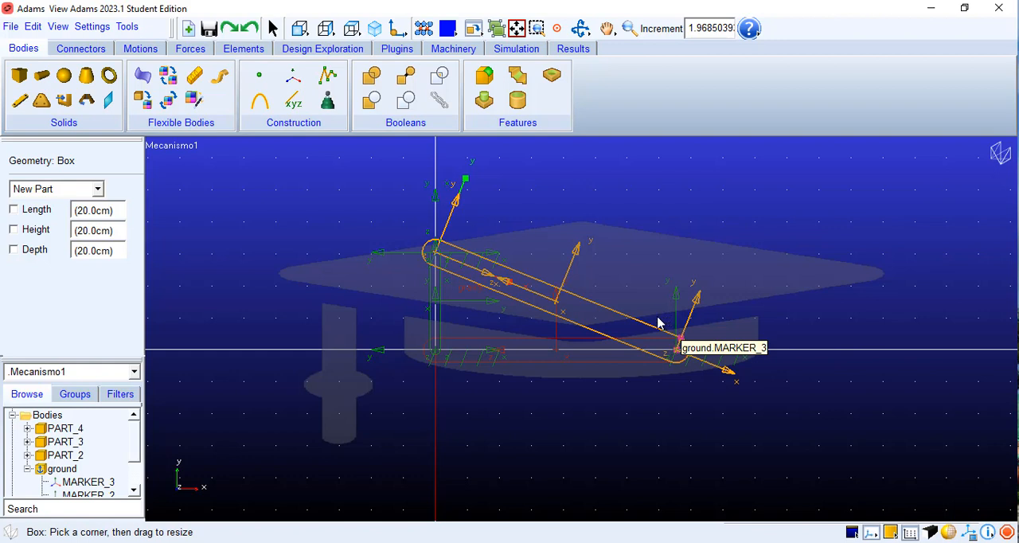
left_click_drag(658, 319, 724, 383)
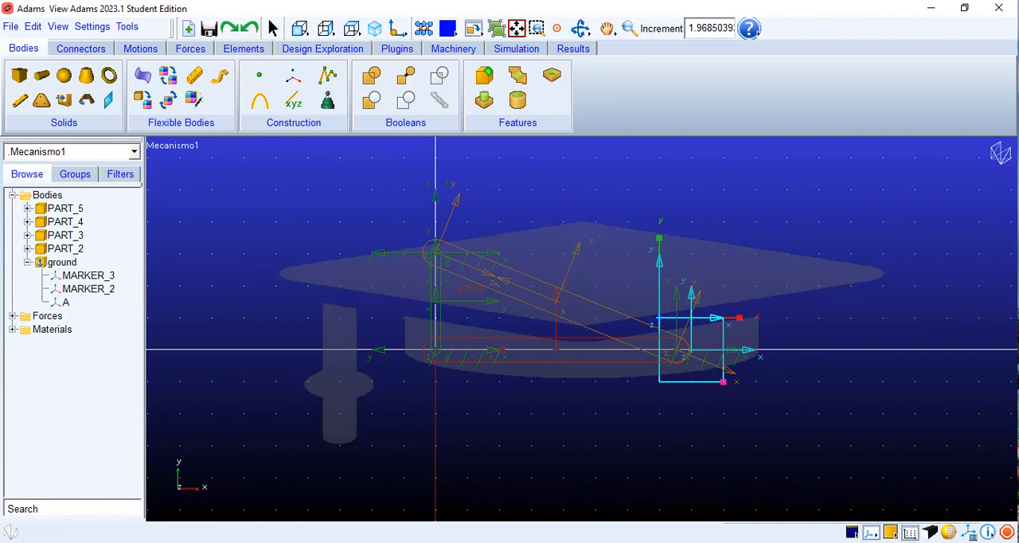
left_click(609, 542)
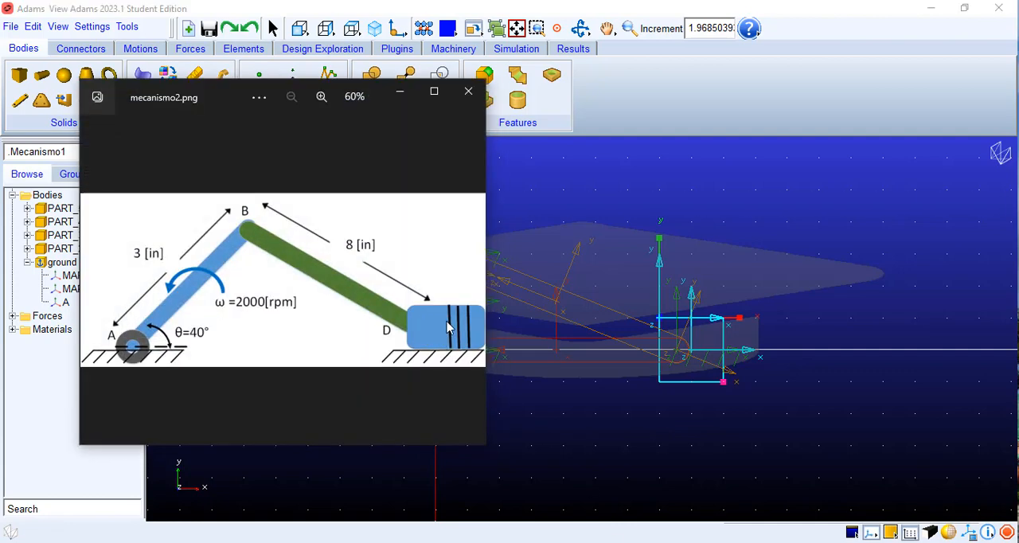
left_click(400, 92)
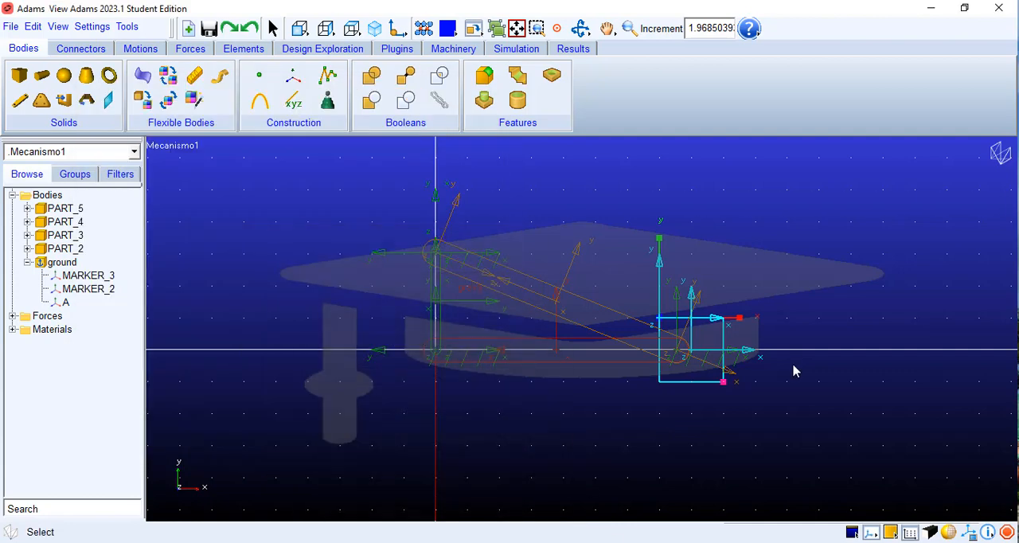
Step: Inspect the links and slider box in shaded rendering and return the view to wireframe
left_click(949, 532)
left_click(950, 532)
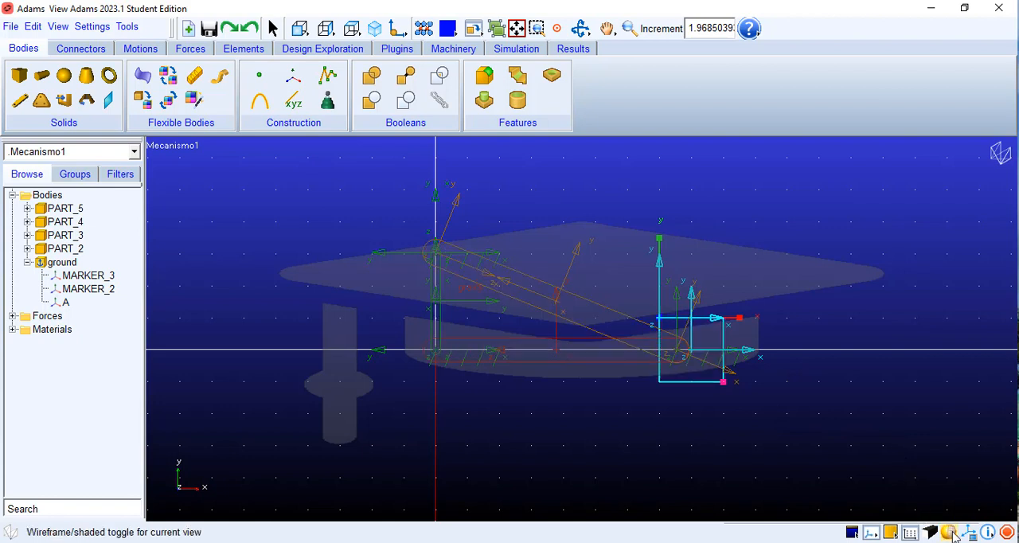
left_click(948, 533)
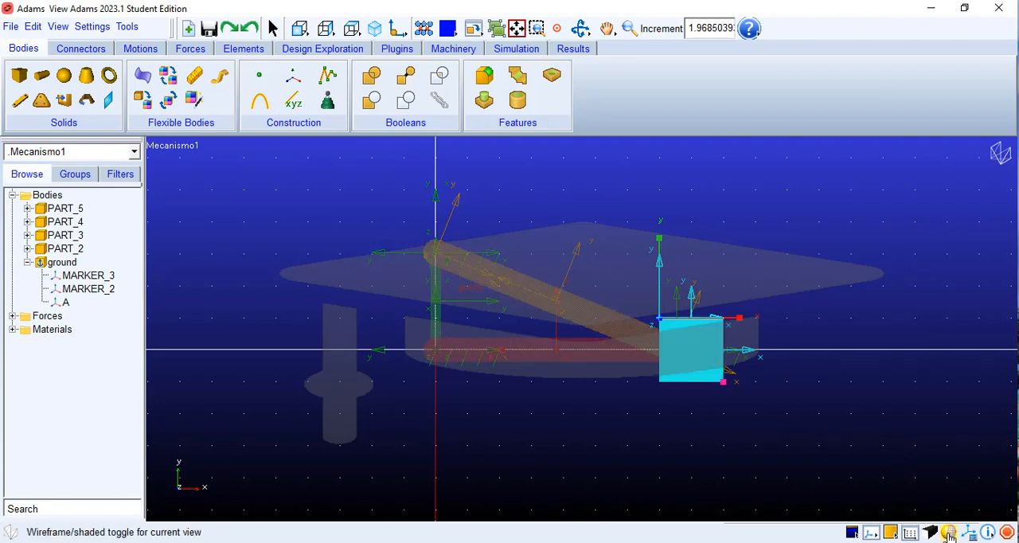
left_click(948, 534)
left_click(949, 534)
left_click(948, 533)
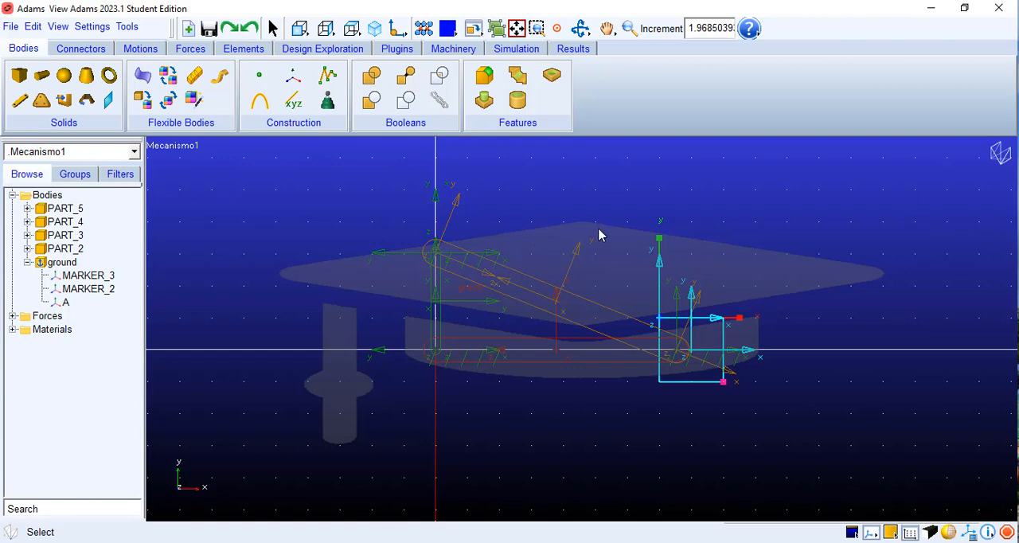
Step: Review the joints and crank motion in the mecanismo2.png diagram
key("alt+Tab")
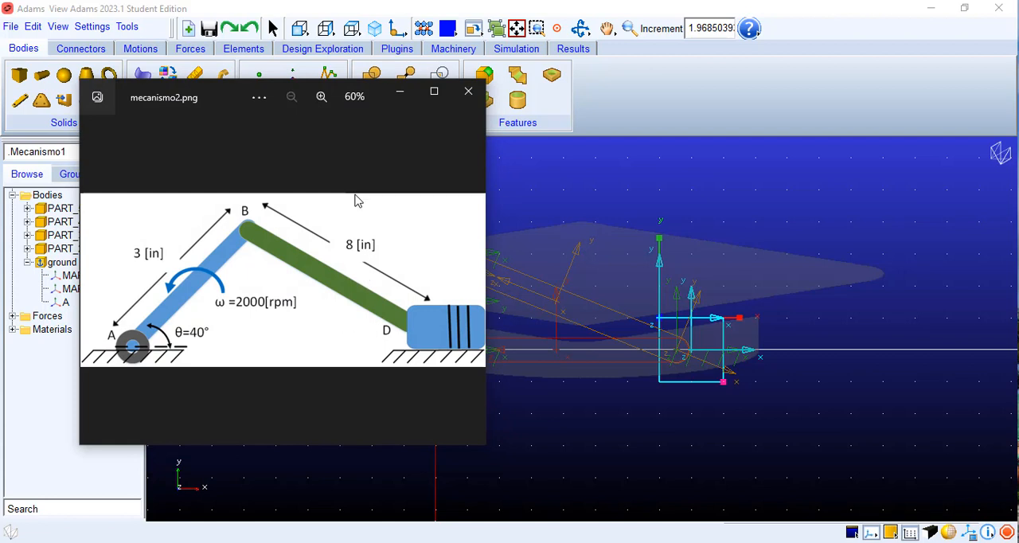
left_click_drag(226, 86, 170, 80)
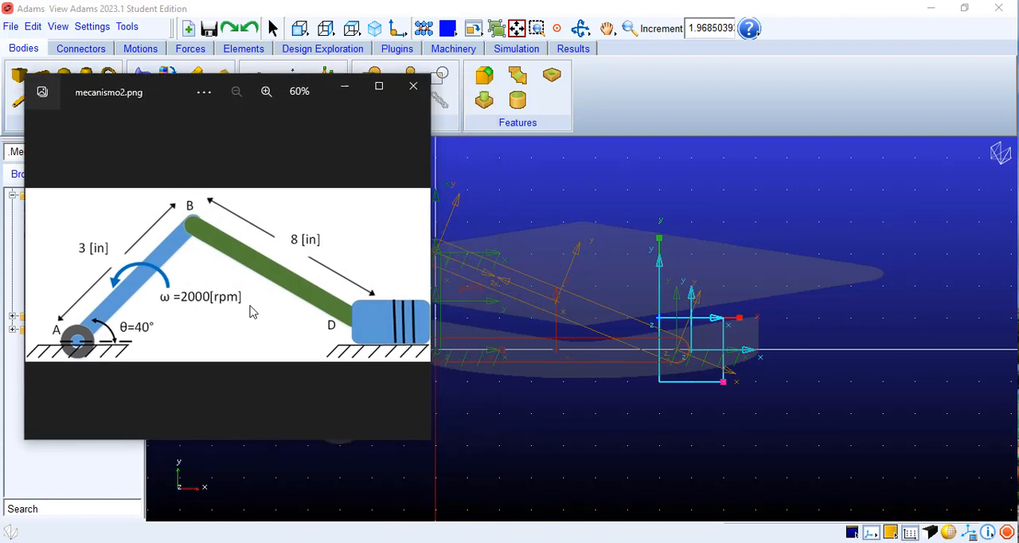
left_click(345, 89)
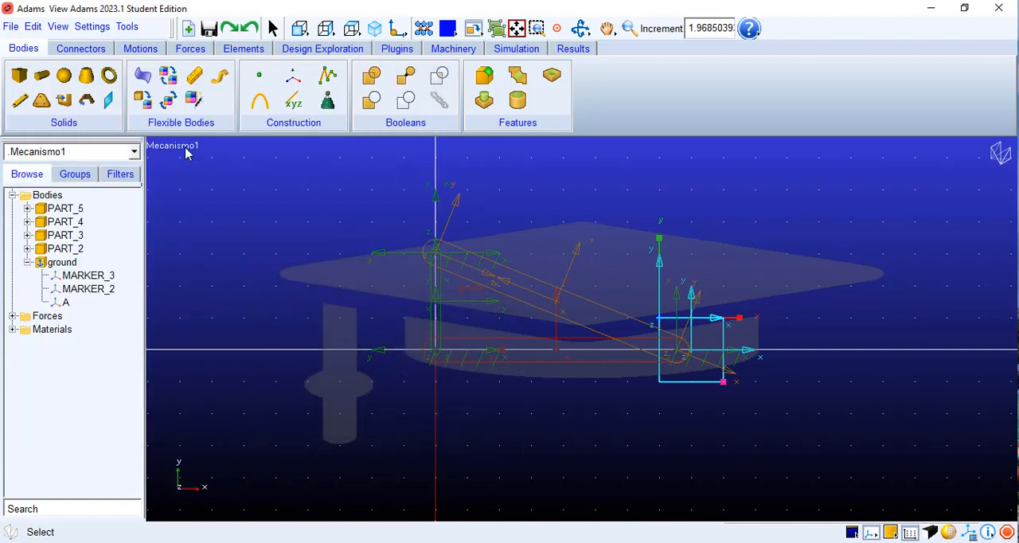
left_click(82, 49)
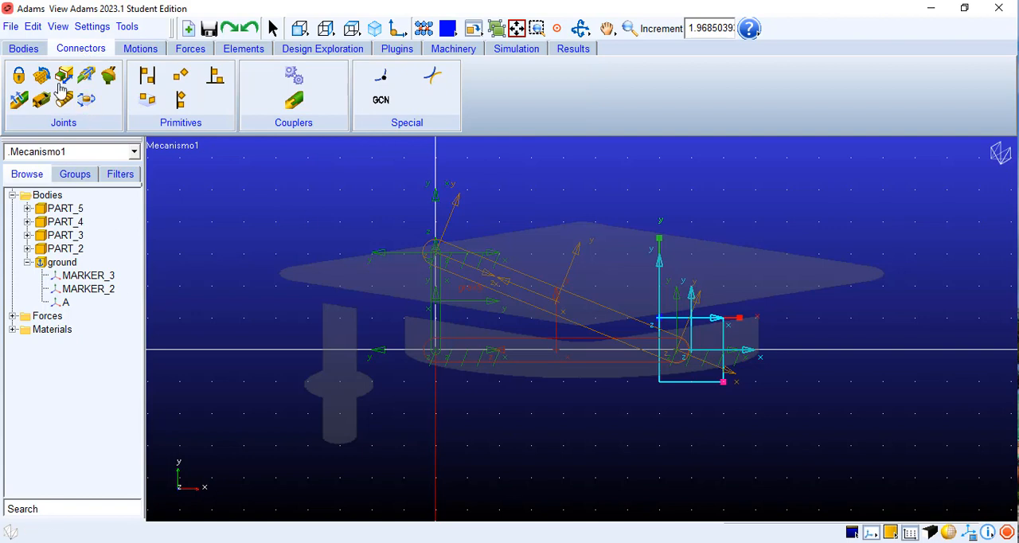
left_click(18, 76)
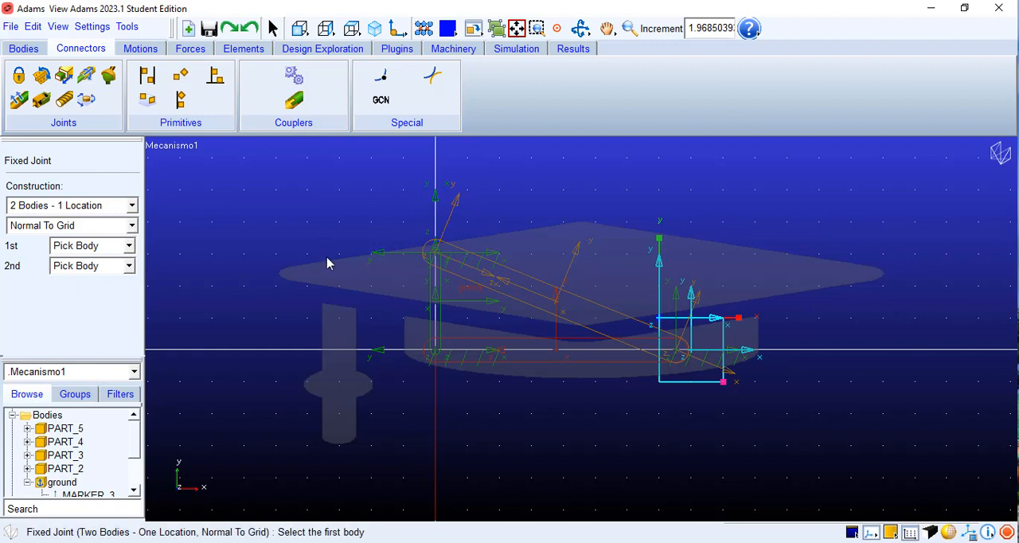
key("Escape")
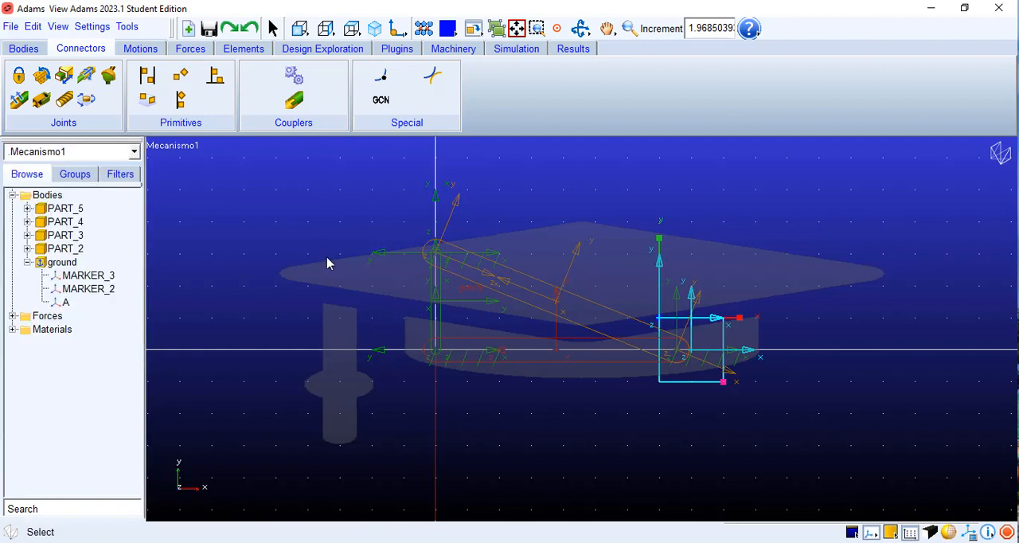
Step: Check which link or box in the model each of PART_2, PART_3, PART_4 and PART_5 corresponds to
left_click(60, 212)
left_click(63, 225)
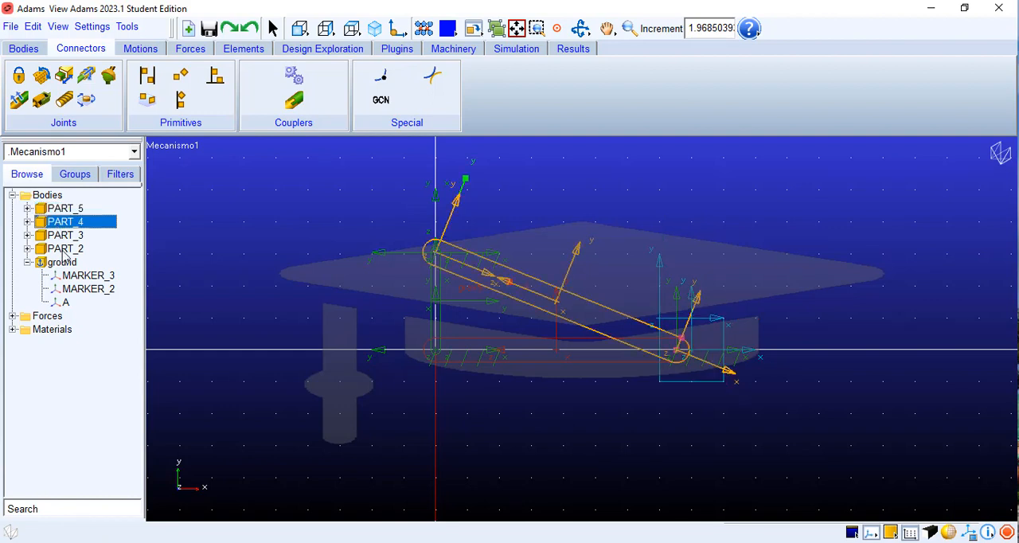
left_click(69, 249)
left_click(70, 237)
left_click(72, 223)
left_click(70, 209)
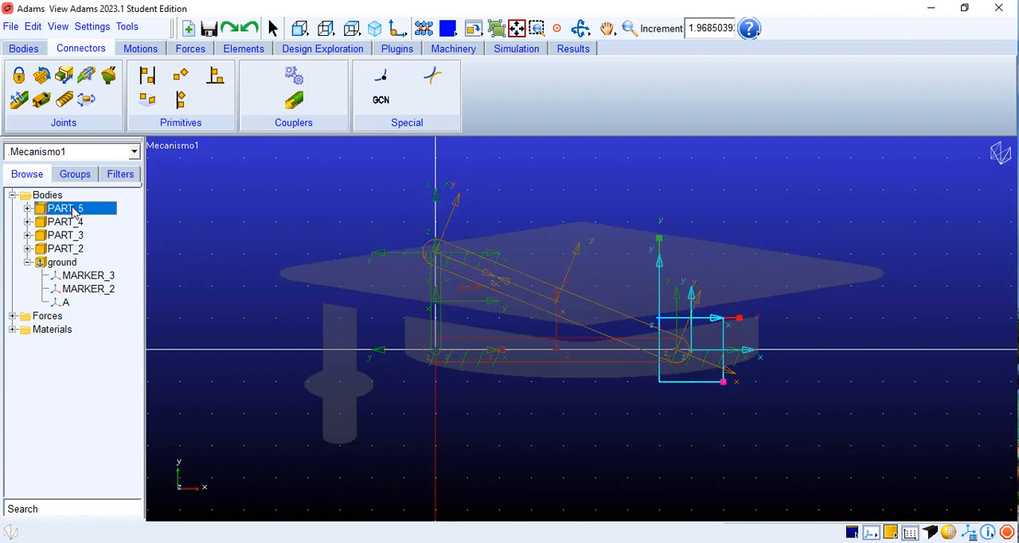
left_click(67, 224)
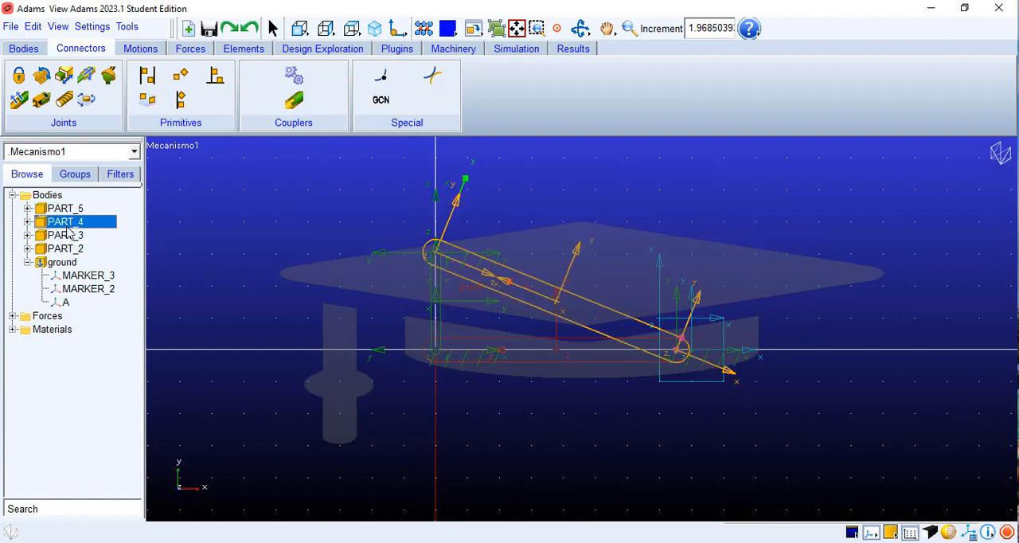
left_click(70, 237)
left_click(70, 249)
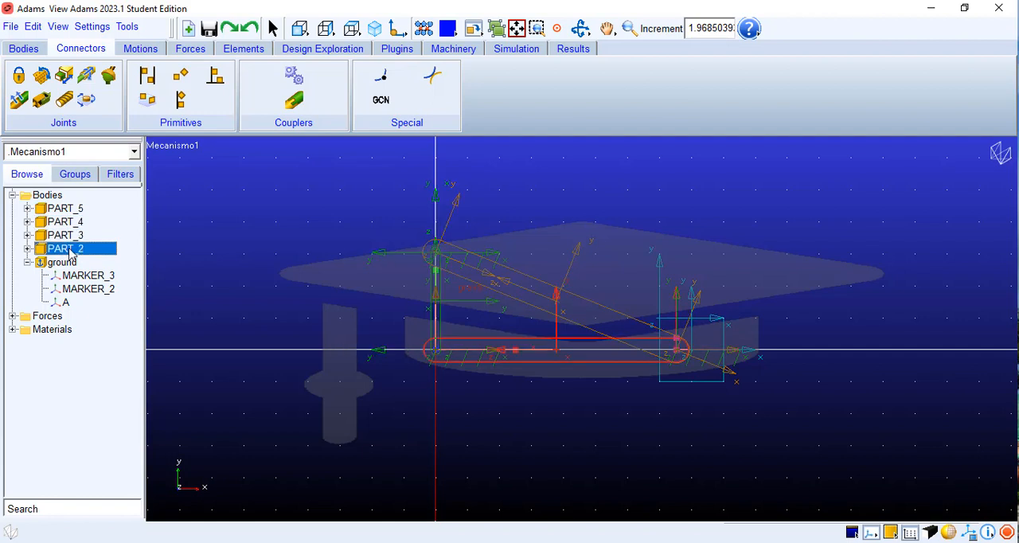
left_click(72, 236)
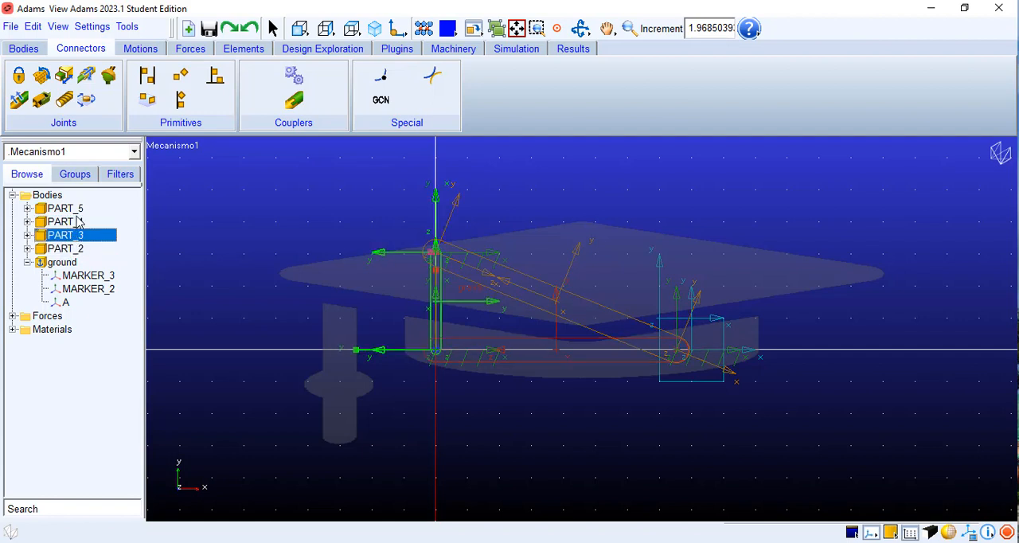
Step: Rename PART_2, the horizontal base link, as Bancada
left_click(80, 250)
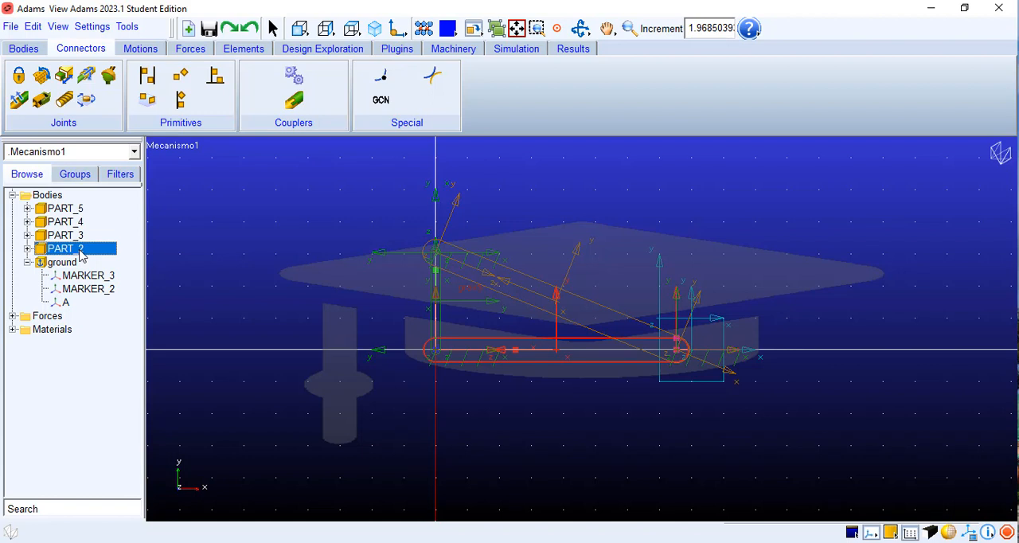
right_click(81, 253)
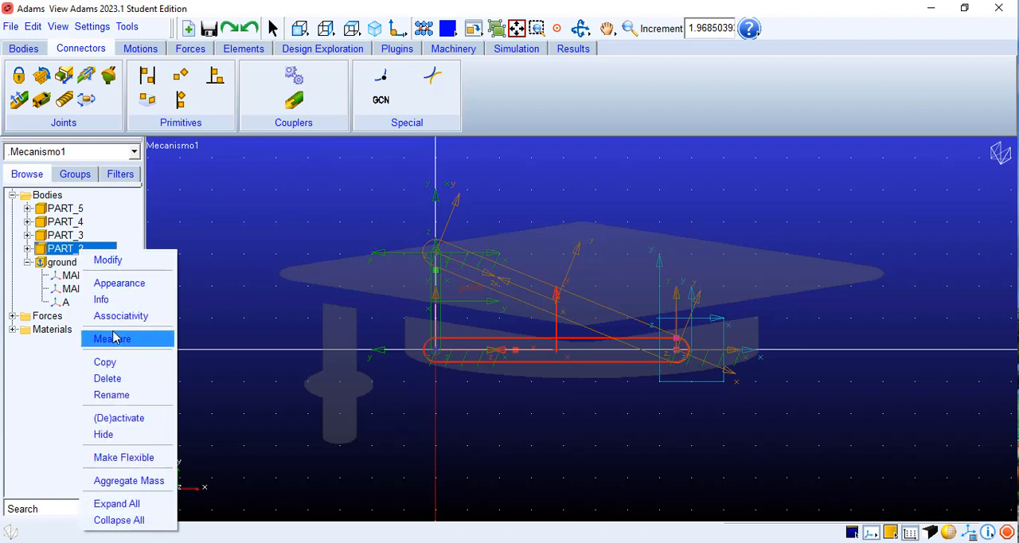
left_click(111, 395)
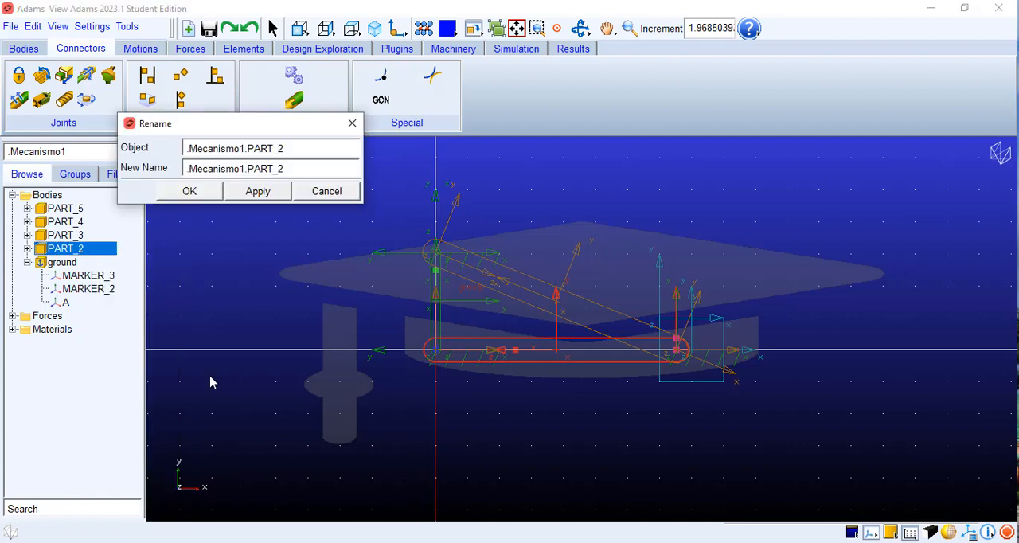
left_click_drag(303, 167, 164, 167)
key("BackSpace")
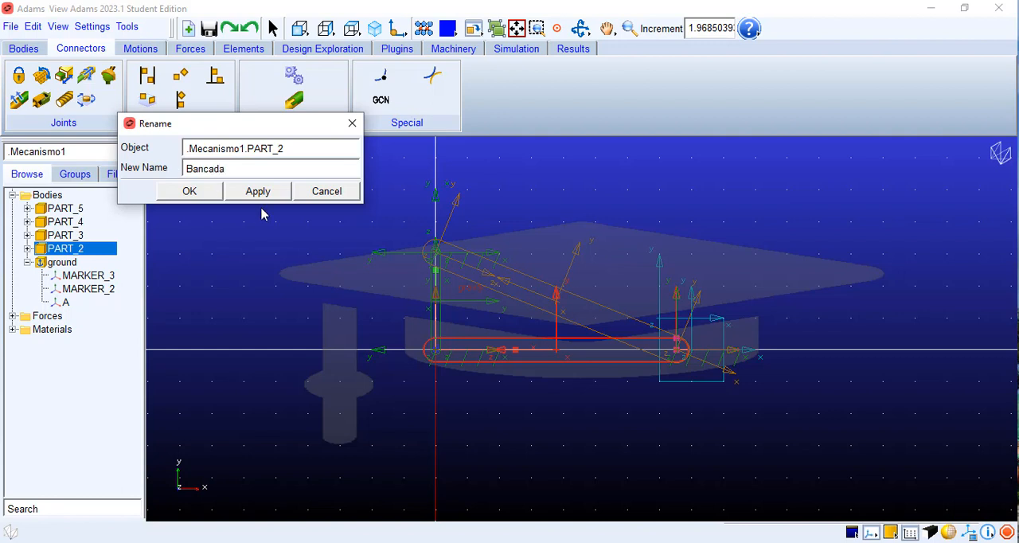
left_click(198, 194)
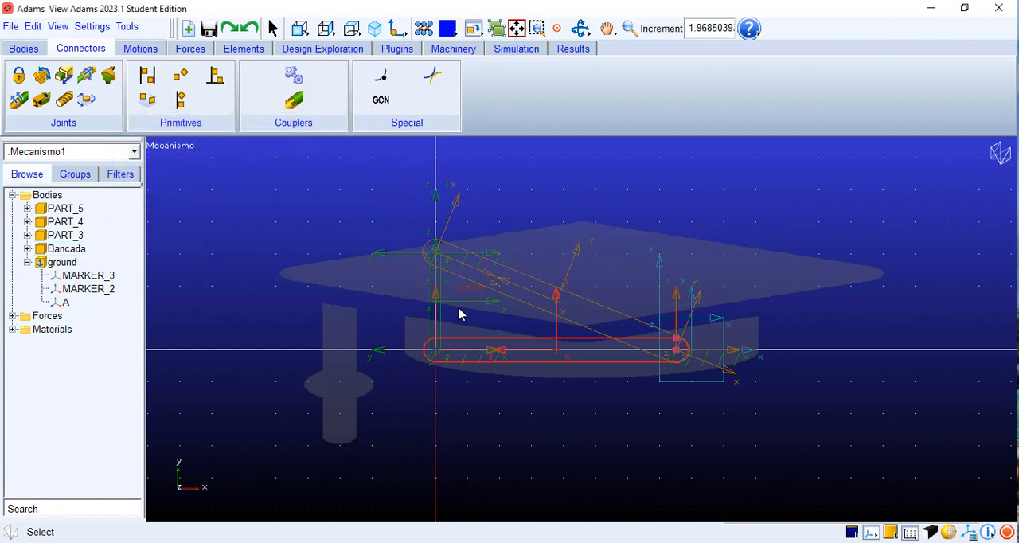
Step: Check the crank's letters in mecanismo2.png and rename PART_3, the vertical crank link, as AB
left_click(71, 237)
right_click(72, 241)
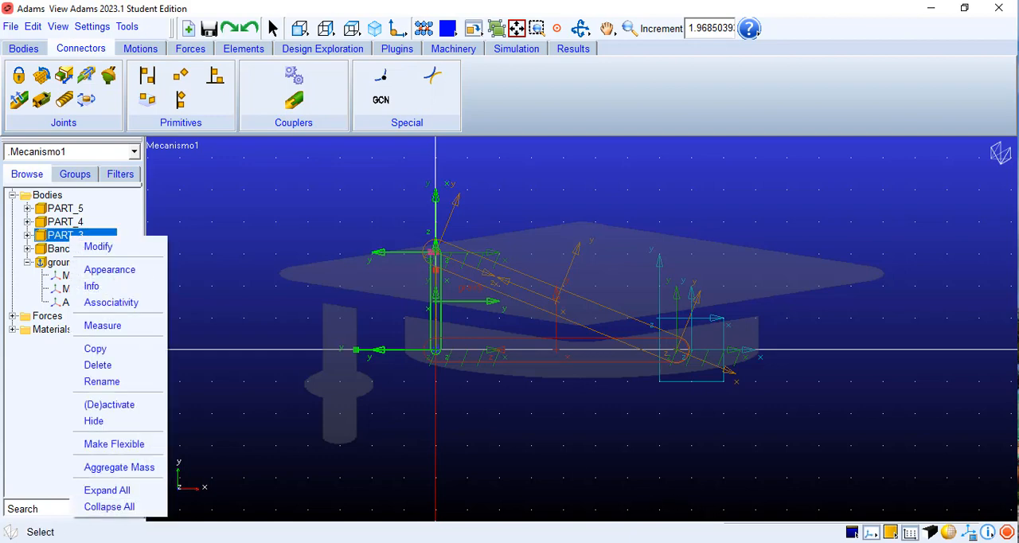
left_click(707, 541)
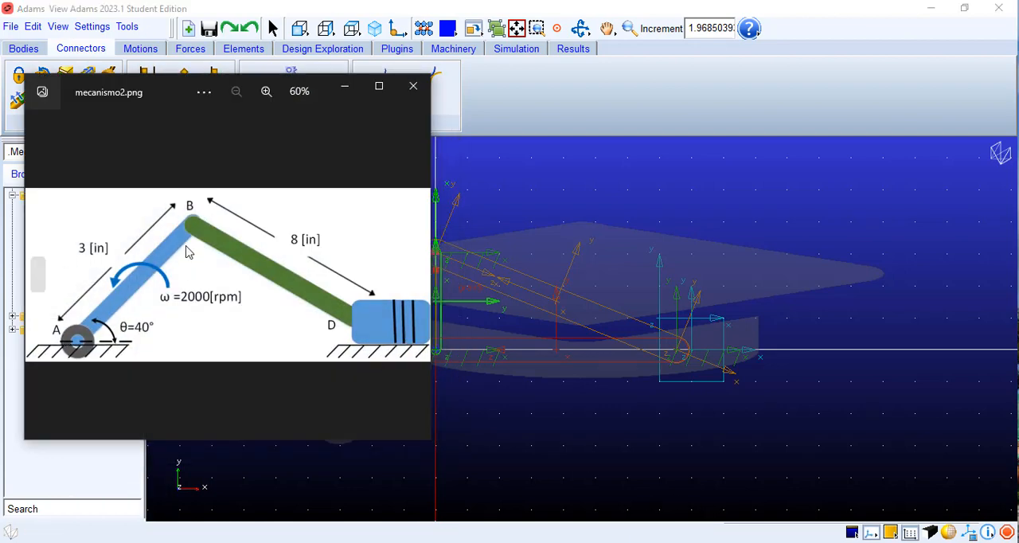
left_click(347, 86)
right_click(60, 237)
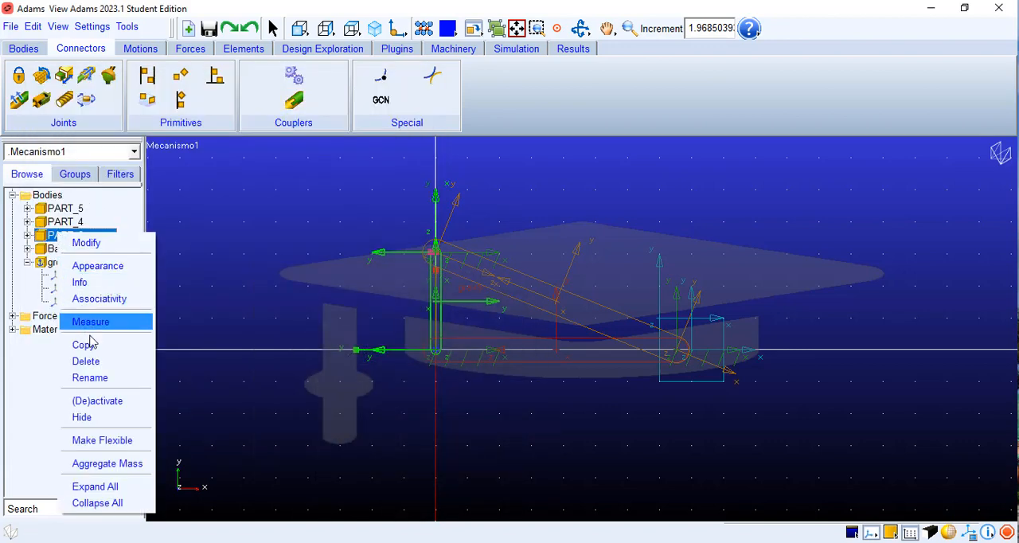
left_click(99, 381)
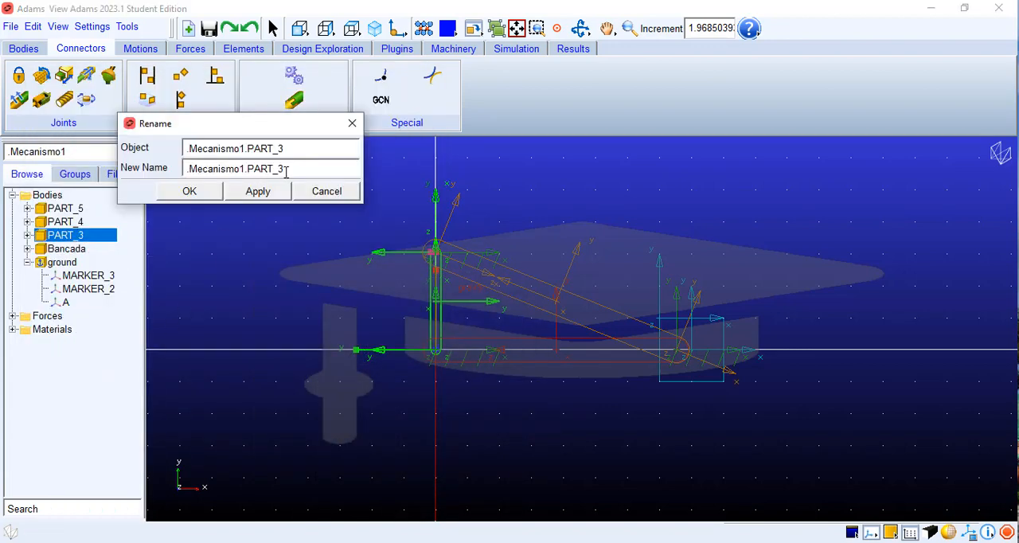
left_click_drag(288, 170, 184, 168)
key("BackSpace")
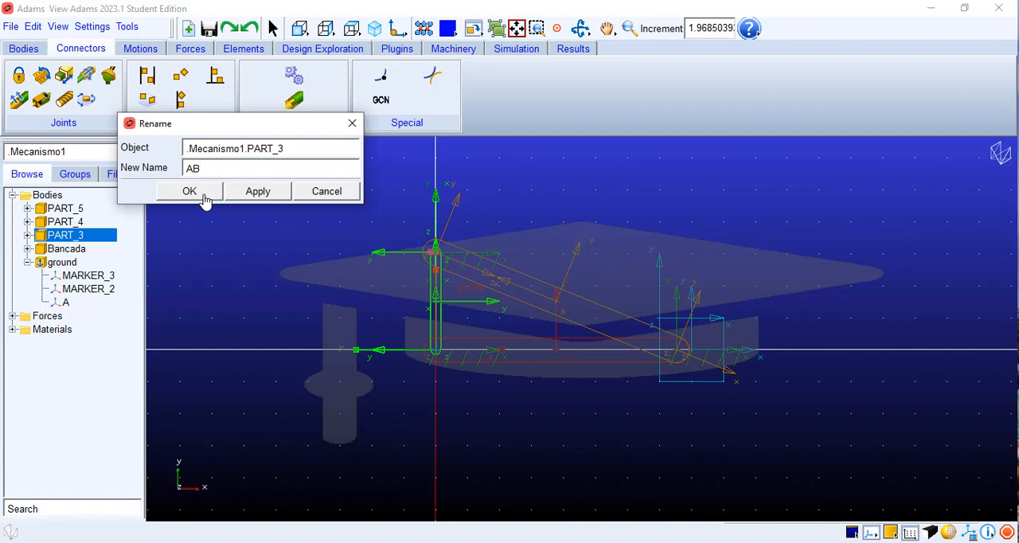
left_click(189, 192)
Step: Rename PART_4, the inclined connecting rod, as BD
left_click(68, 223)
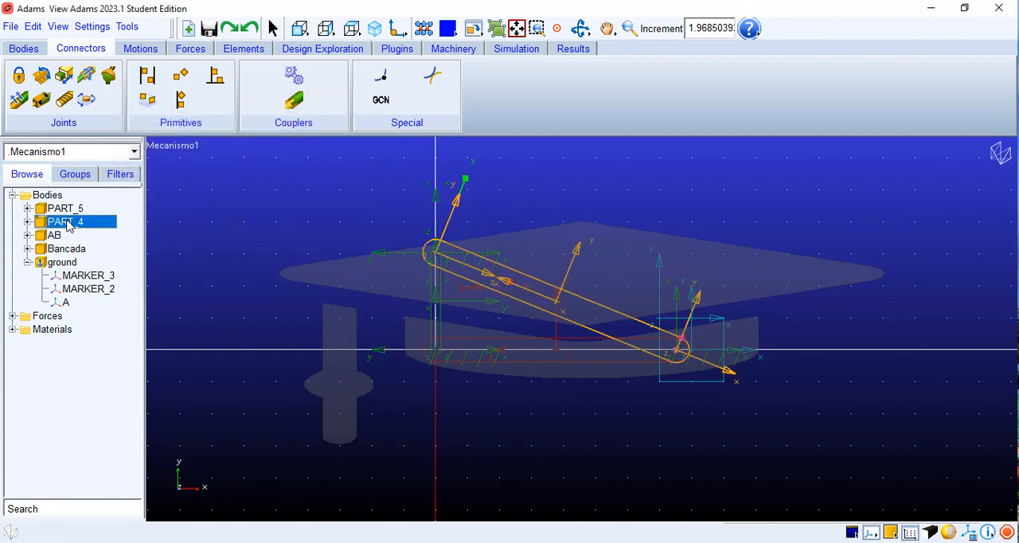
right_click(68, 225)
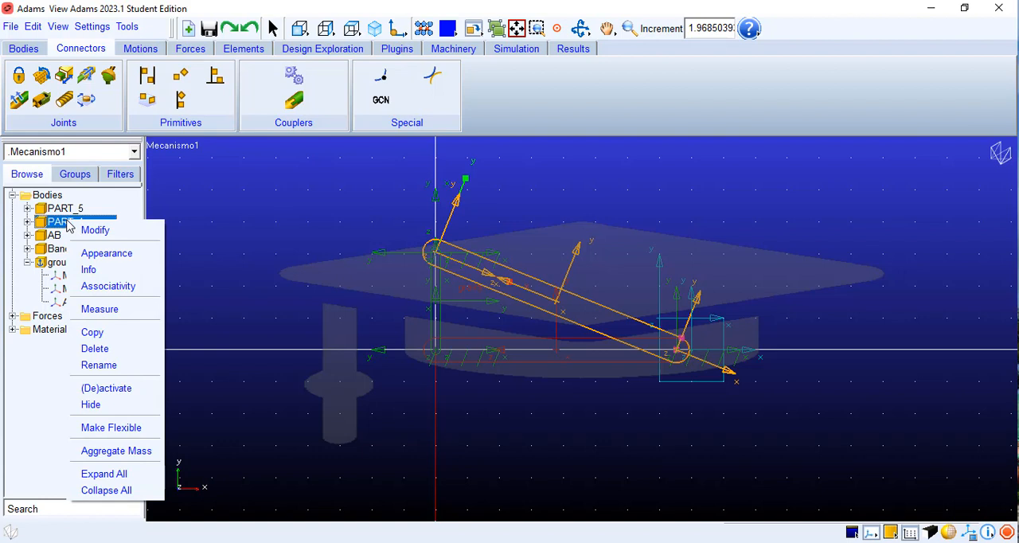
left_click(97, 364)
left_click_drag(295, 167, 192, 171)
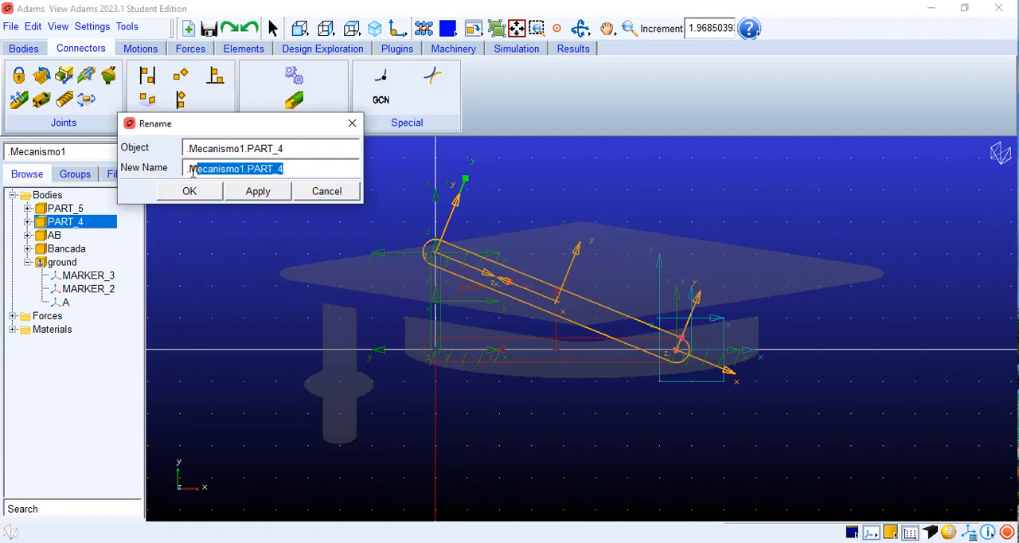
key("BackSpace")
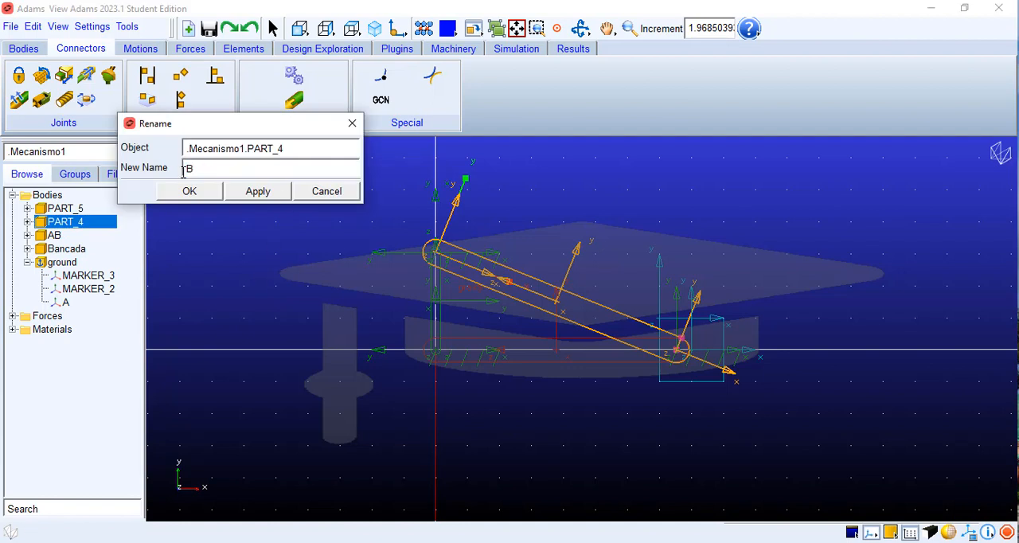
left_click(189, 191)
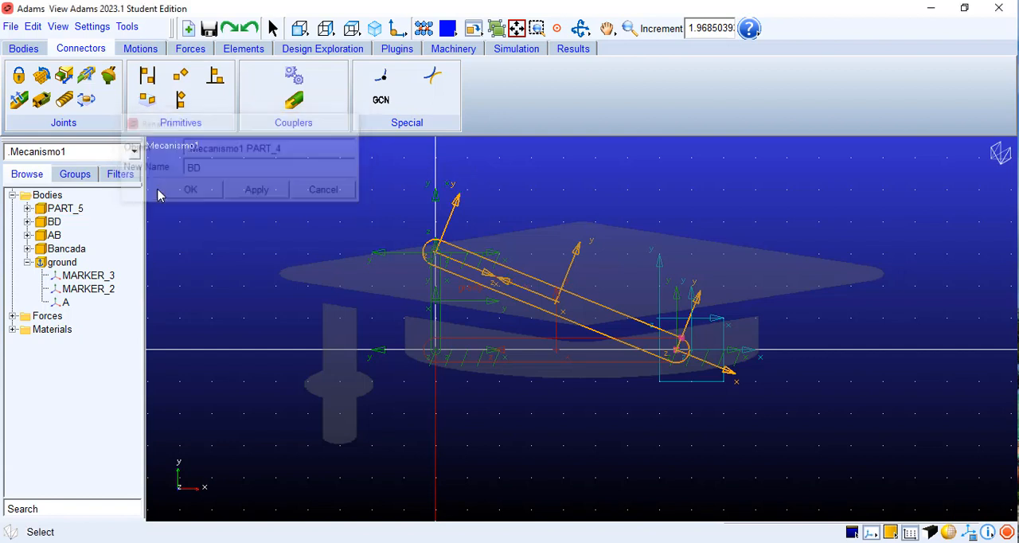
Step: Rename PART_5, the slider box, as Piston
left_click(68, 208)
right_click(68, 214)
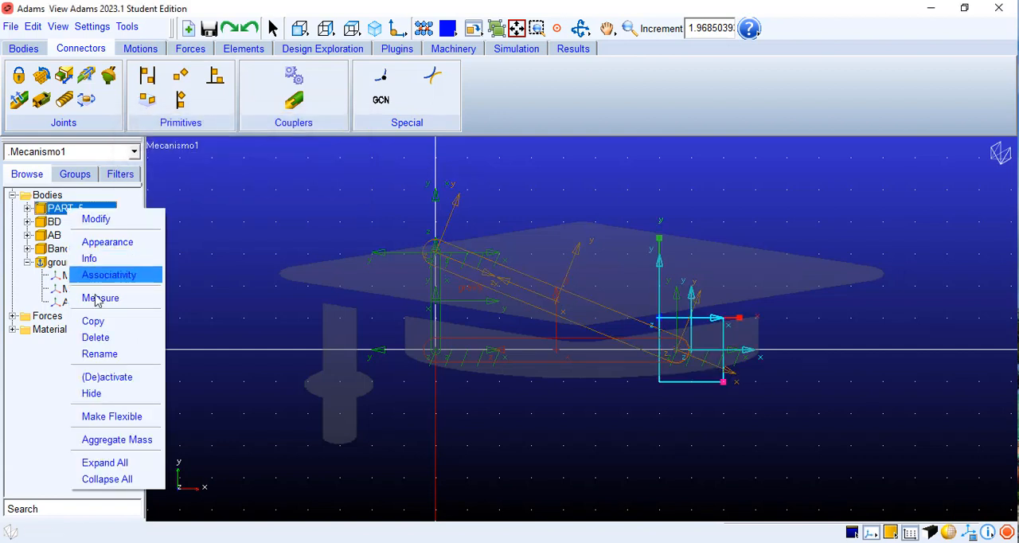
left_click(103, 352)
left_click_drag(311, 167, 170, 165)
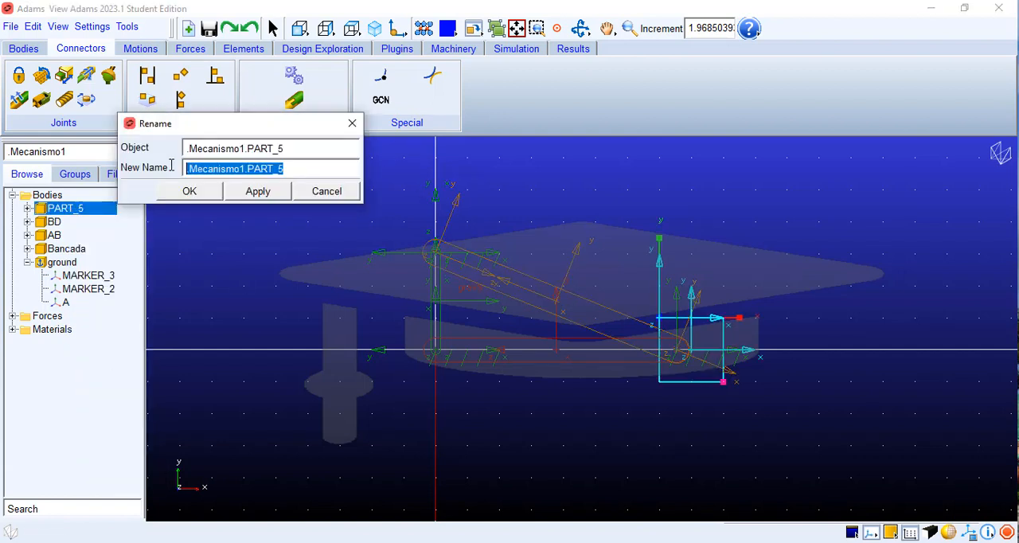
key("BackSpace")
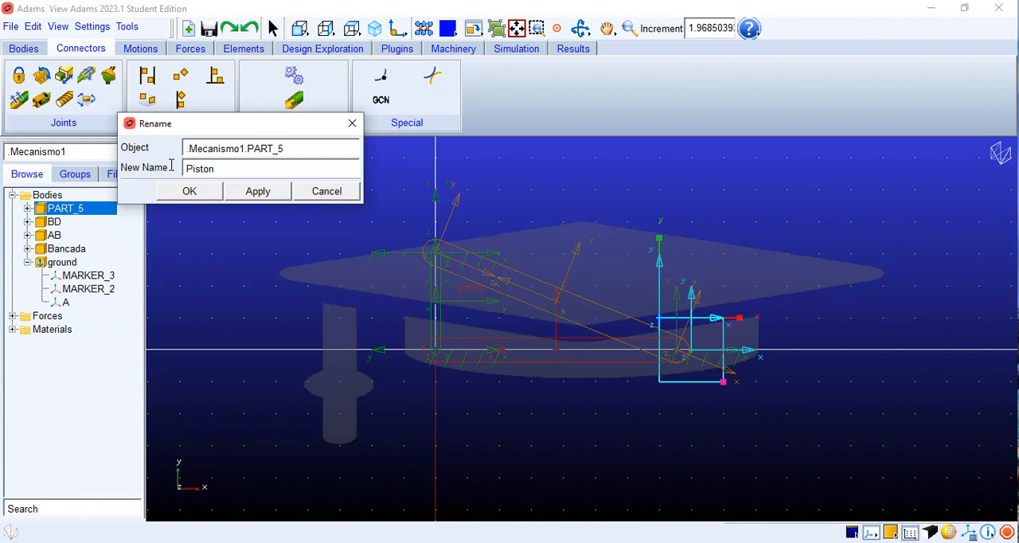
left_click(184, 193)
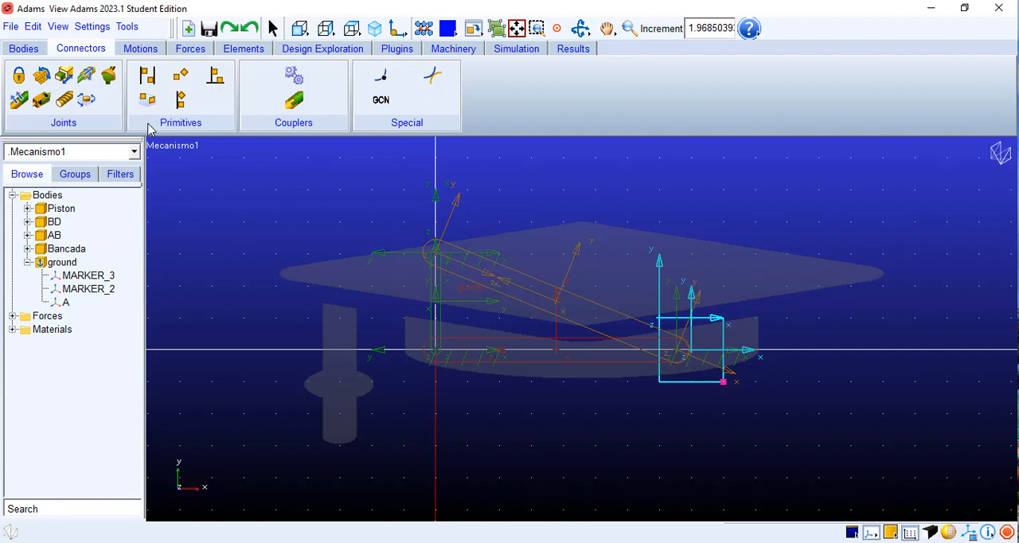
Step: Try to create a two-body, one-location fixed joint at the centre of mass of Bancada
left_click(43, 79)
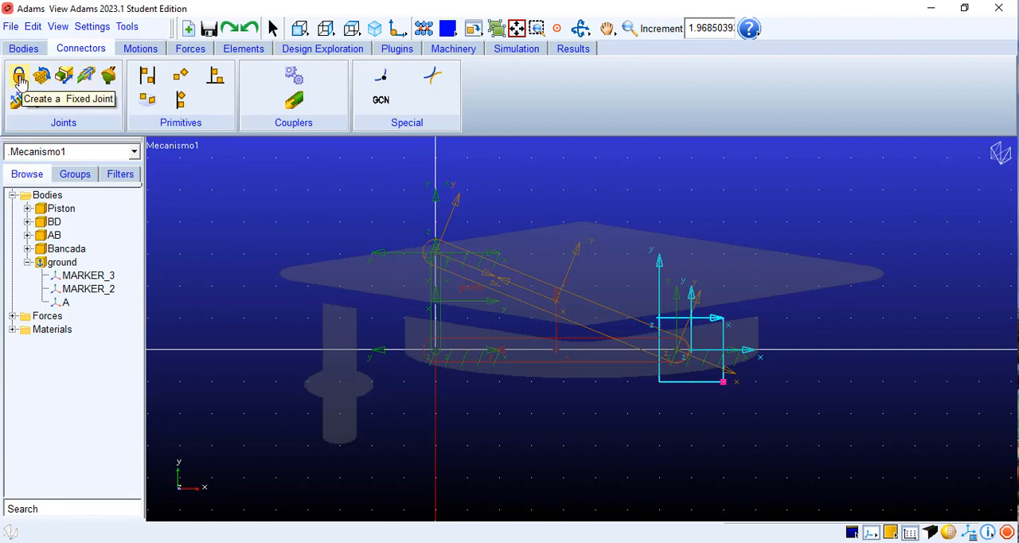
left_click(19, 77)
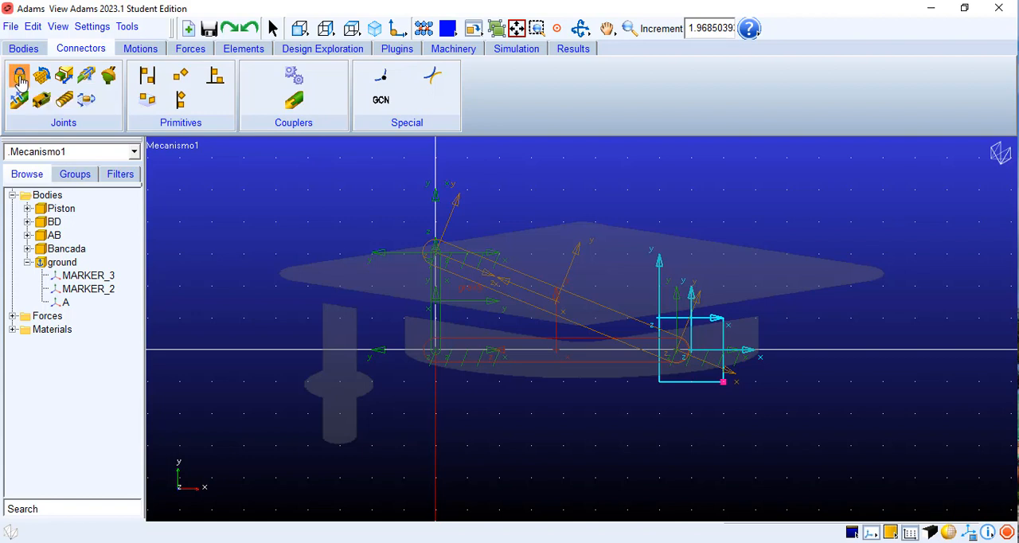
left_click(522, 346)
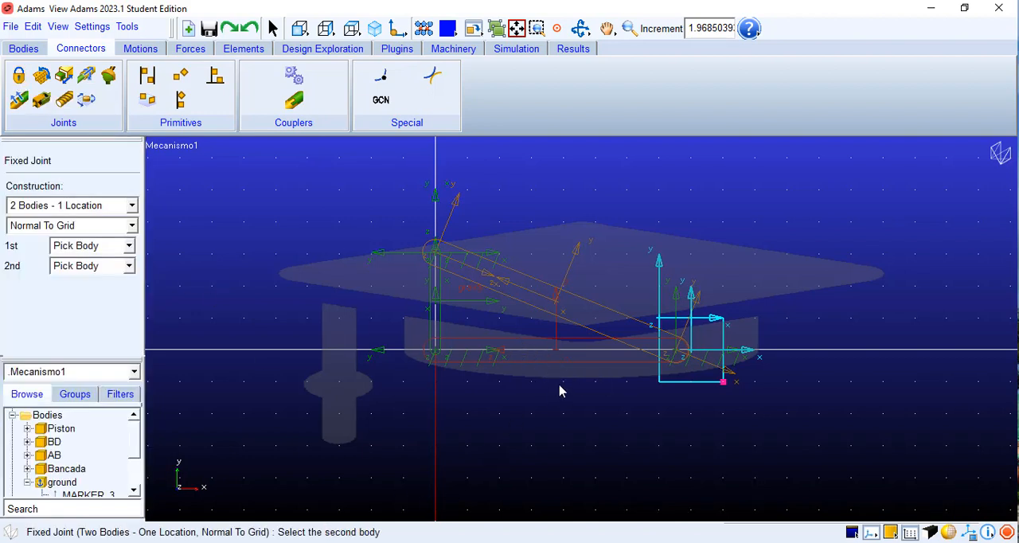
left_click(557, 356)
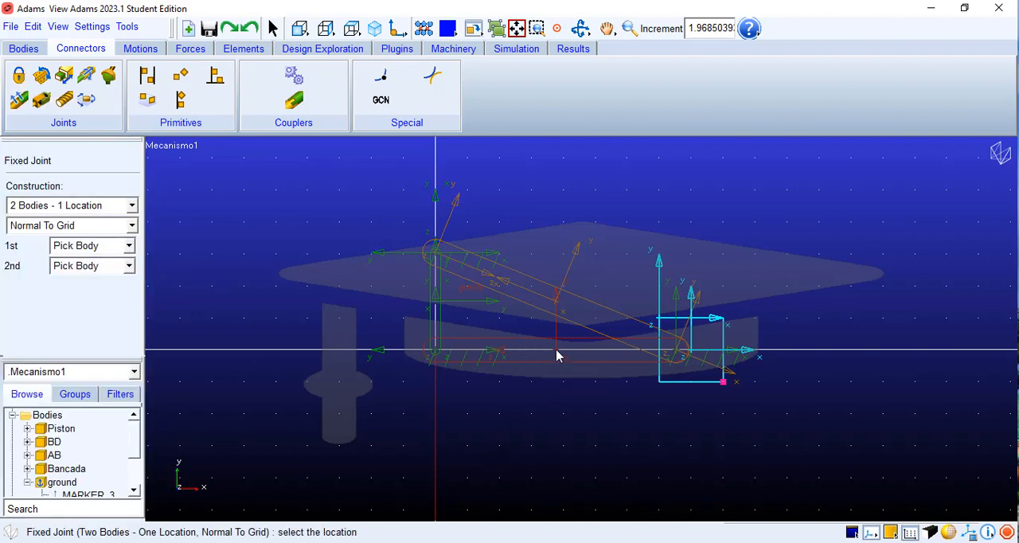
left_click(556, 350)
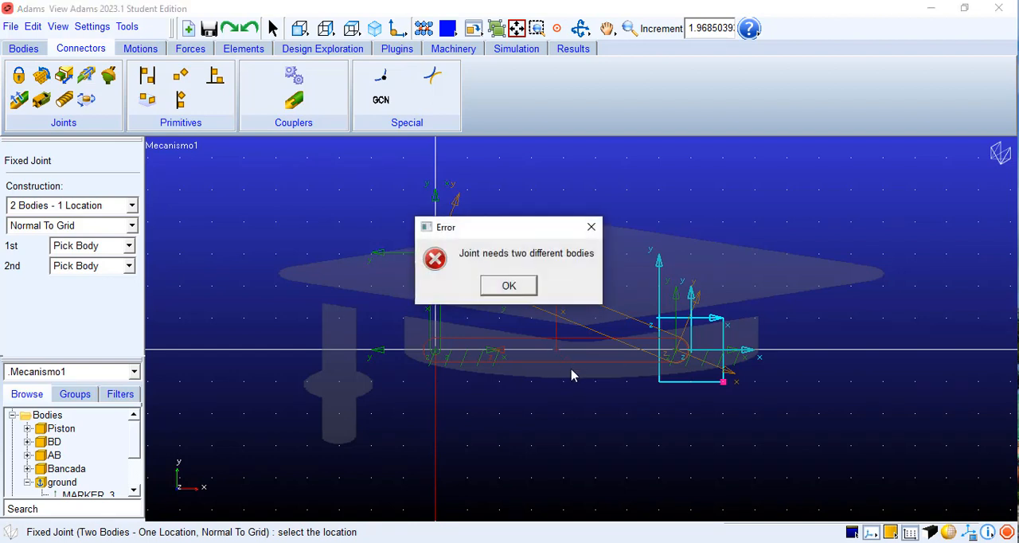
left_click(509, 285)
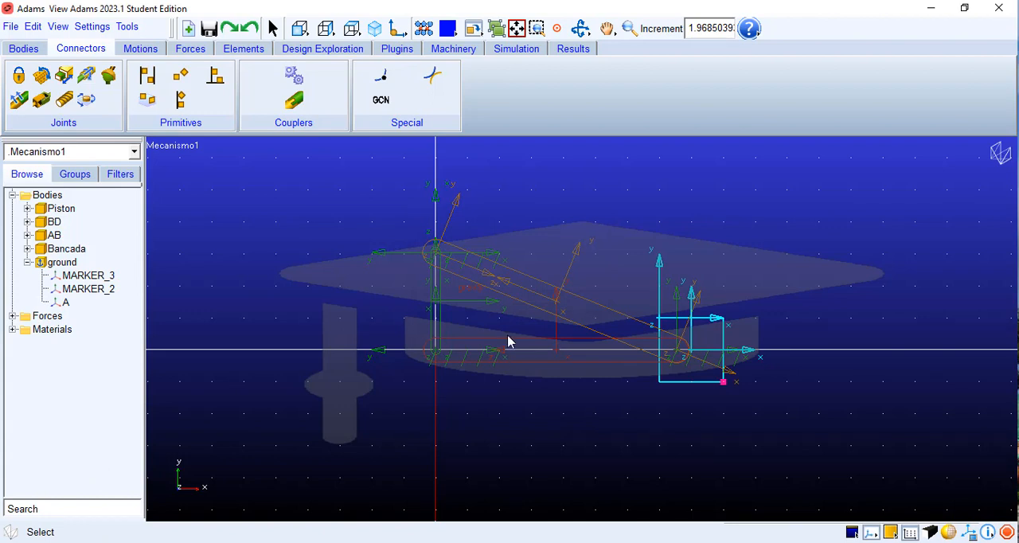
Step: Create a fixed joint between Bancada and ground at Bancada.cm, using two bodies, one location and normal-to-grid orientation
left_click(18, 76)
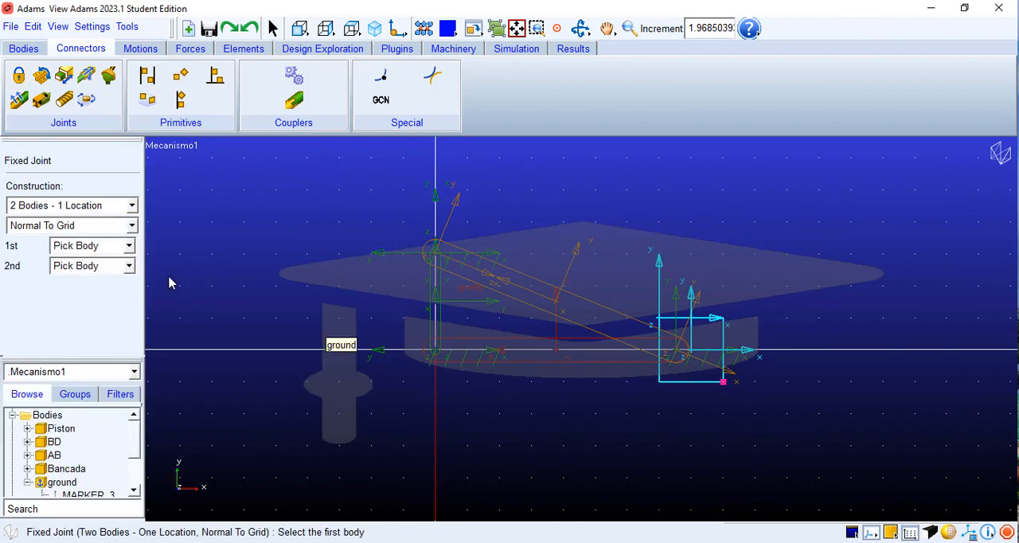
left_click(516, 358)
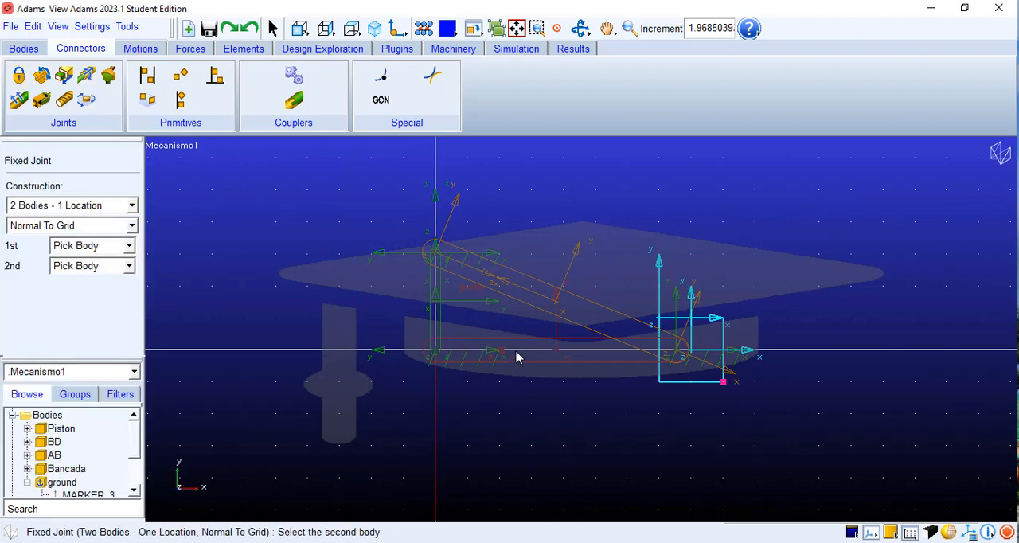
left_click(558, 385)
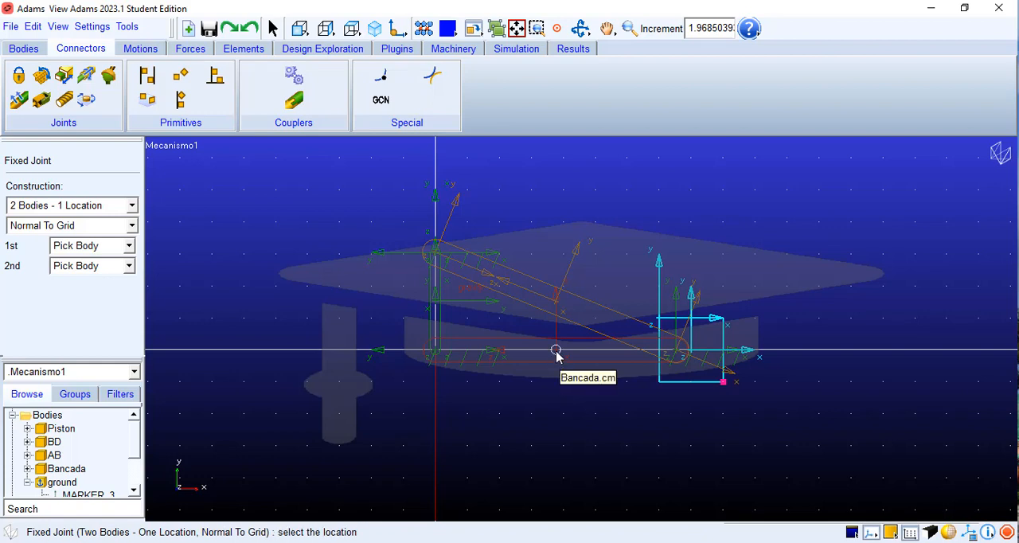
left_click(557, 352)
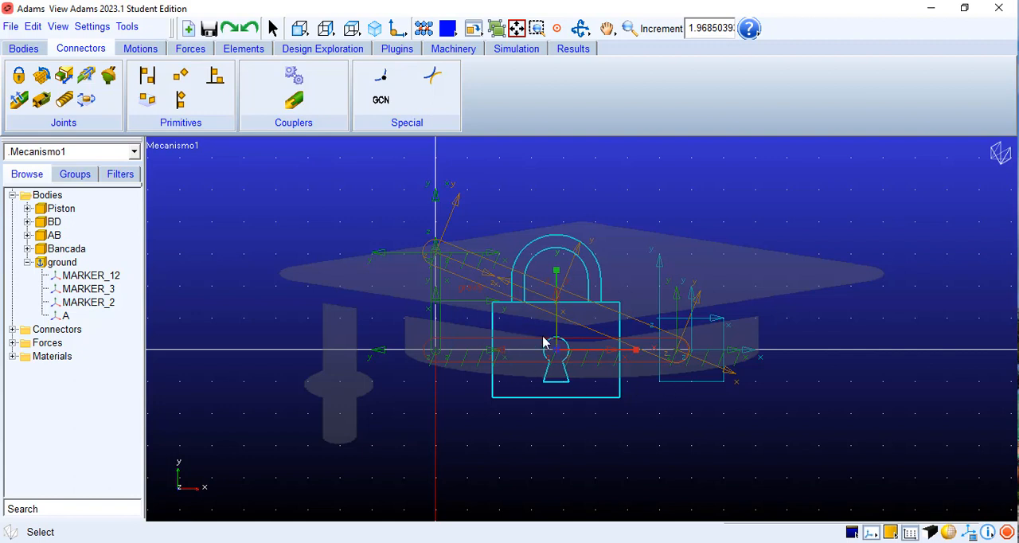
Step: Create a revolute joint between AB and Bancada at point A, using two bodies, one location and normal-to-grid orientation
left_click(41, 76)
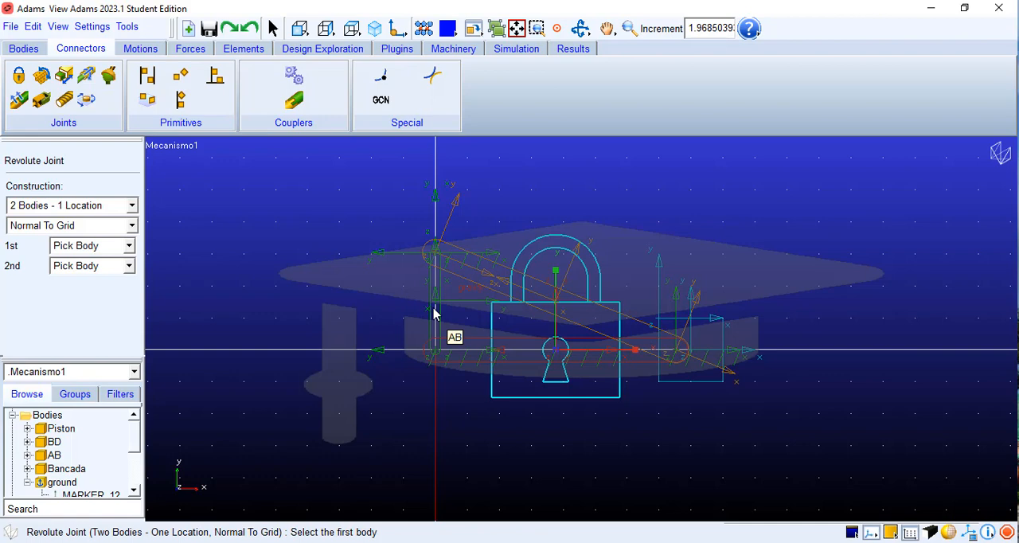
left_click(433, 315)
left_click(443, 355)
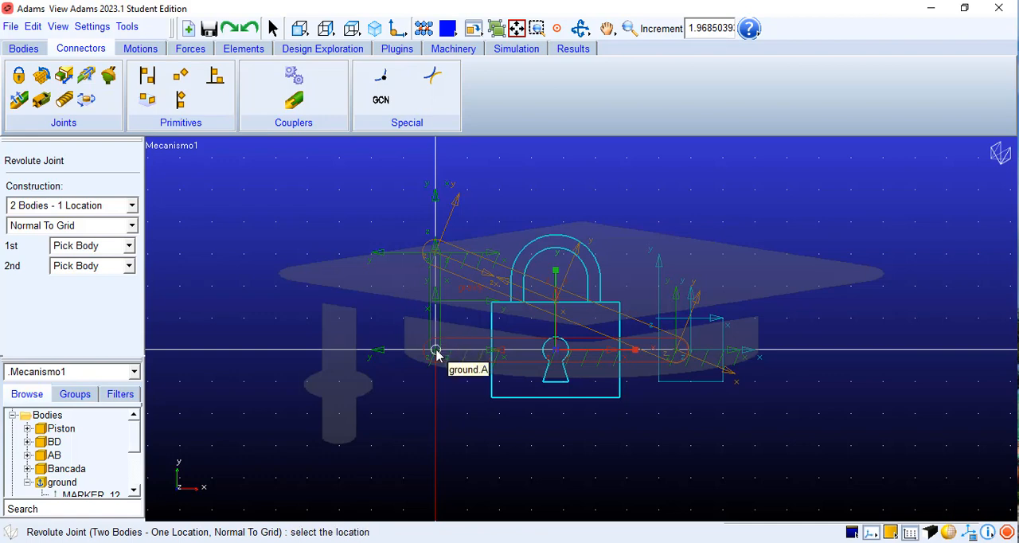
left_click(436, 351)
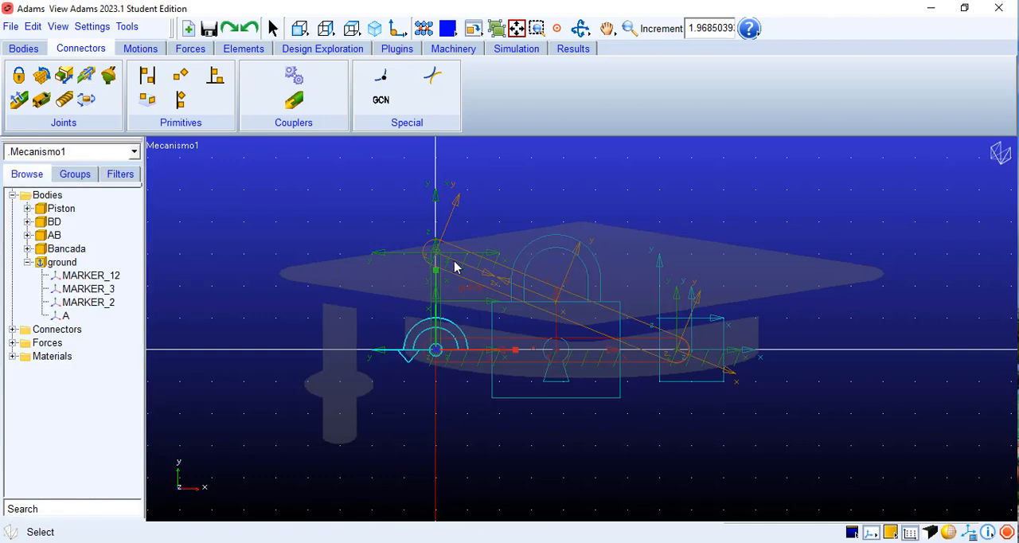
Step: Create a revolute joint between BD and AB at their shared upper end, normal to the grid
left_click(40, 75)
left_click(492, 271)
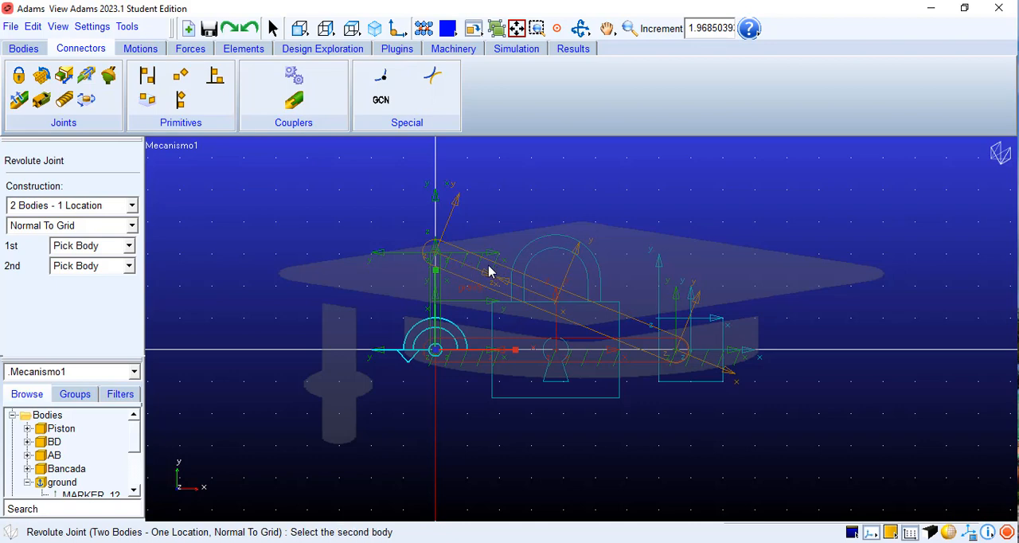
left_click(436, 258)
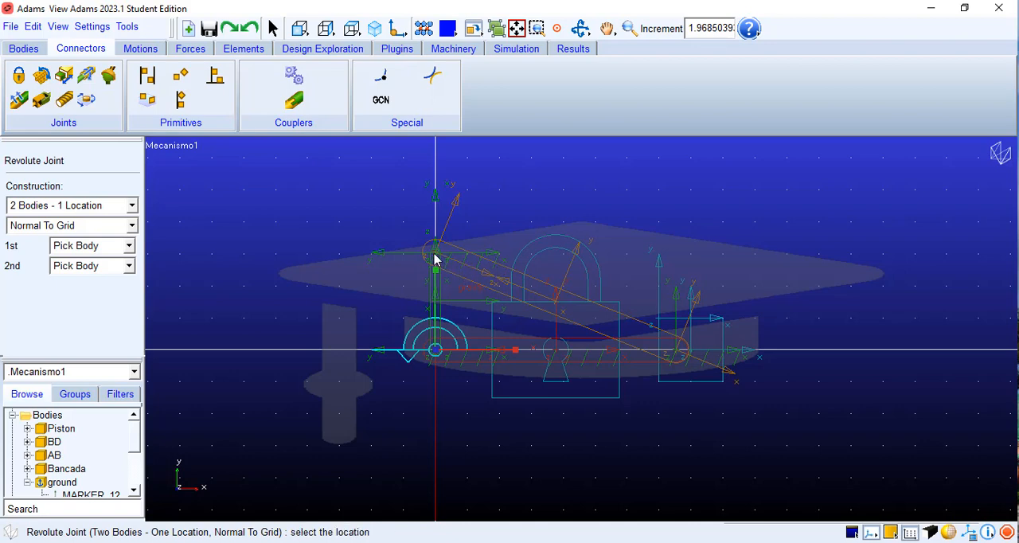
left_click(434, 255)
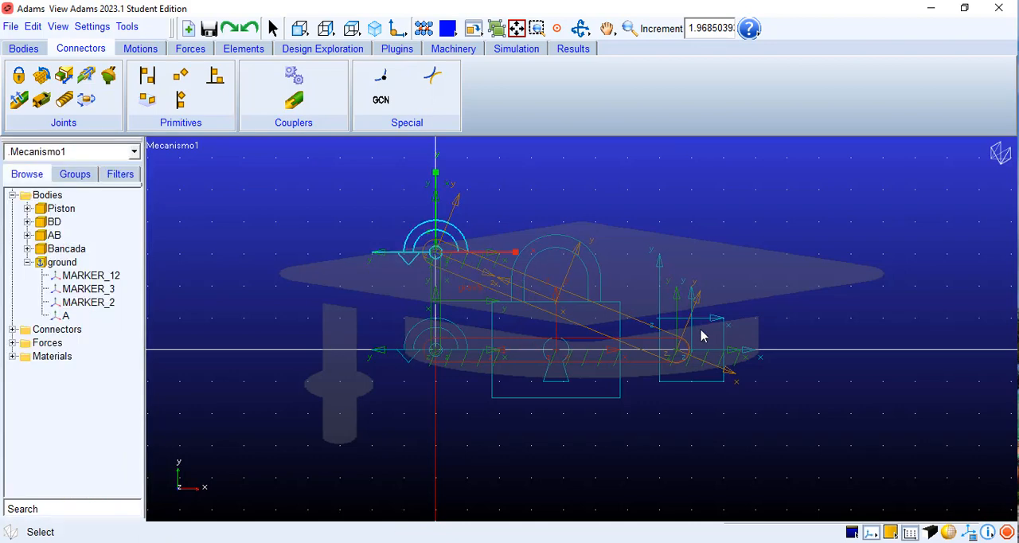
Step: Create a revolute joint between BD and Piston at the rod's lower end, normal to the grid
left_click(42, 75)
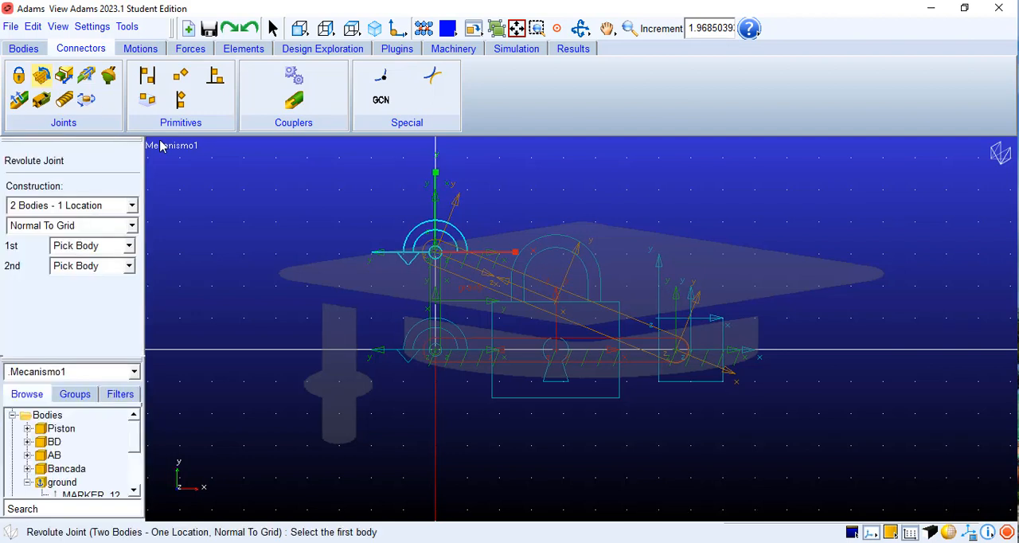
left_click(641, 336)
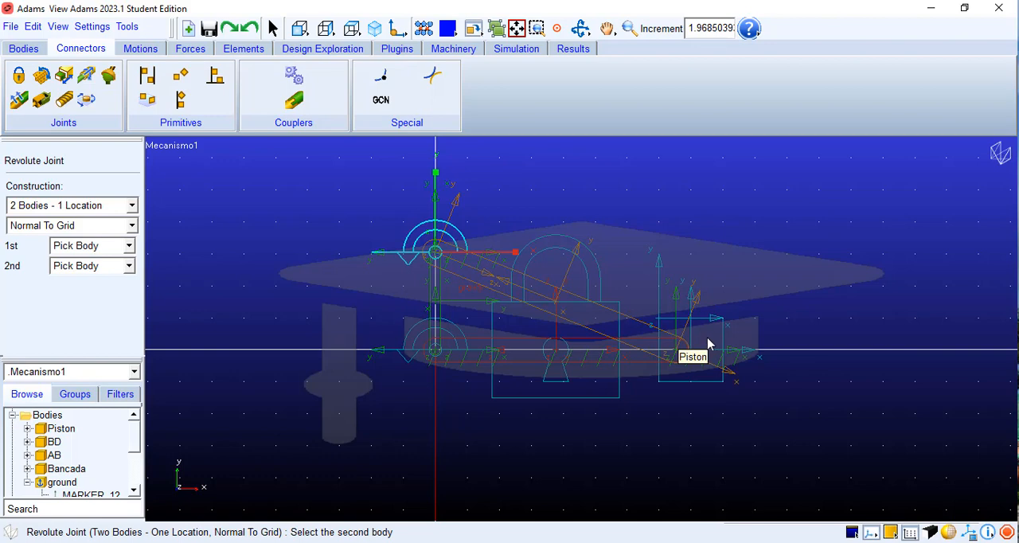
left_click(707, 343)
left_click(676, 352)
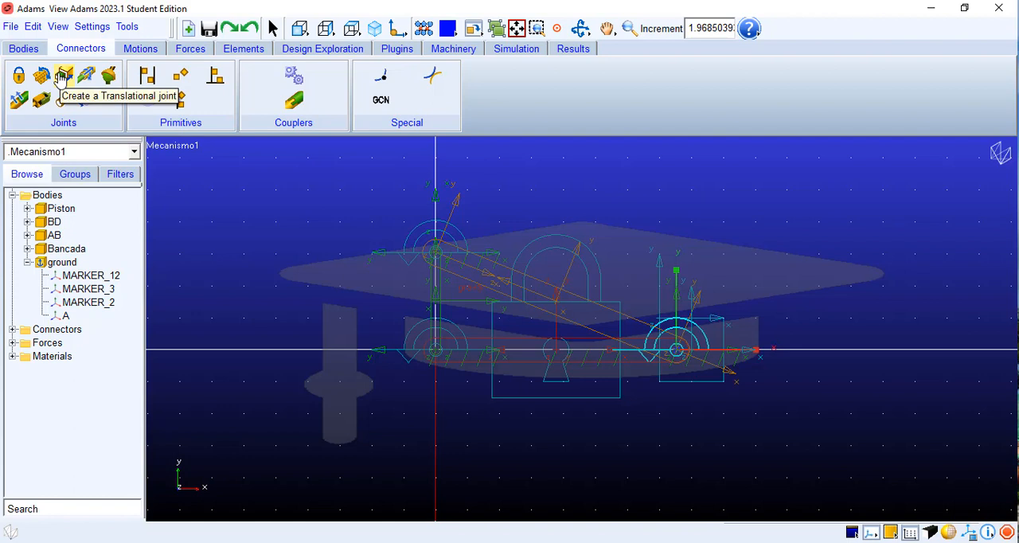
Step: Create a translational joint between Piston and Bancada at vertex Piston.BOX_4.V8, directed horizontally along positive x
left_click(62, 76)
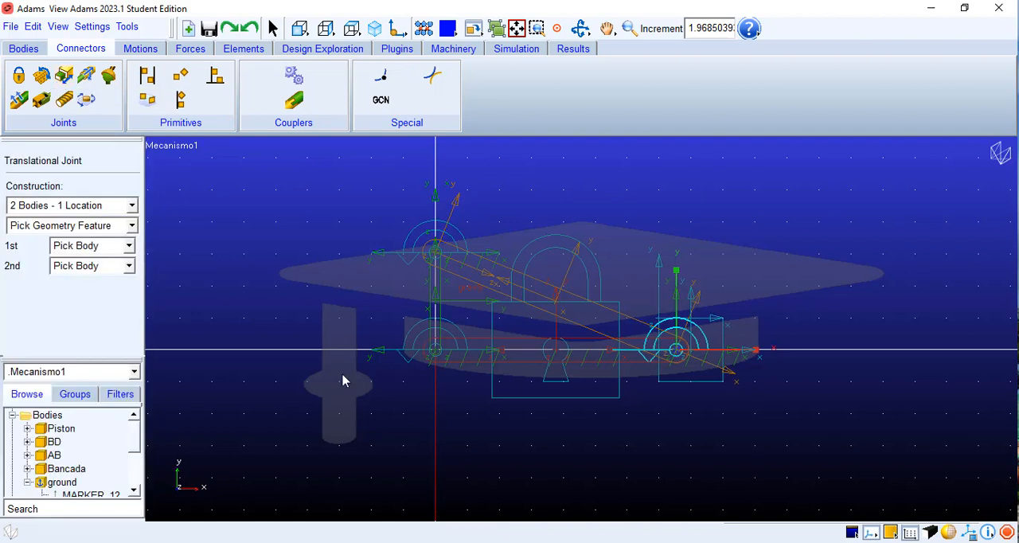
left_click(702, 387)
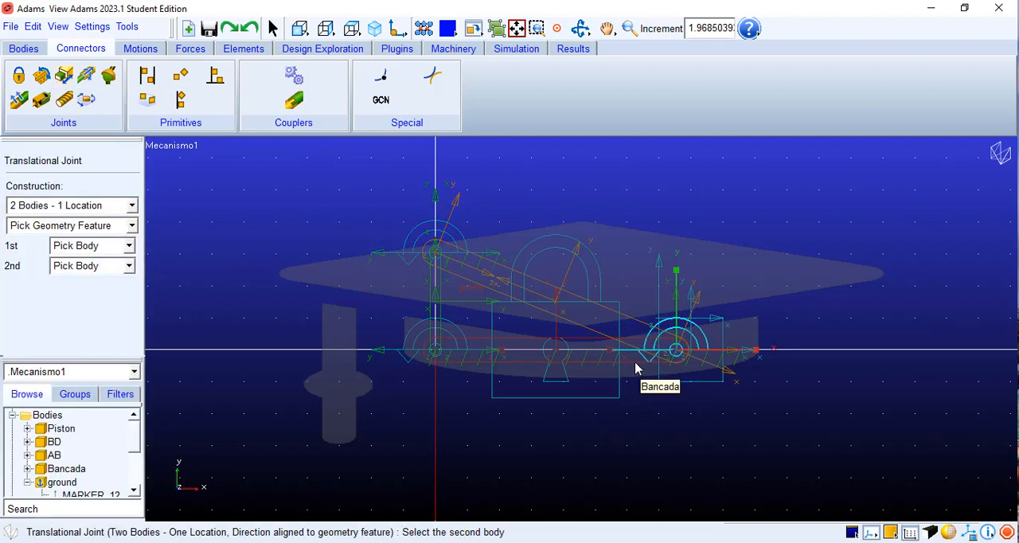
left_click(635, 368)
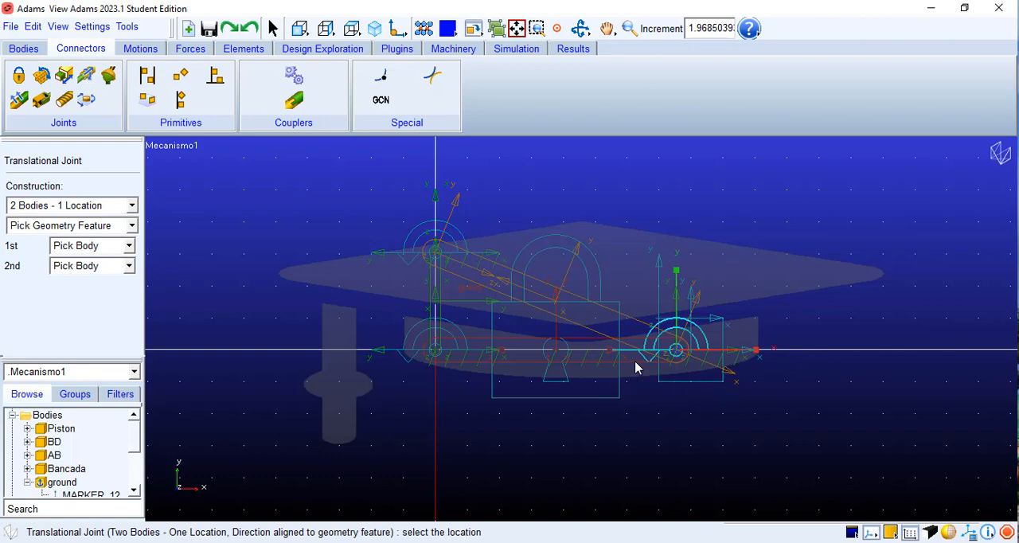
left_click(722, 384)
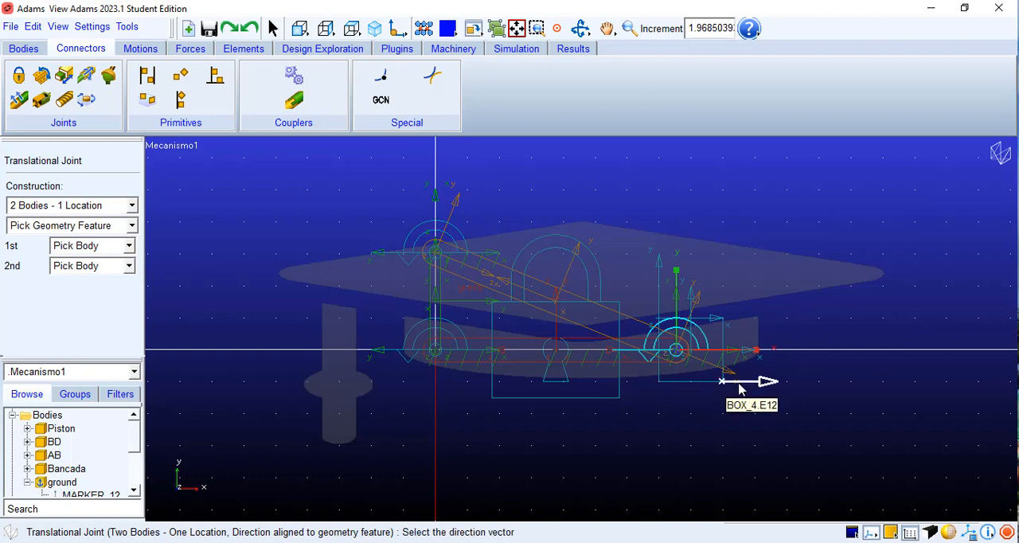
left_click(797, 390)
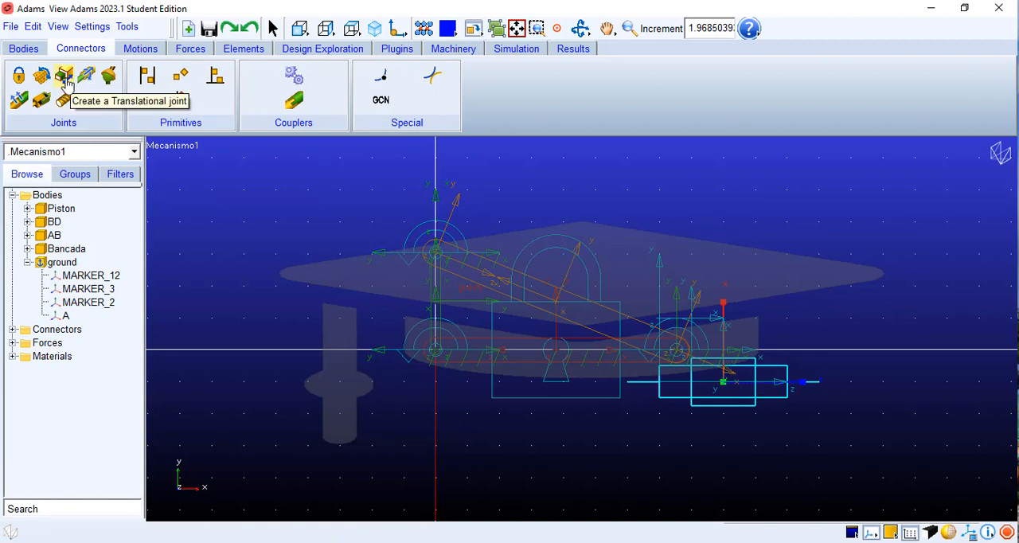
Step: List the model's connectors and review the bodies and type defined for the translational joint JOINT_5
left_click(28, 262)
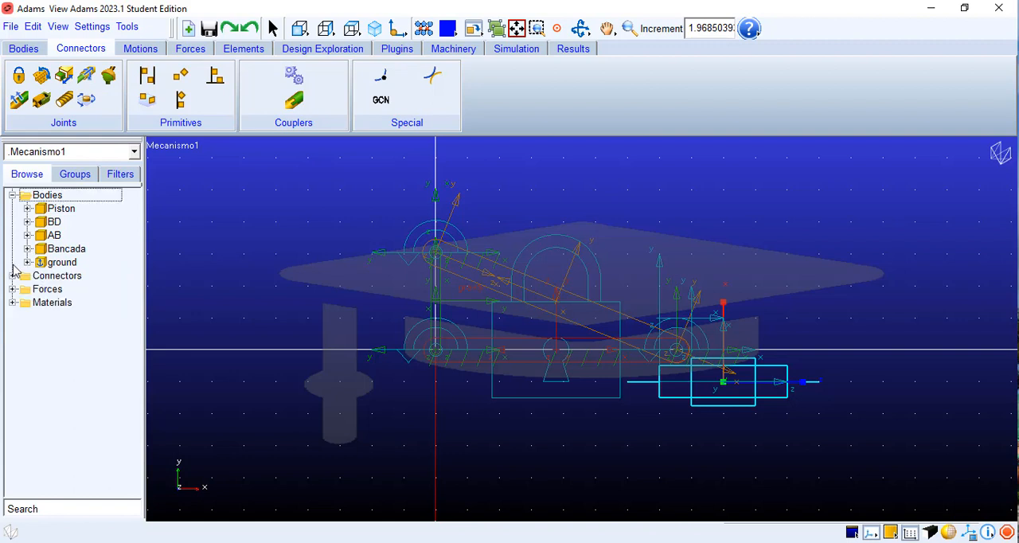
left_click(13, 275)
left_click(62, 291)
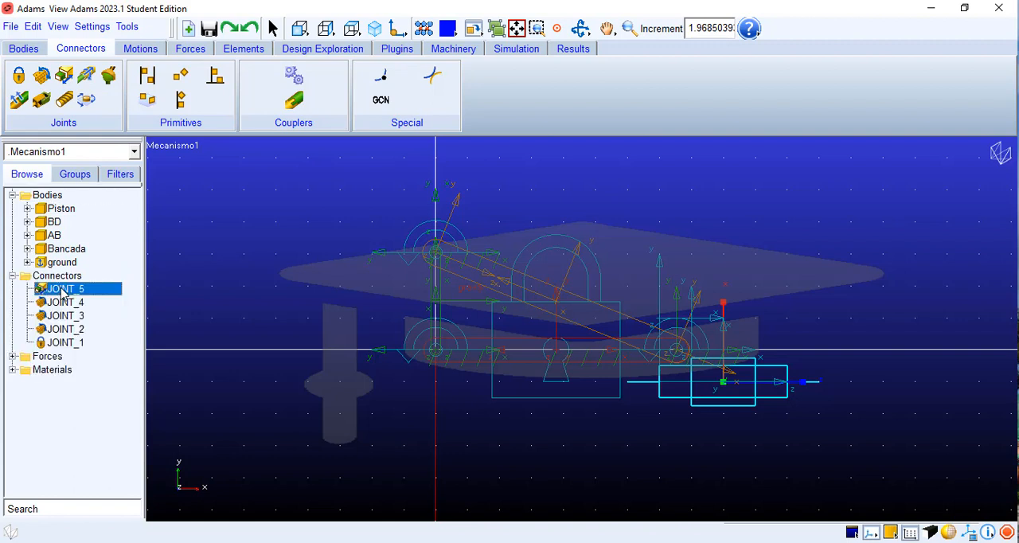
left_click(63, 302)
left_click(65, 290)
right_click(67, 291)
left_click(84, 297)
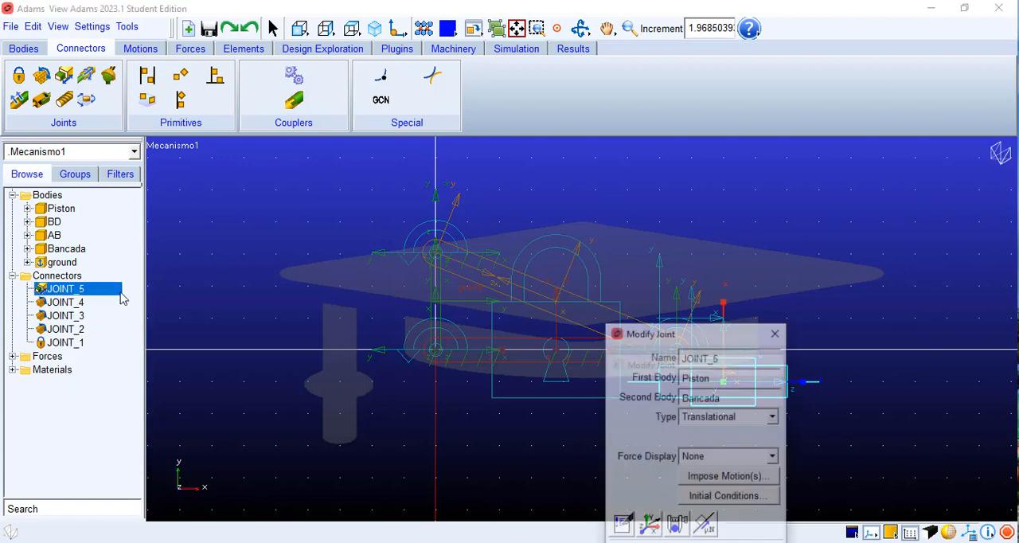
left_click_drag(697, 324, 196, 126)
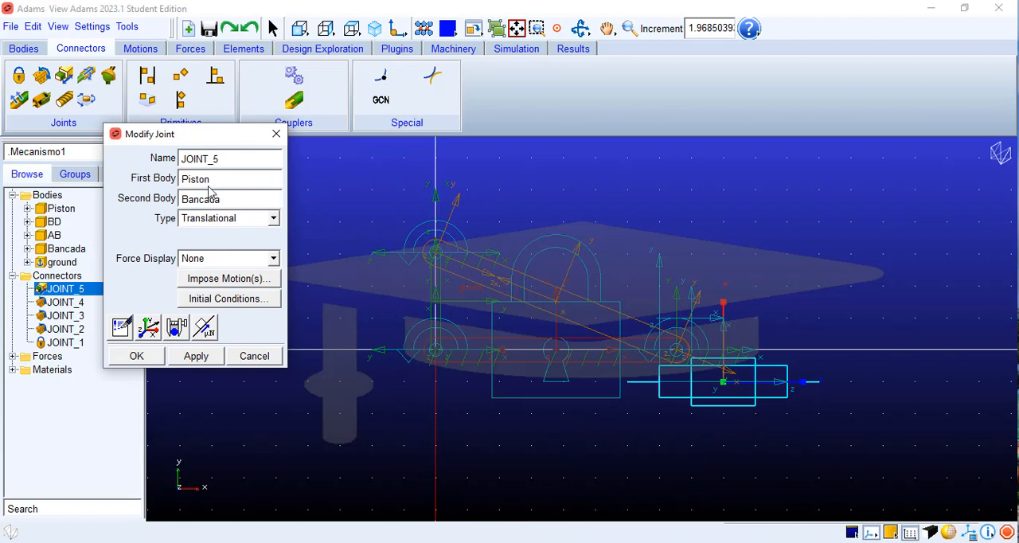
left_click(136, 356)
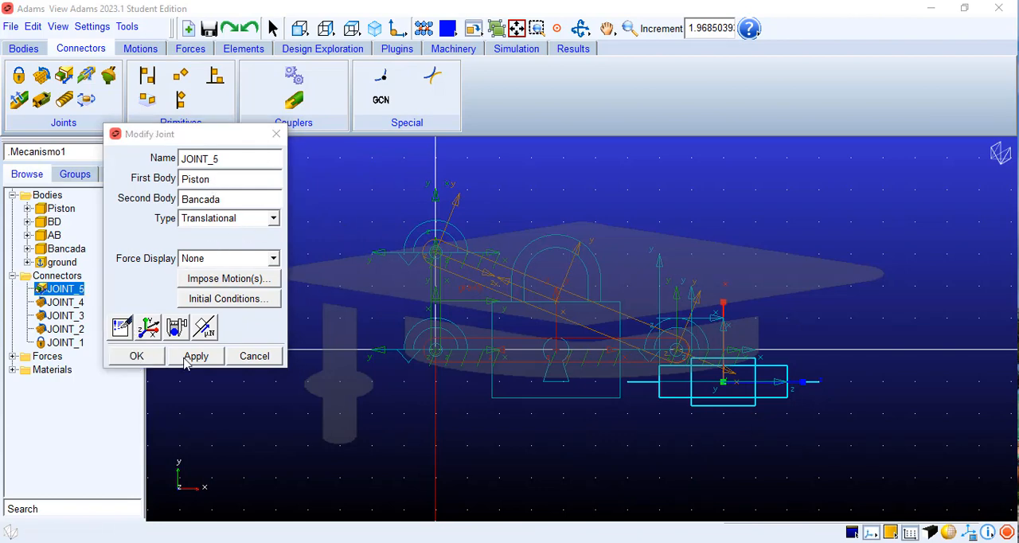
left_click(832, 276)
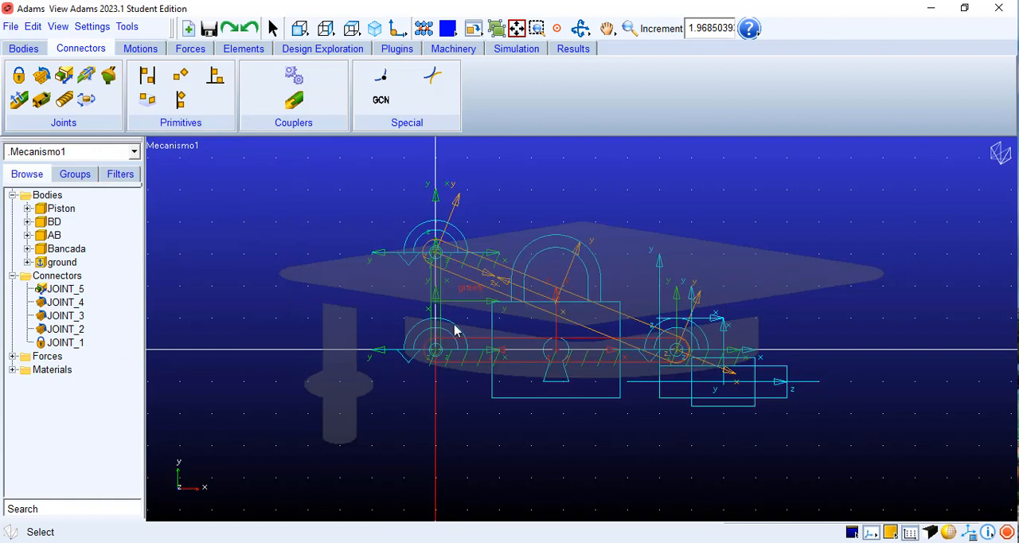
Step: Start a rotational joint motion, and switch to GeoGebra to open the recent file Problema2_imagen.ggb
left_click(143, 48)
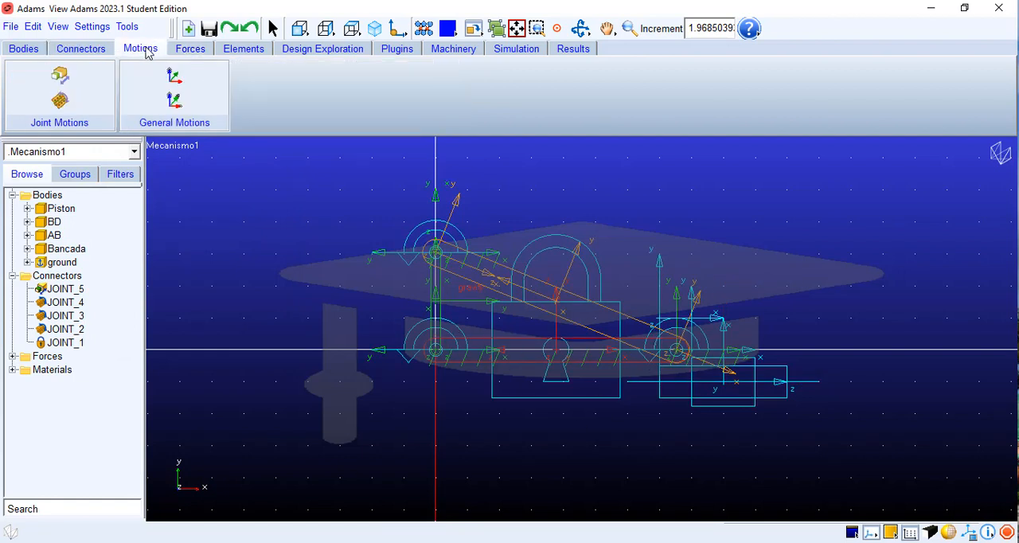
left_click(58, 101)
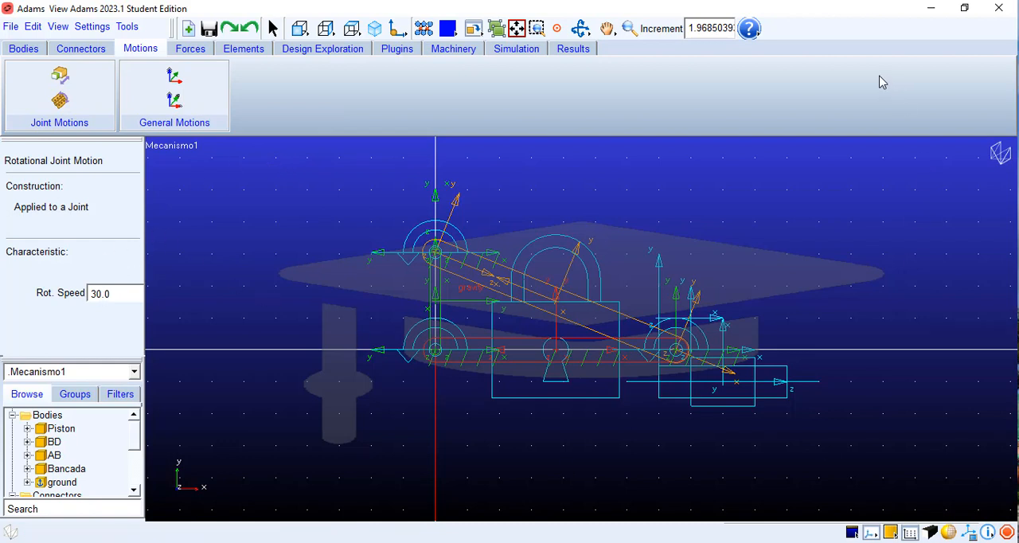
left_click(928, 14)
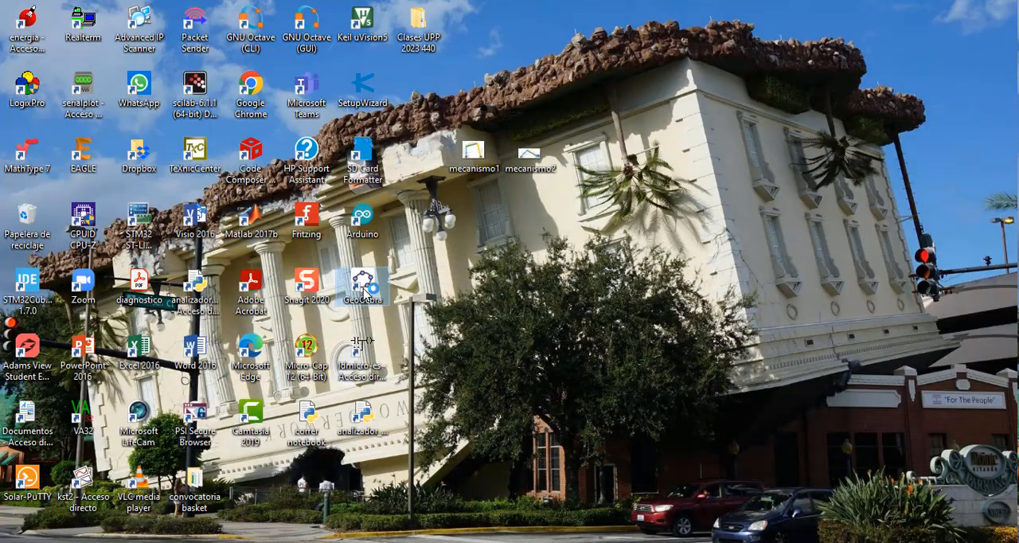
double_click(362, 286)
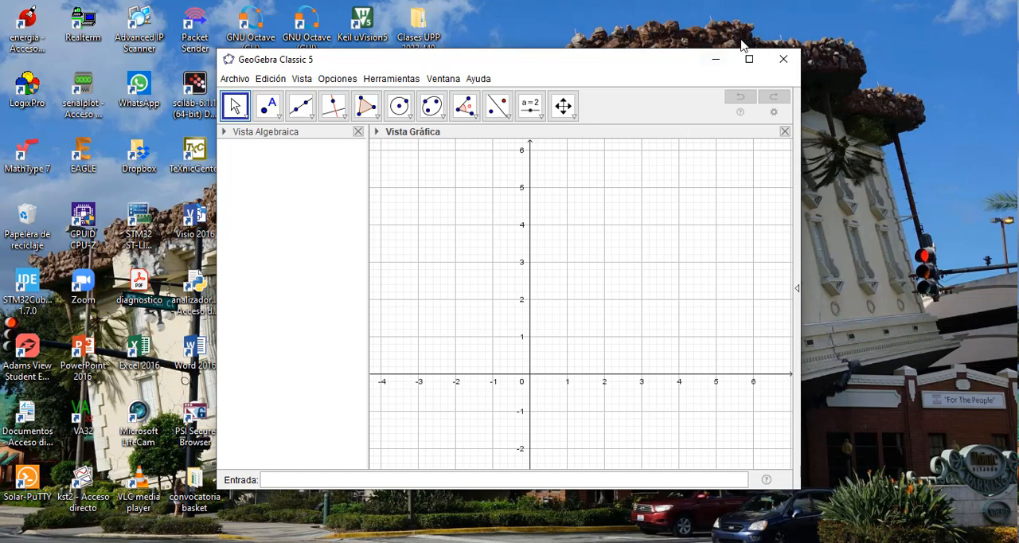
left_click(749, 59)
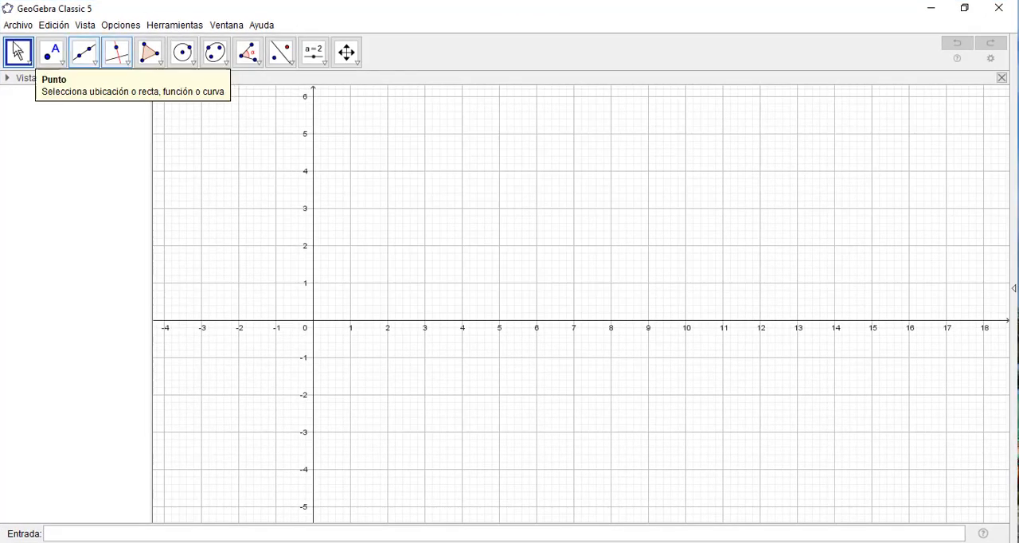
left_click(17, 24)
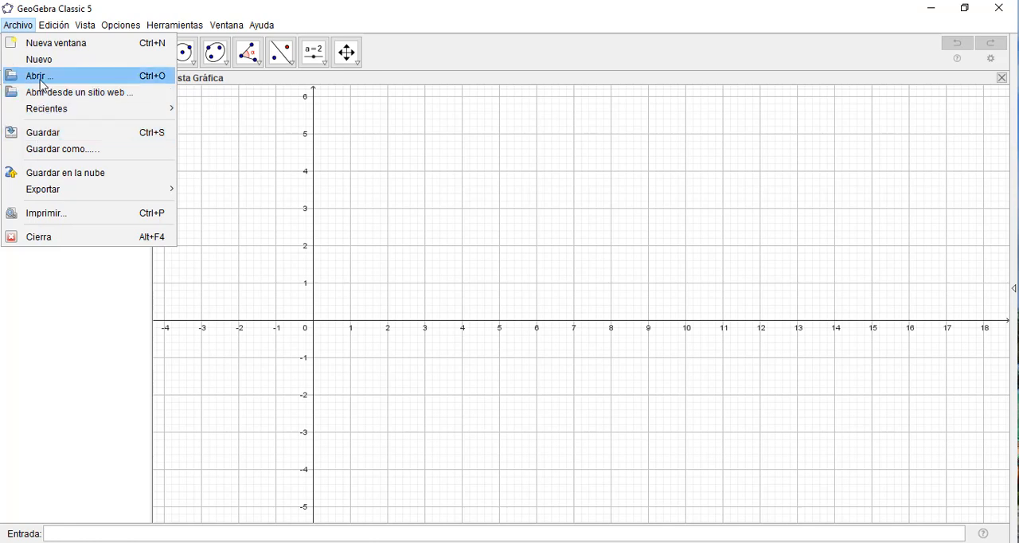
mouse_move(42, 108)
left_click(237, 108)
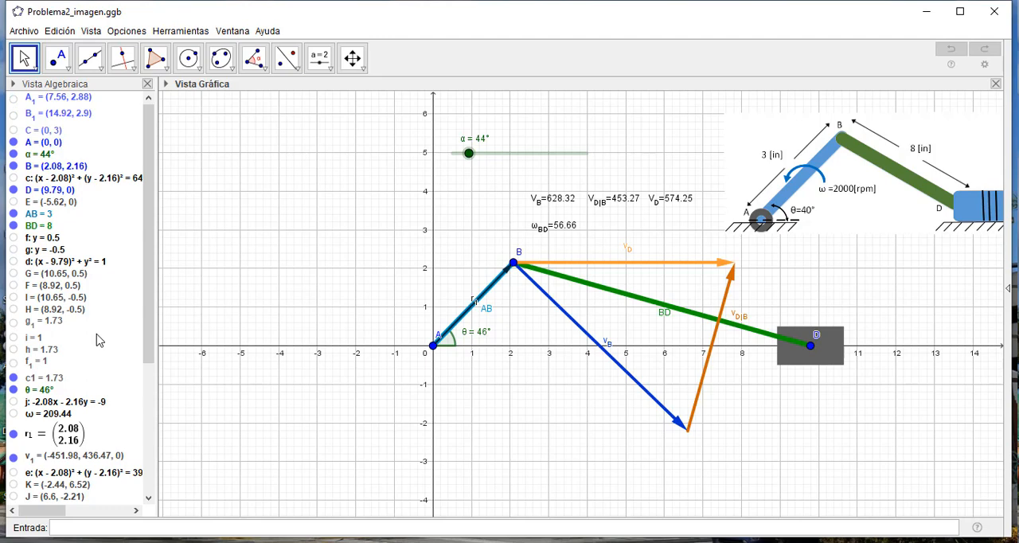
Step: Look up the value of the angular velocity ω in the GeoGebra construction's object list
scroll(90, 363, "down", 5)
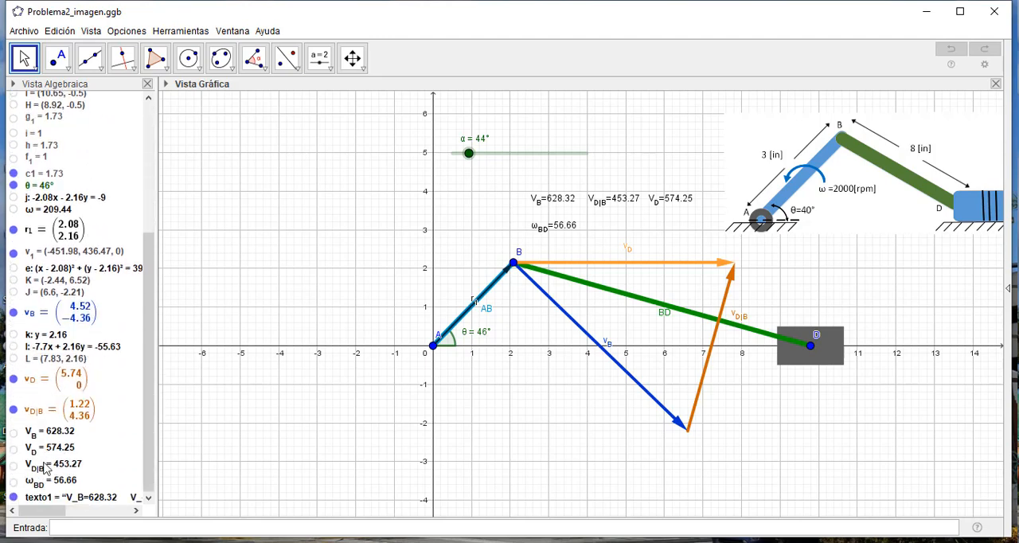
scroll(112, 484, "up", 3)
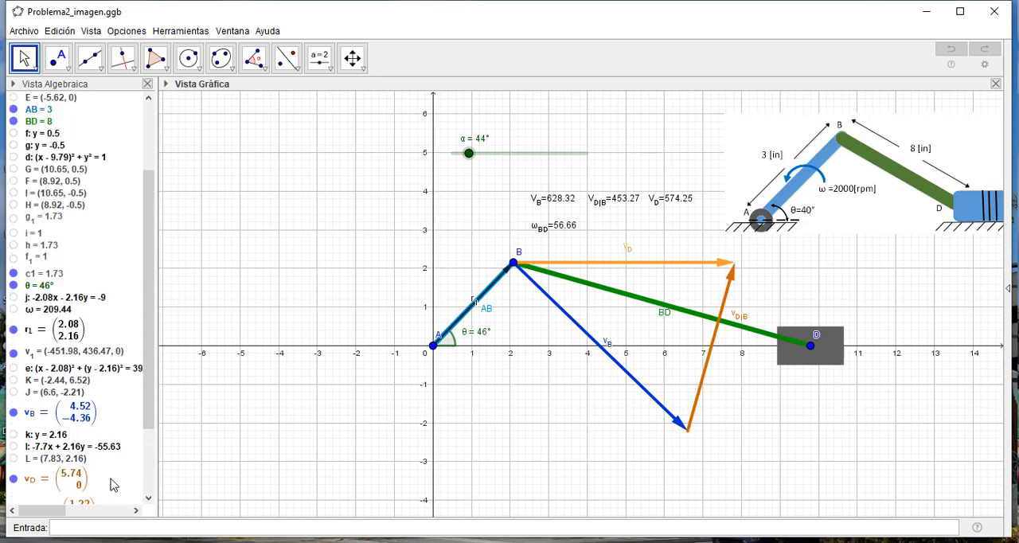
left_click(58, 313)
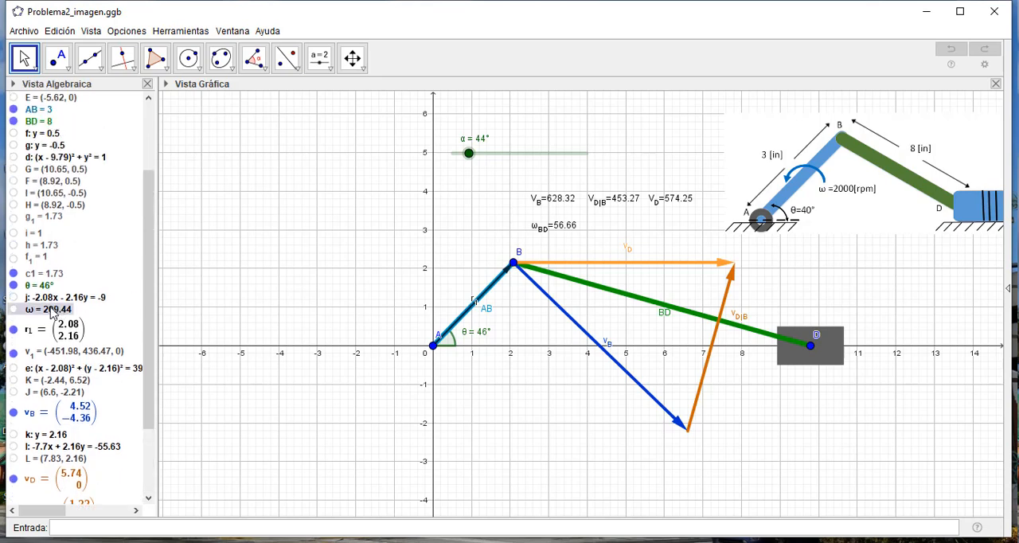
left_click(58, 313)
Step: Back in Adams View, set the rotational speed to 209.44 and apply the motion to JOINT_2 at point A
key("ctrl+a")
left_click(122, 297)
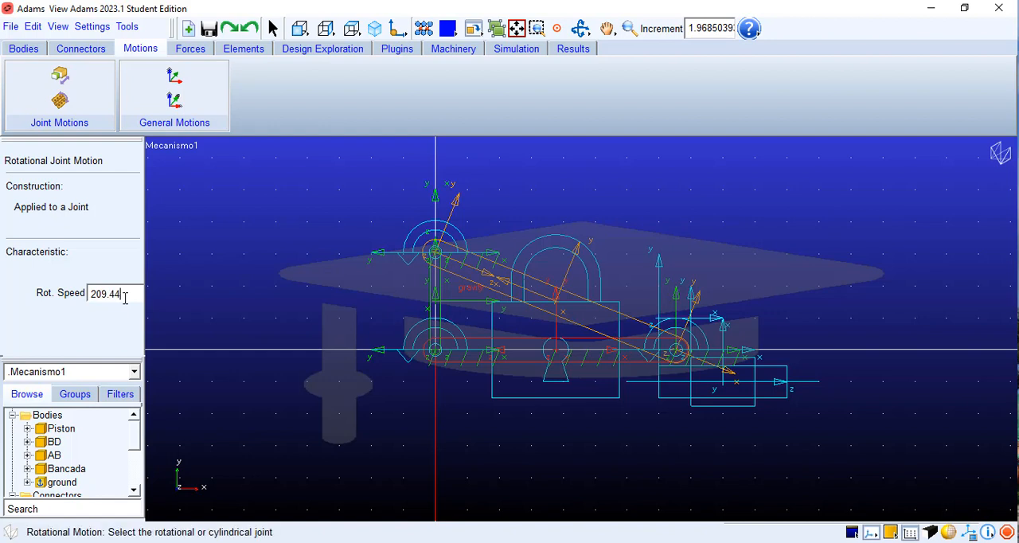
left_click(436, 352)
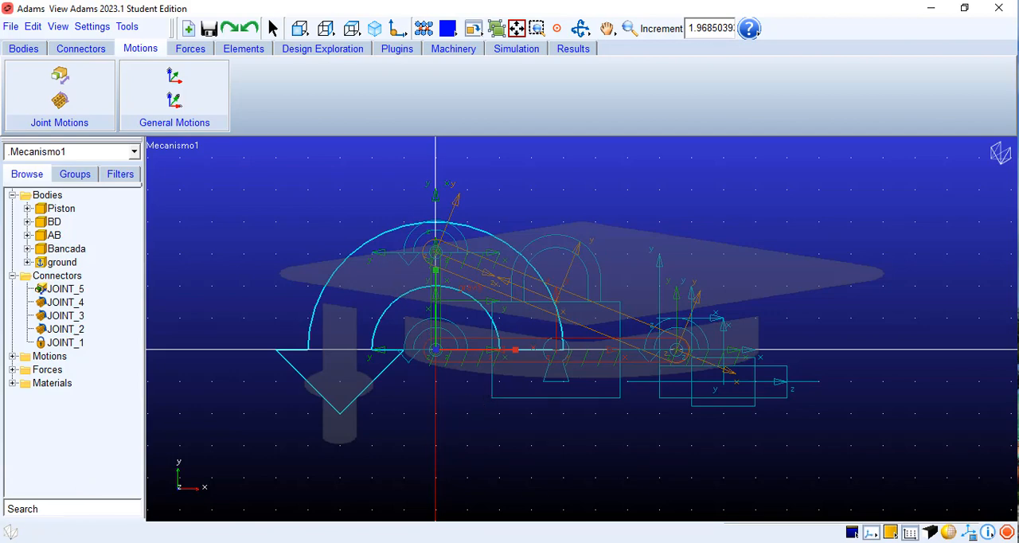
Step: Check the rotation data given in mecanismo2.png, and open the definition of MOTION_1 in Adams View
key("alt+Tab")
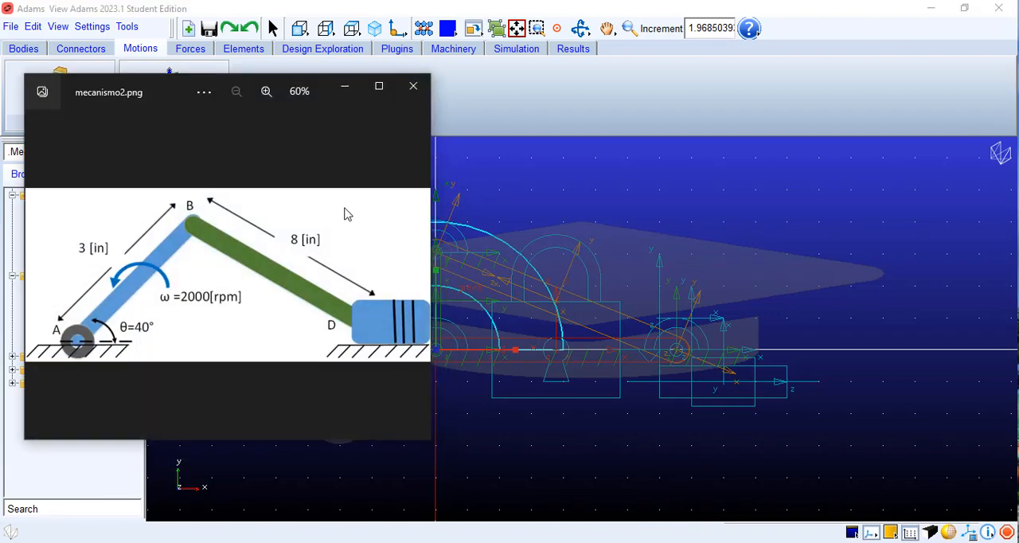
left_click(344, 87)
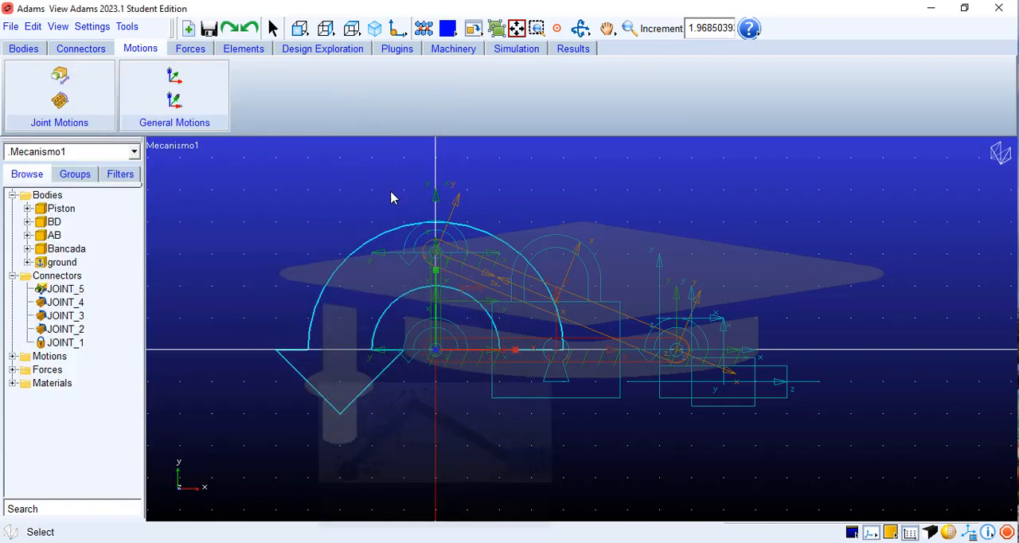
left_click(13, 356)
double_click(70, 370)
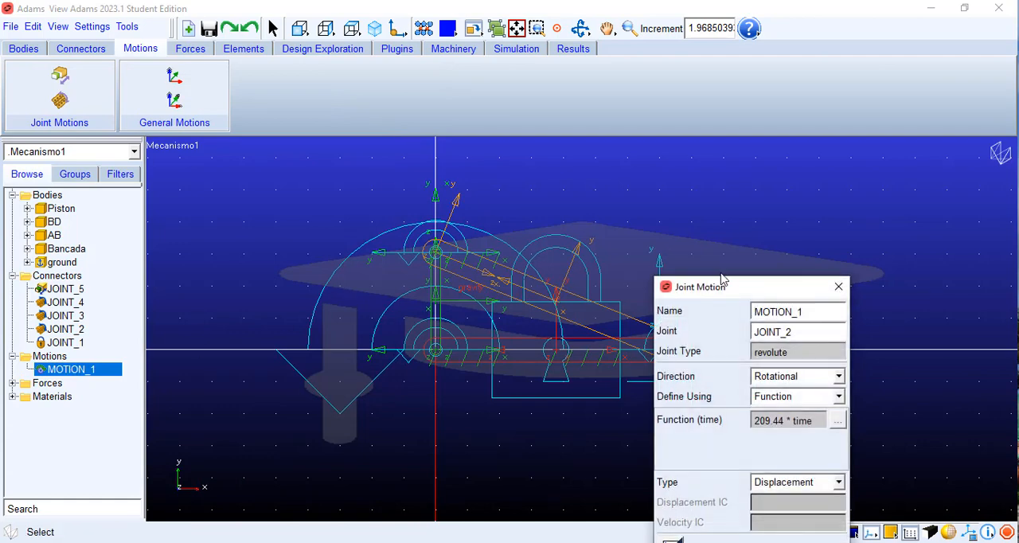
left_click_drag(752, 289, 307, 120)
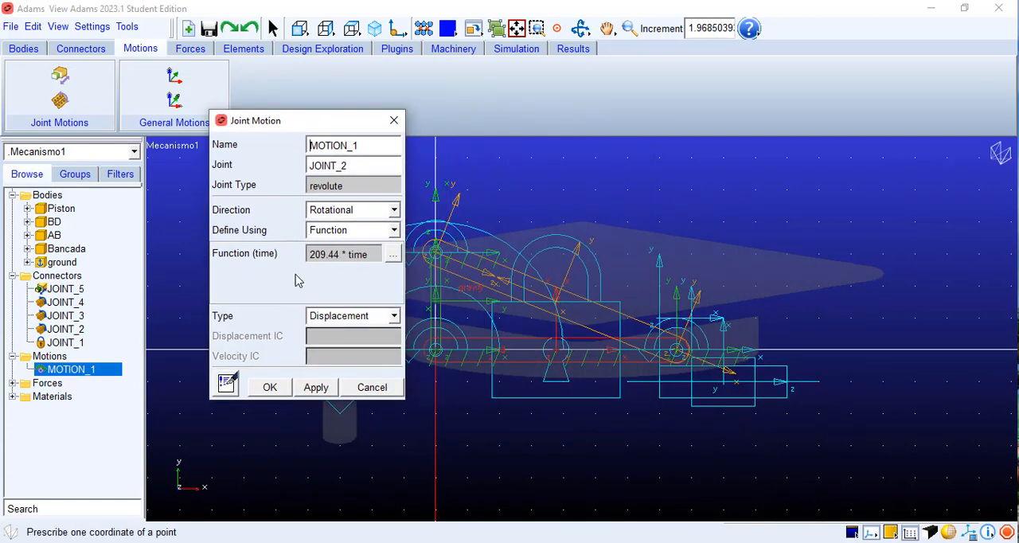
Step: Review the time function of MOTION_1 in the Function Builder, and accept the joint motion definition
left_click(393, 255)
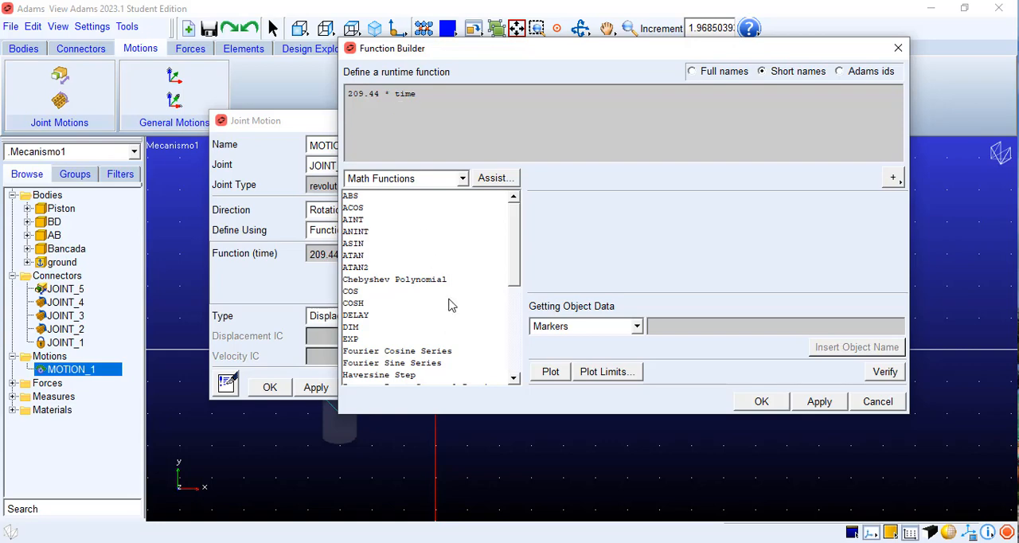
left_click(898, 47)
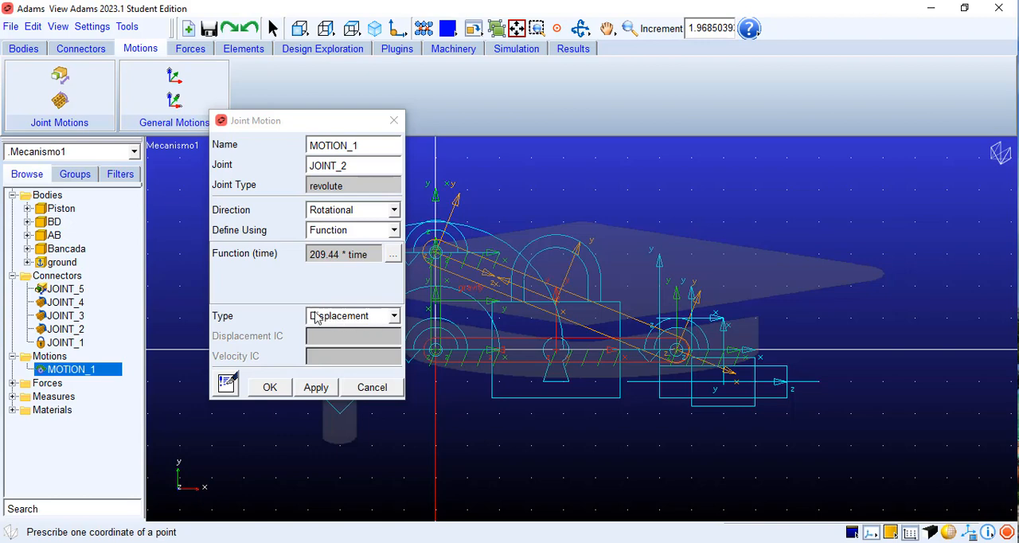
left_click(393, 254)
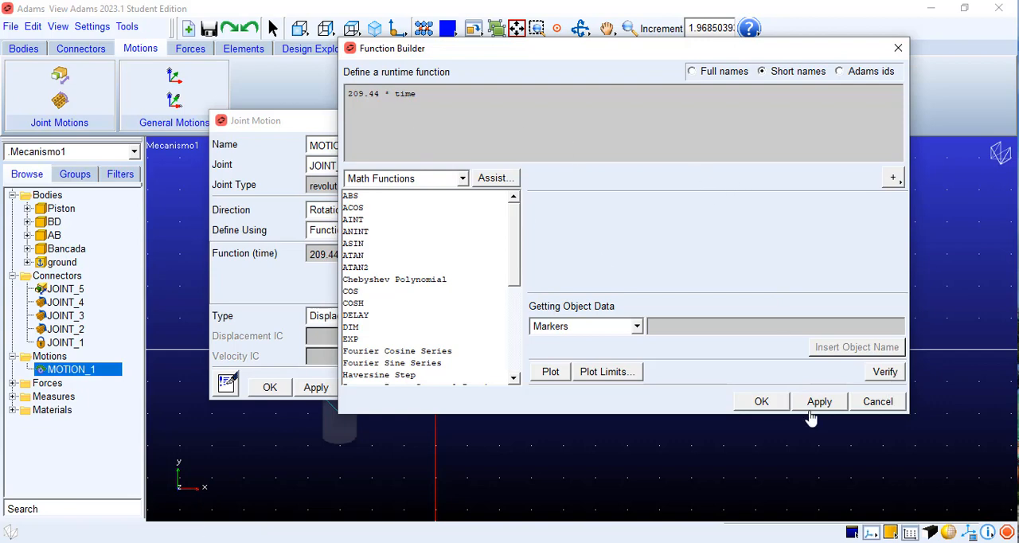
left_click(761, 401)
left_click(269, 387)
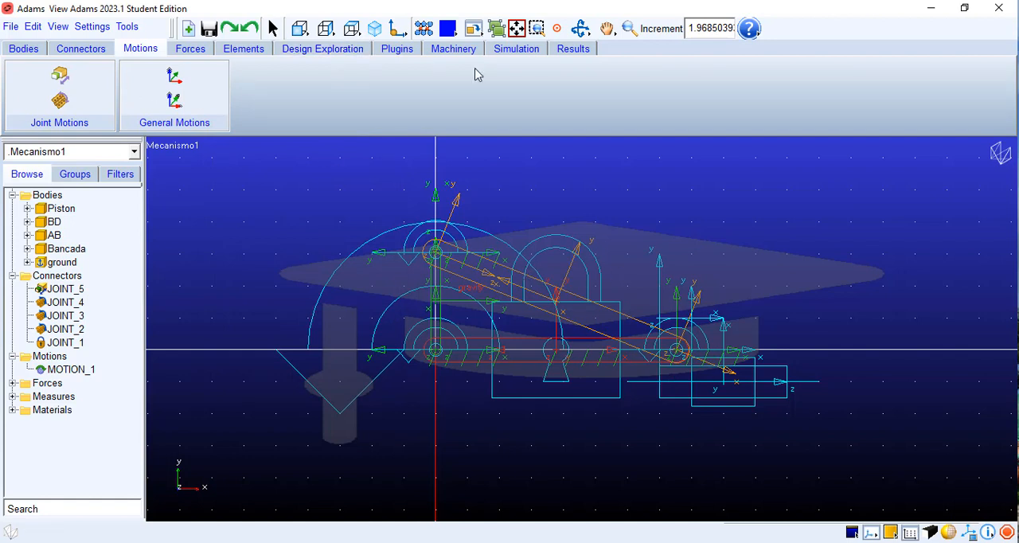
Step: Start an interactive simulation and run it with an end time of 5.0 and 50 steps
left_click(517, 49)
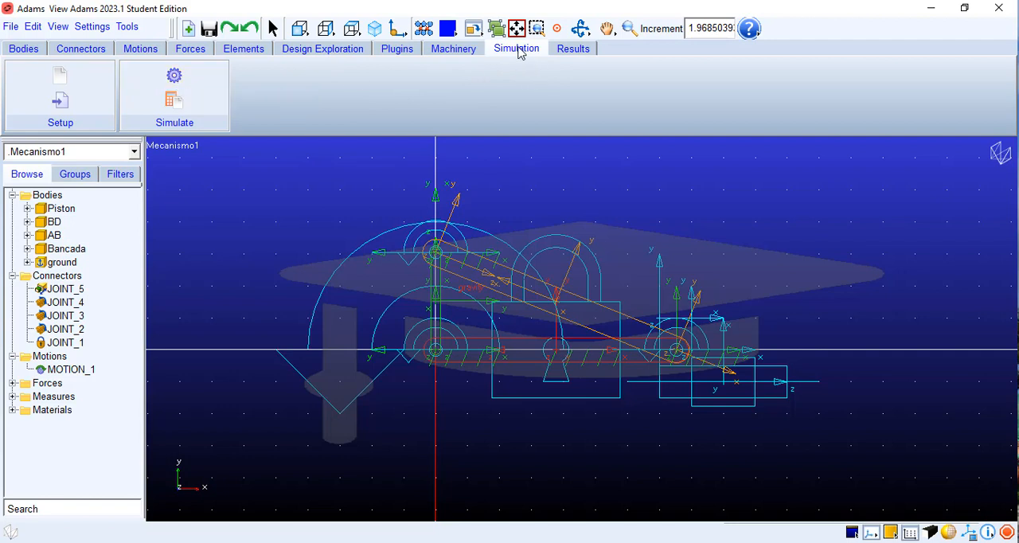
left_click(180, 83)
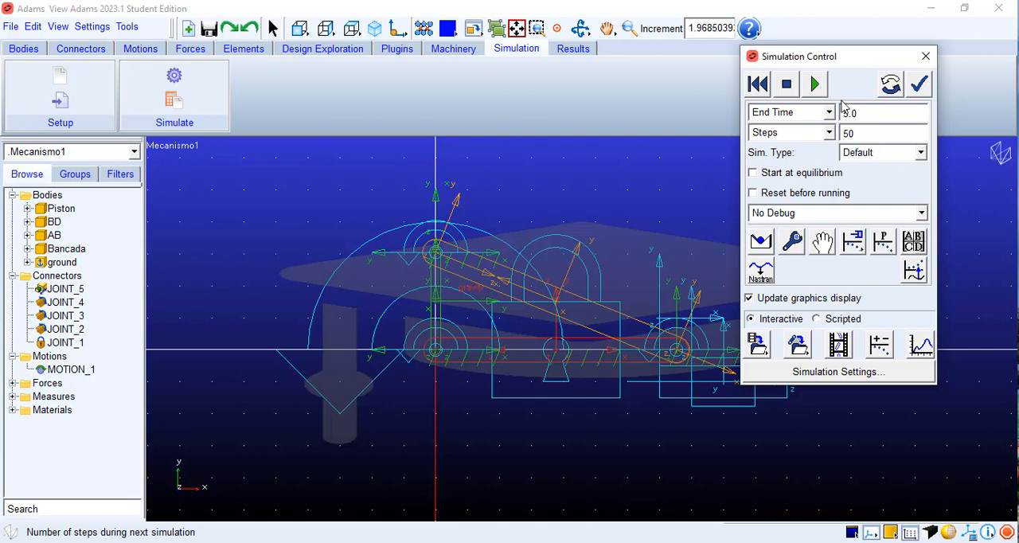
left_click_drag(859, 57, 901, 54)
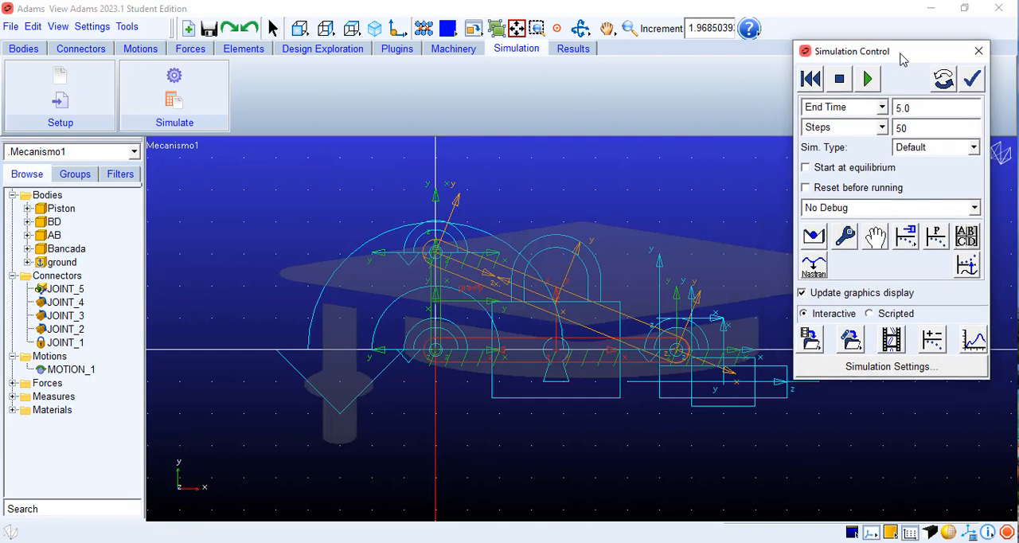
left_click(870, 80)
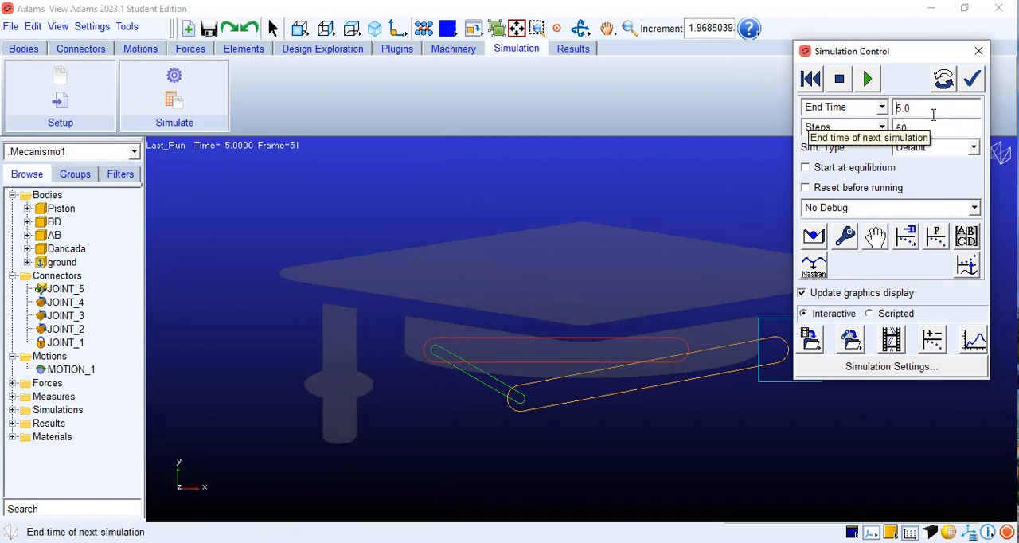
Step: Set the simulation end time to 15.0, reset the mechanism, and run it again
type("1")
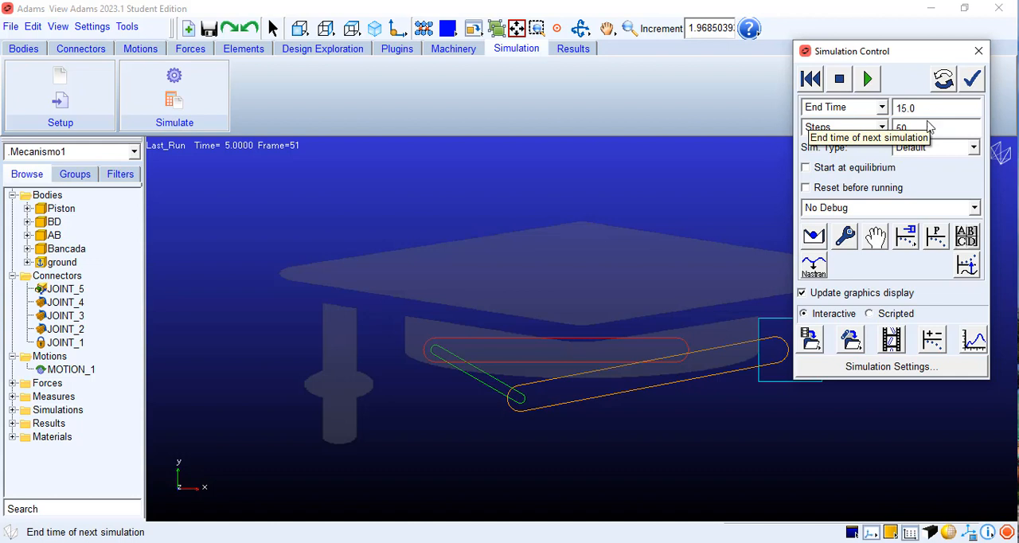
left_click(819, 82)
left_click(866, 82)
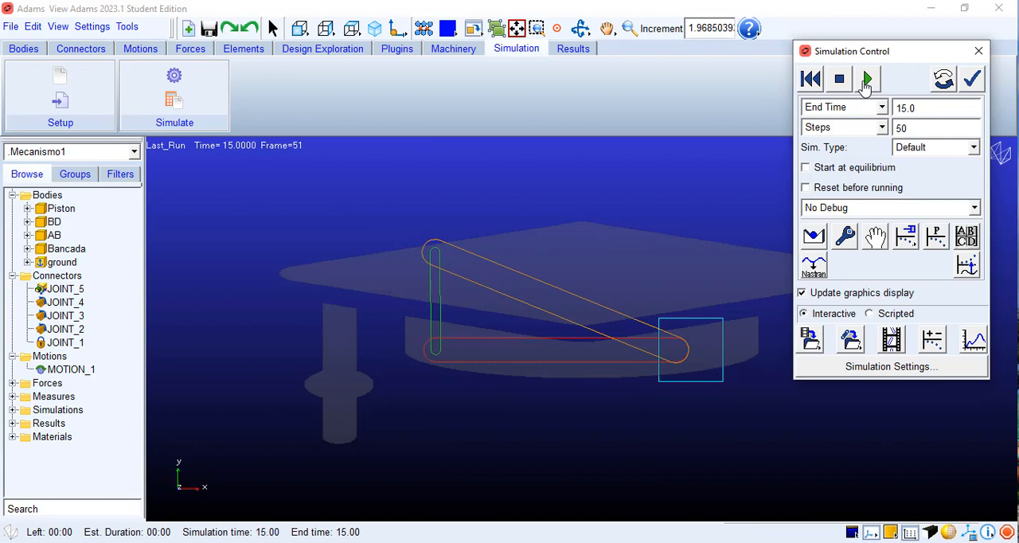
Step: Set the simulation to 500 steps and rerun it from the initial configuration with the end time of 15.0
left_click(812, 82)
left_click(866, 79)
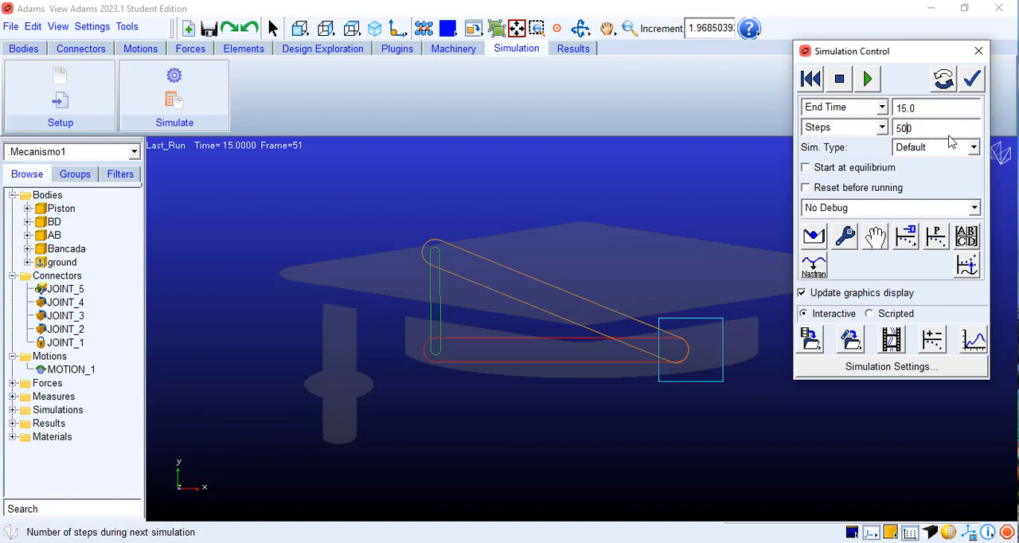
left_click(813, 82)
left_click(862, 81)
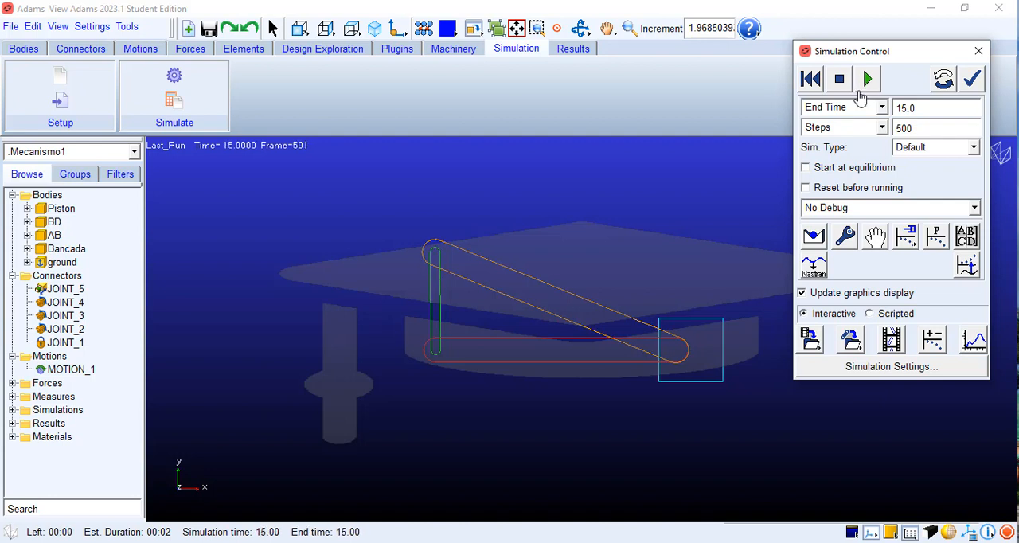
Step: Reduce the simulation end time to 5.0 and rerun it from the start with 500 steps
key("BackSpace")
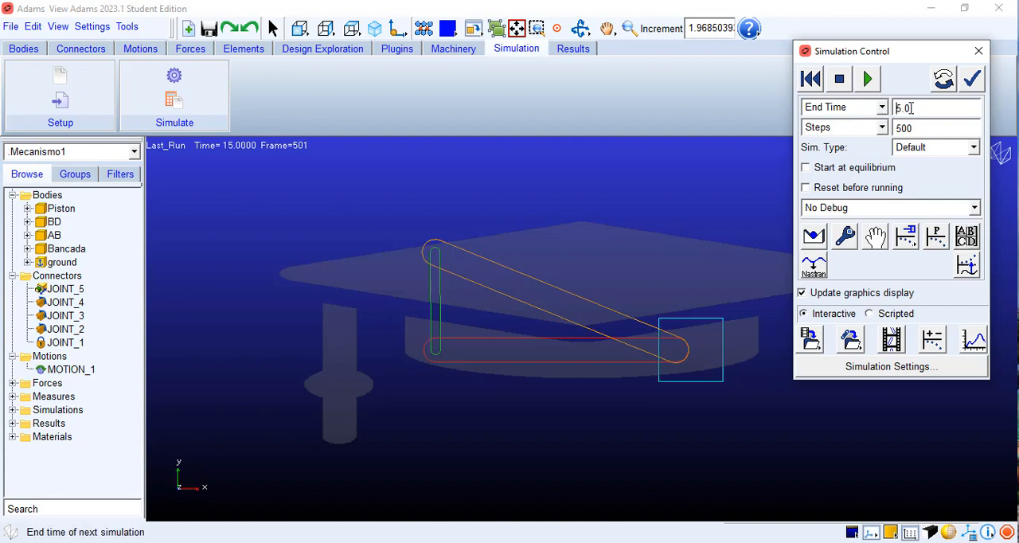
left_click(806, 81)
left_click(869, 80)
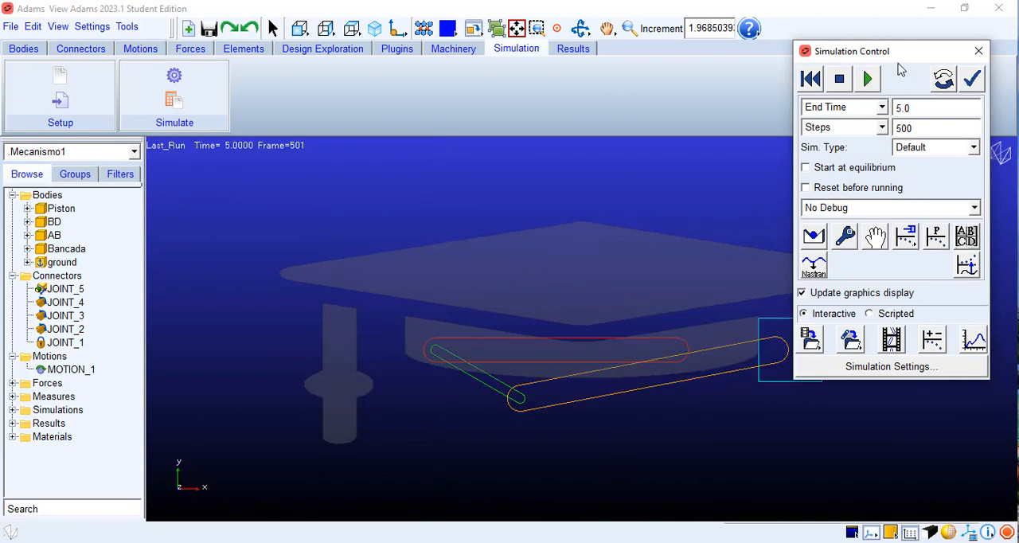
Step: Increase the number of steps to 5000, rerun the simulation from the start, and stop it partway
left_click_drag(903, 58, 891, 38)
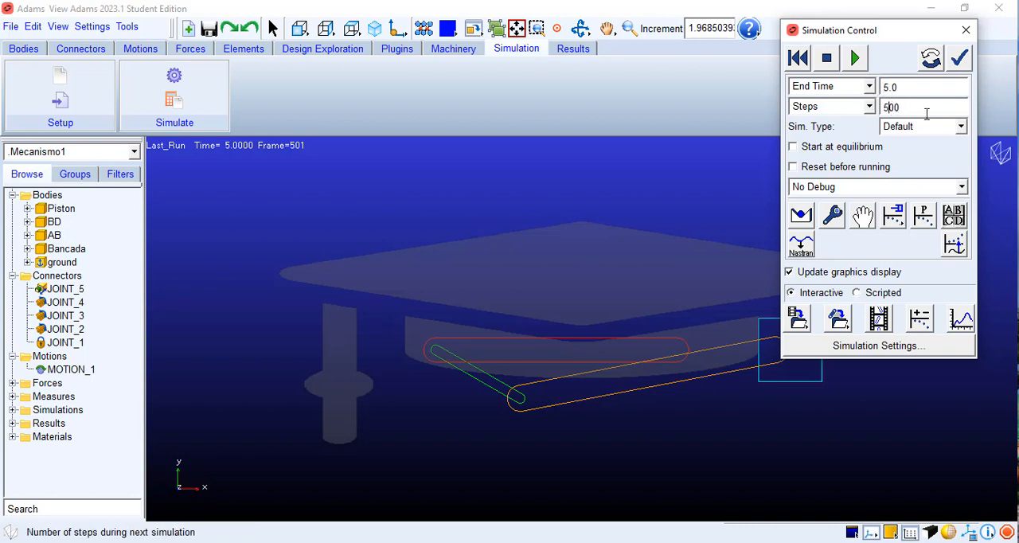
type("0")
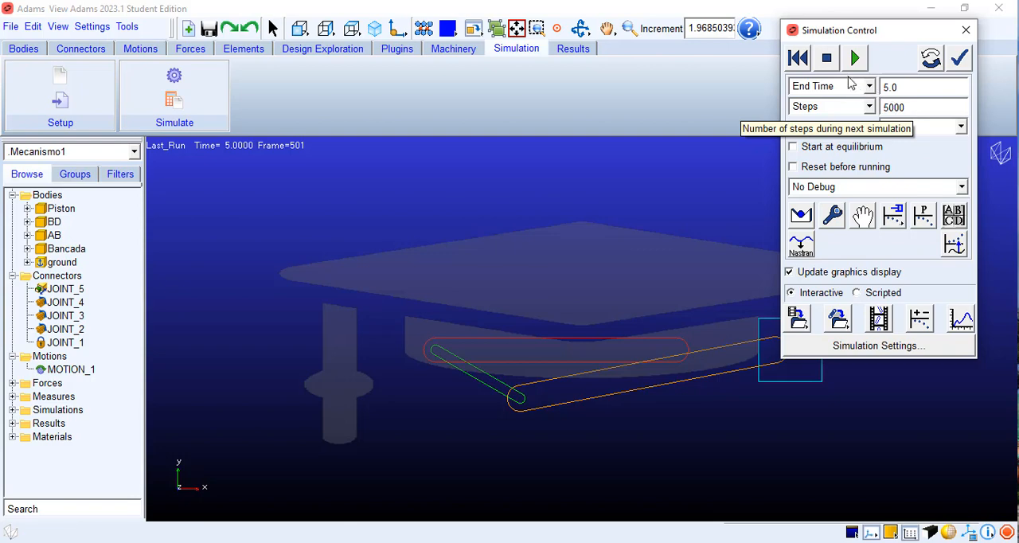
left_click(798, 58)
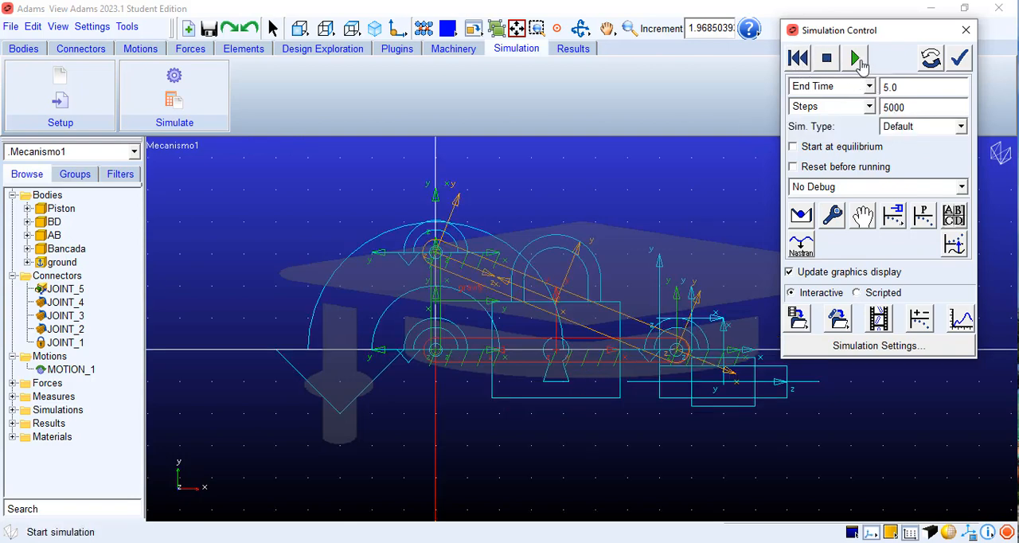
left_click(856, 58)
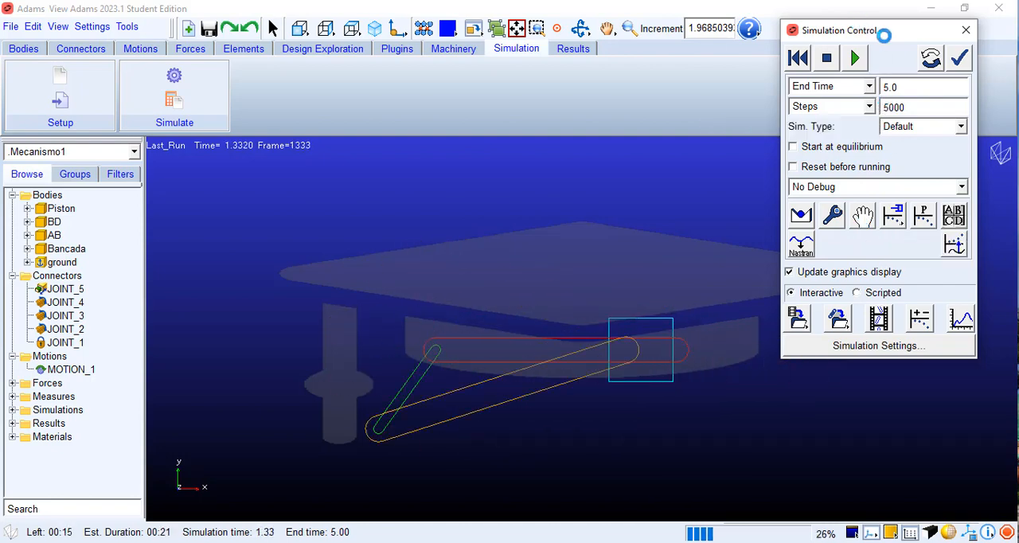
left_click_drag(884, 36, 914, 32)
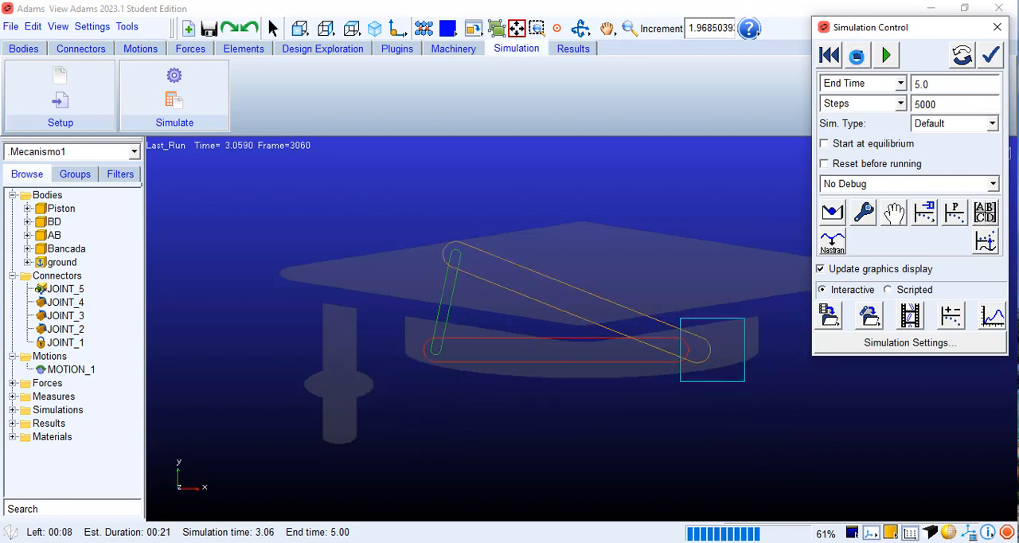
left_click(857, 55)
Step: Try the simulation from the start with an end time of 50.0, stopping and resetting it after a few seconds
left_click(828, 55)
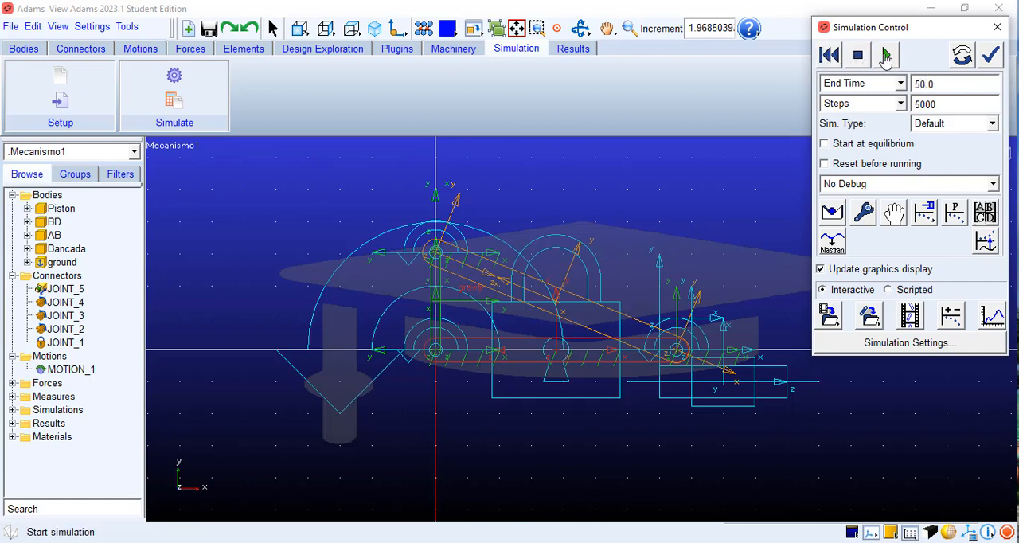
left_click(885, 56)
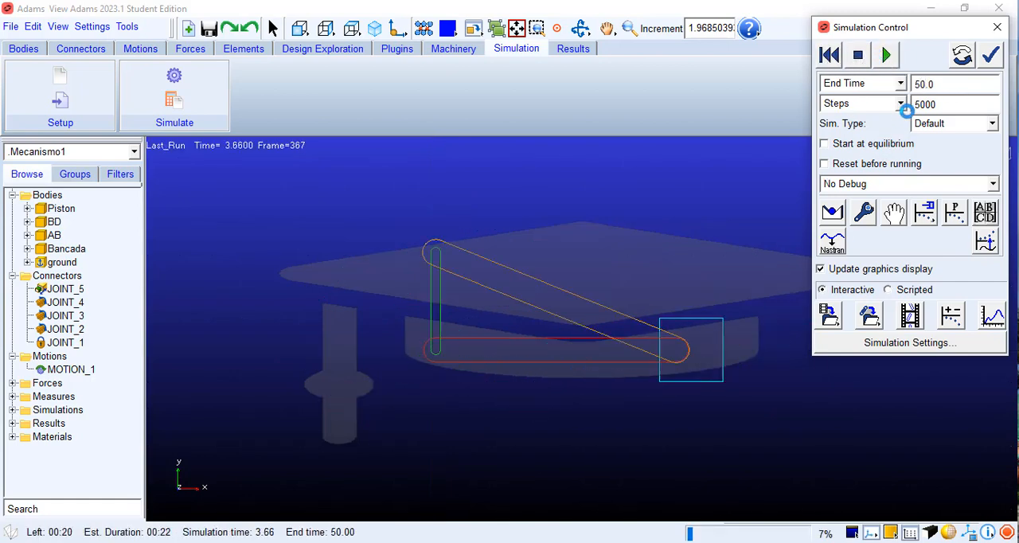
left_click(857, 55)
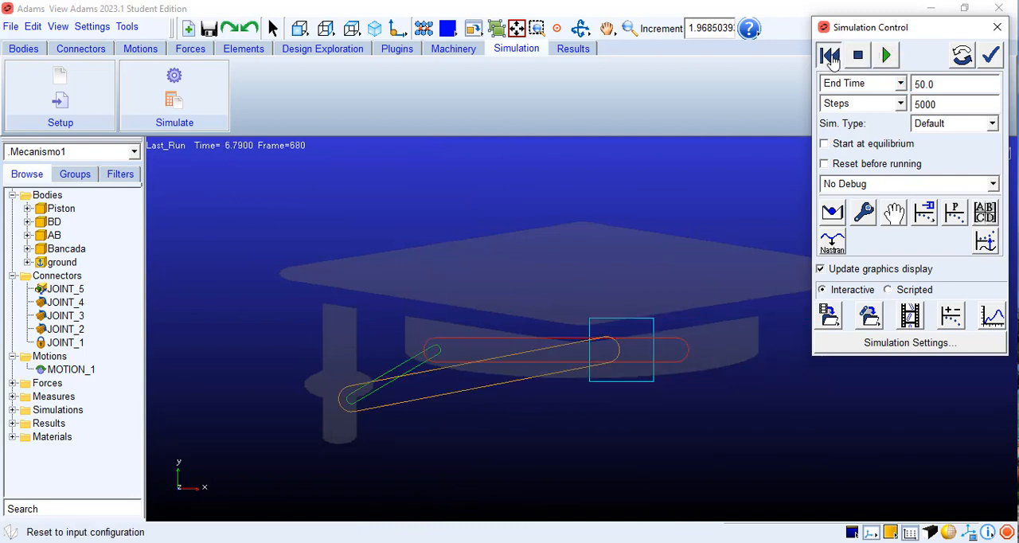
left_click(830, 57)
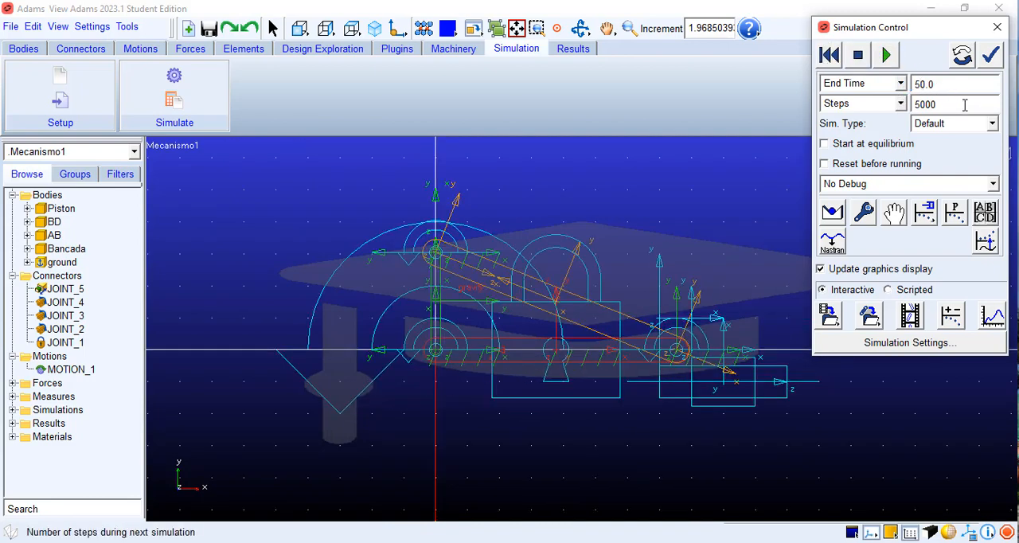
Step: Set the end time to 5.0, try the simulation with 50000 steps, and rerun it in full with 5000 steps
left_click(921, 109)
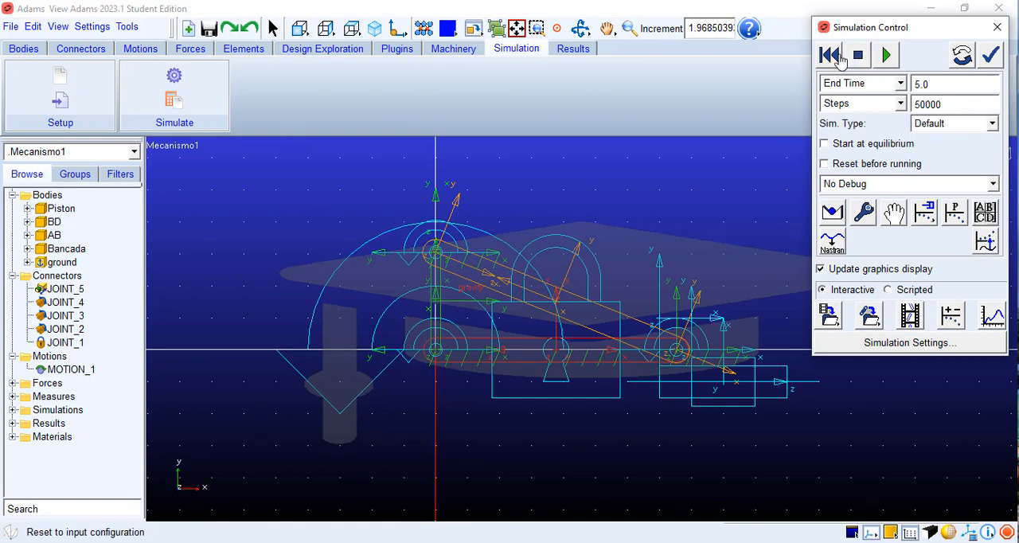
left_click(886, 57)
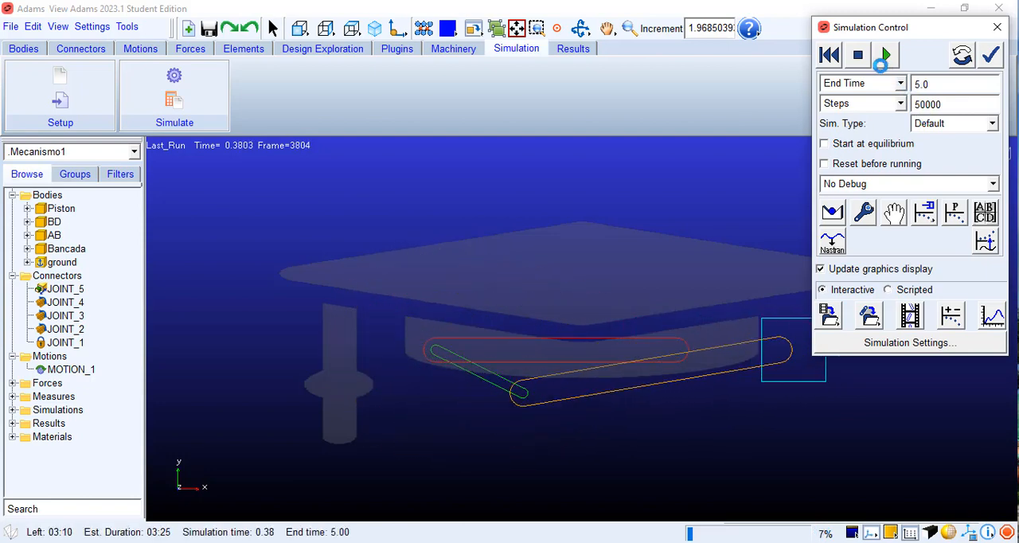
left_click(828, 62)
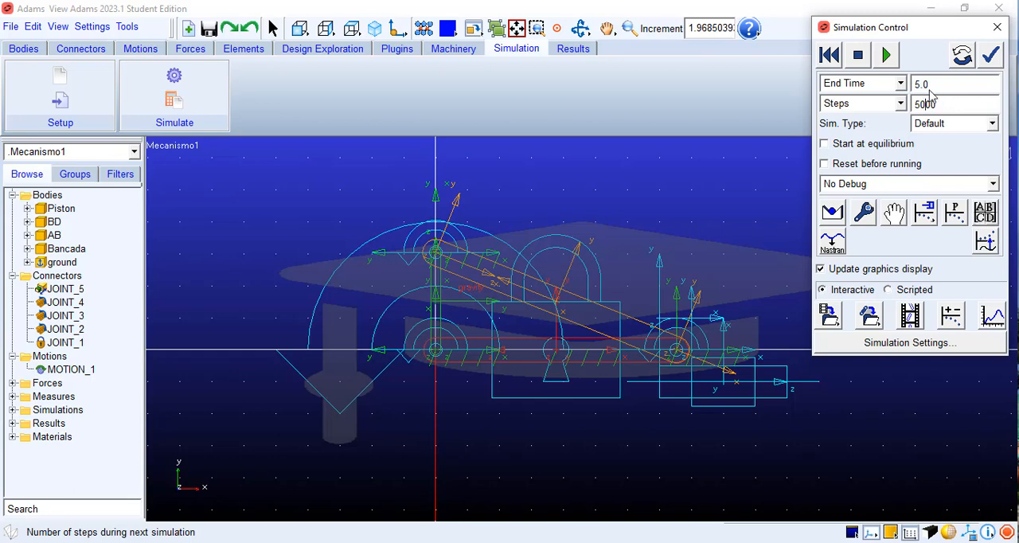
left_click(885, 55)
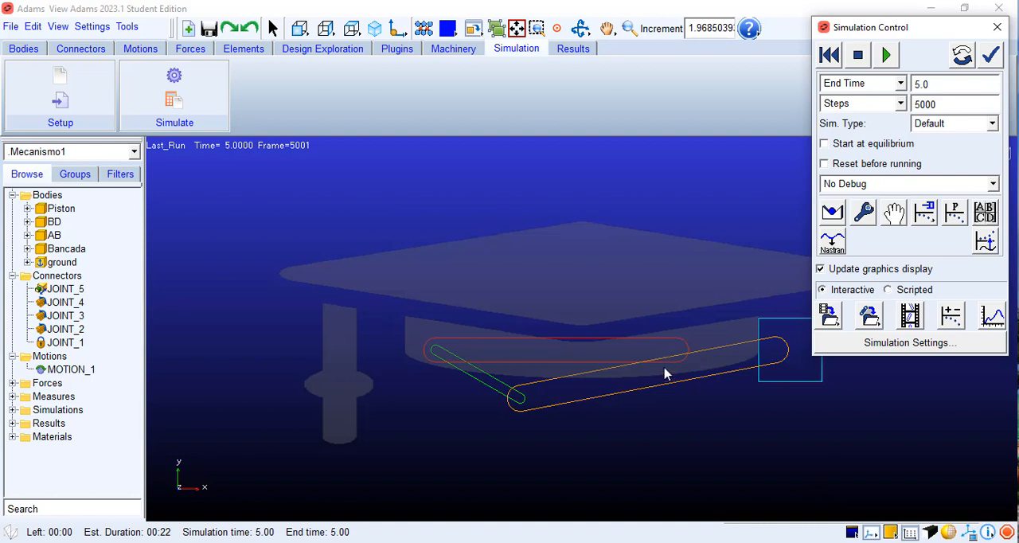
Step: Open the simulation results in Adams PostProcessor and maximize its window
left_click(993, 320)
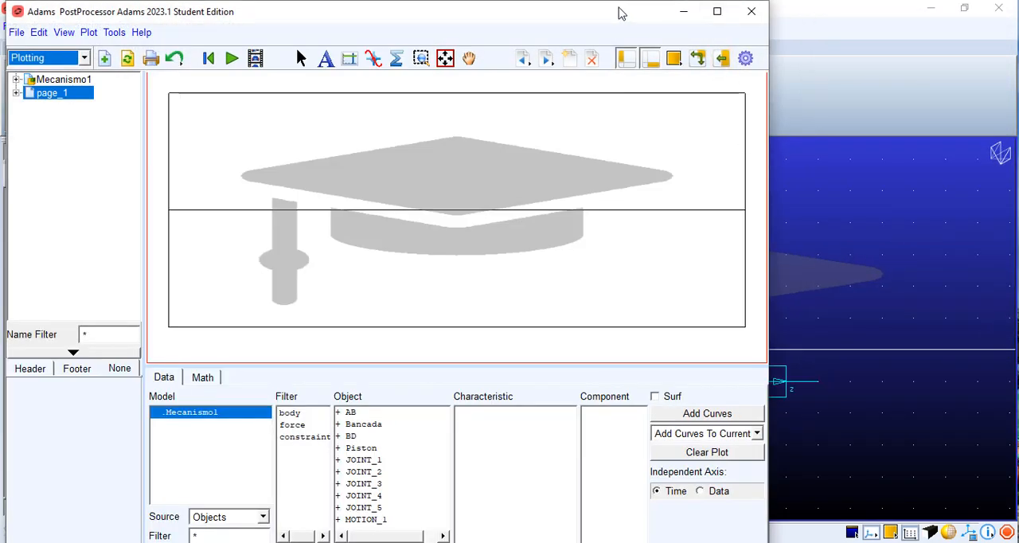
left_click_drag(621, 12, 693, 16)
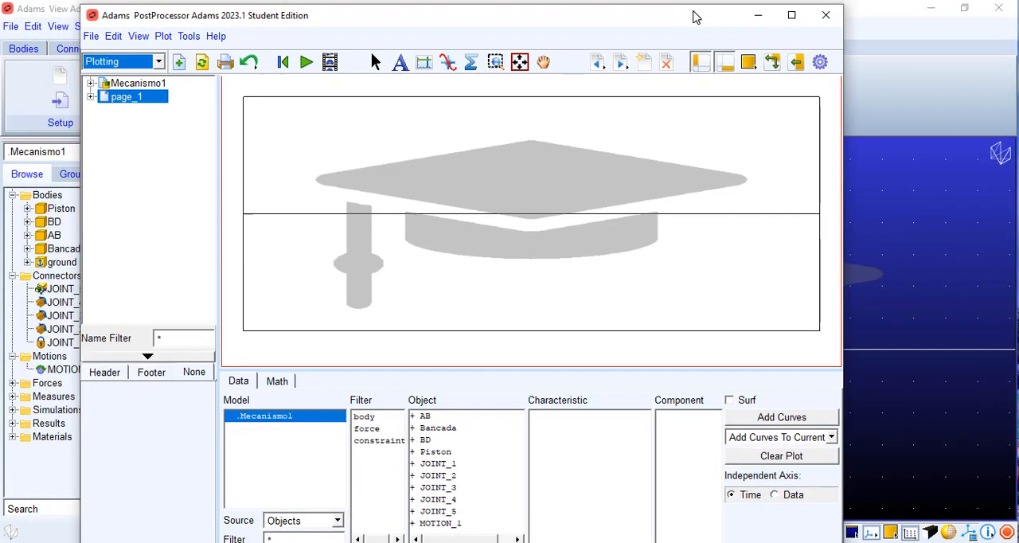
left_click(801, 24)
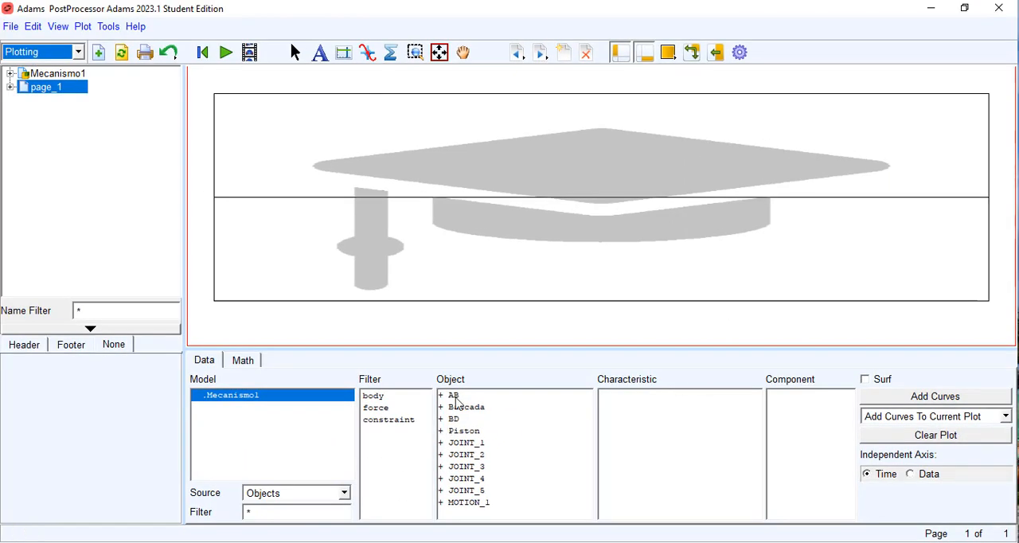
Step: Compare the data offered by the Result Sets and Objects sources, ending with Objects as the source
left_click(335, 497)
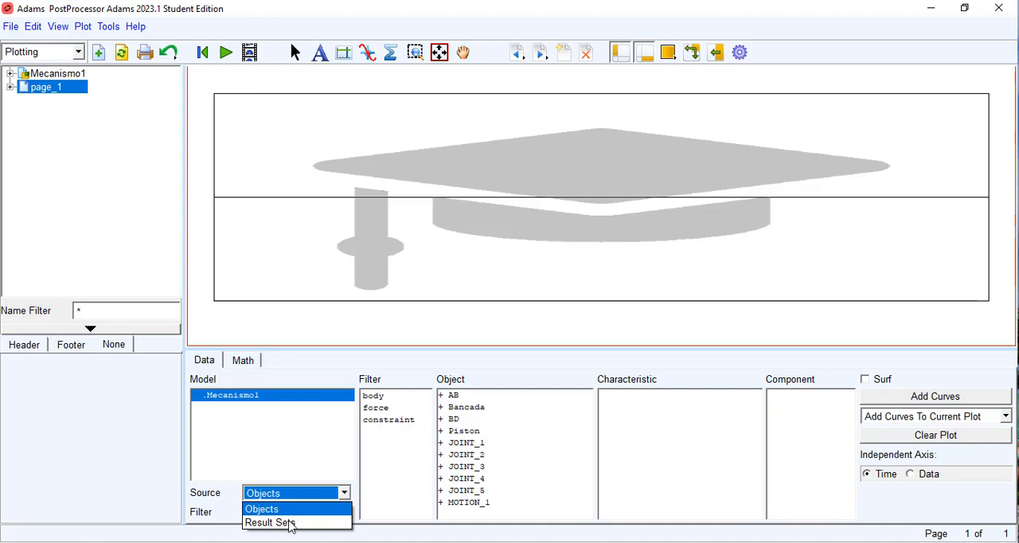
left_click(289, 521)
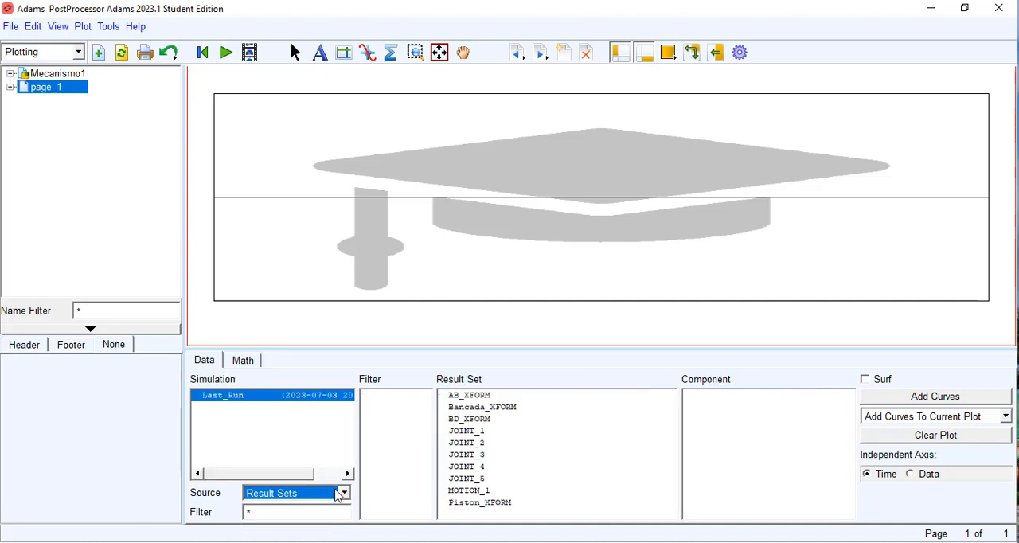
left_click(342, 495)
left_click(283, 508)
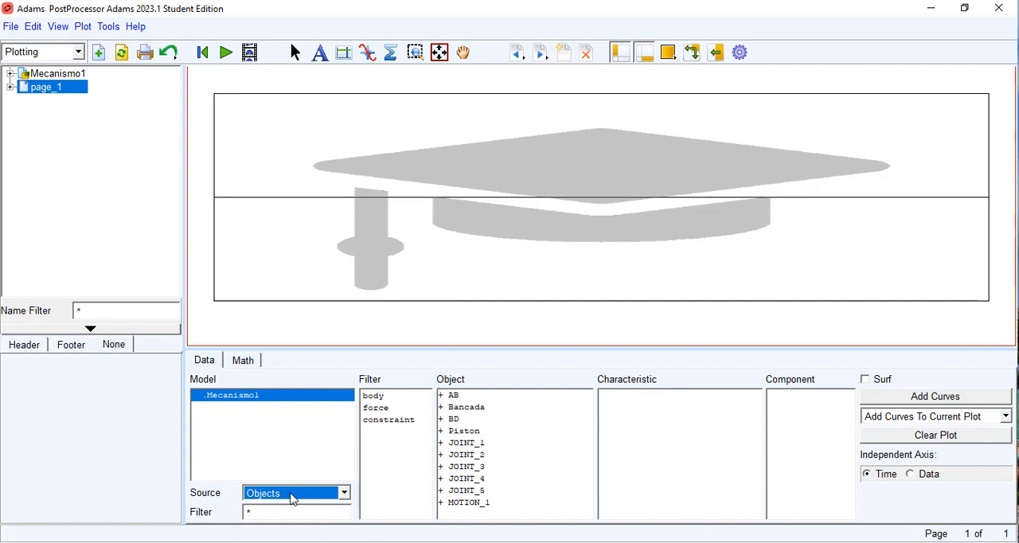
left_click(302, 471)
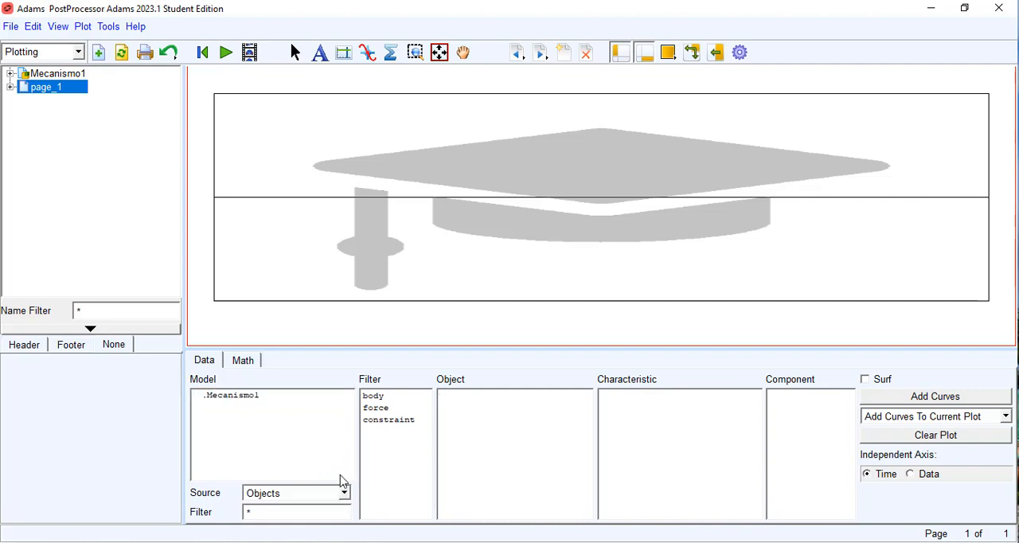
left_click(344, 494)
left_click(297, 505)
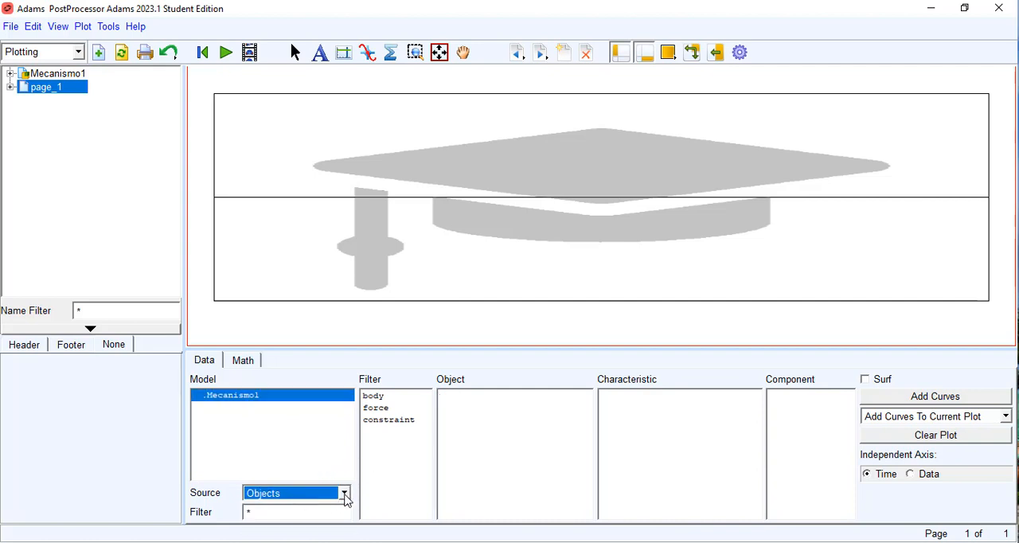
left_click(345, 494)
left_click(304, 522)
left_click(343, 494)
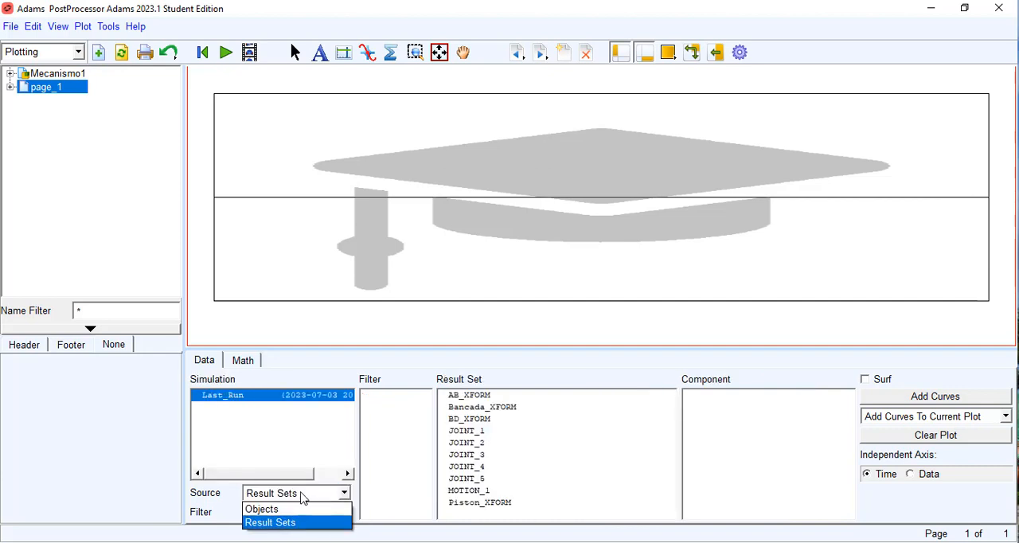
left_click(275, 508)
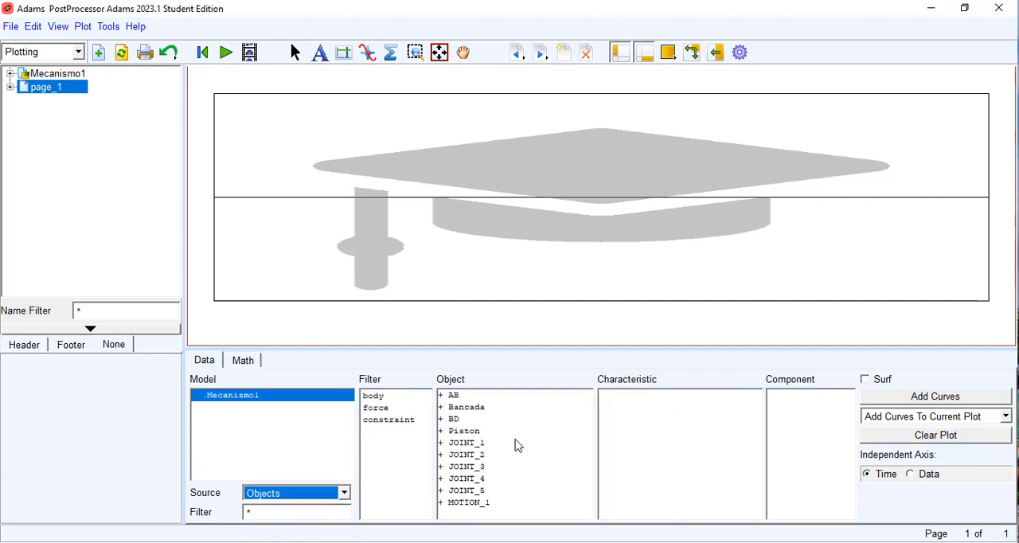
Step: Plot the Z component of AB's CM_Angular_Velocity and check it against the crank speed in mecanismo2.png
left_click(453, 395)
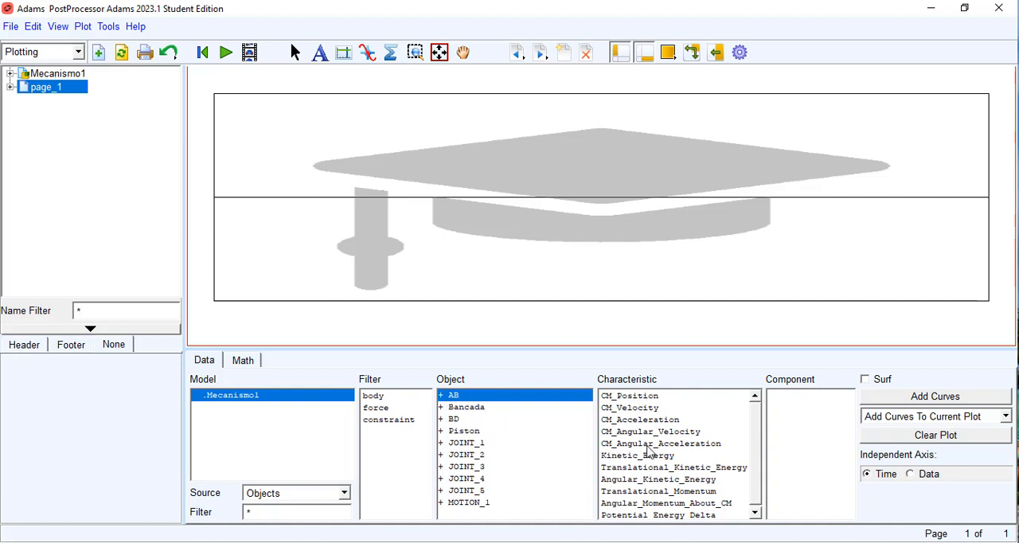
left_click(651, 431)
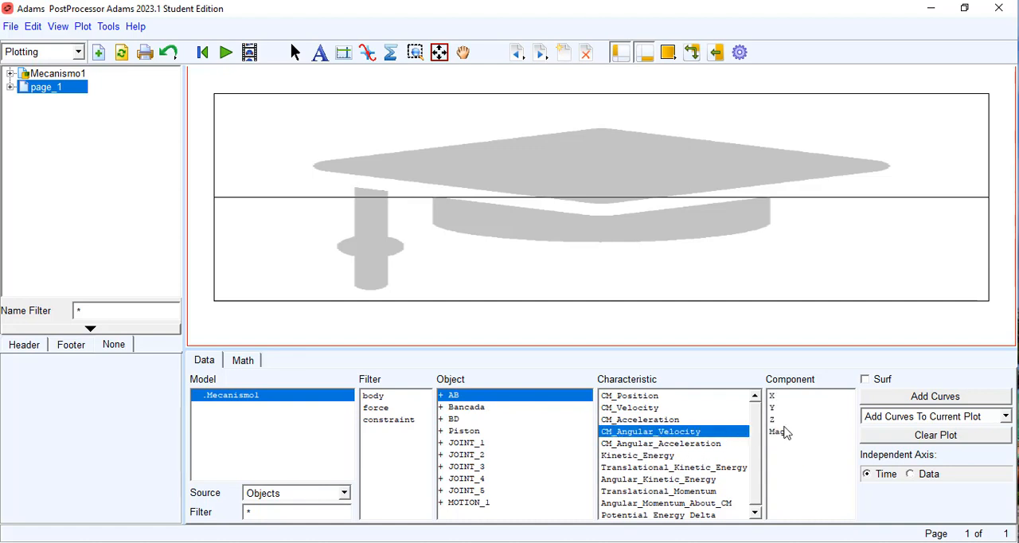
left_click(771, 419)
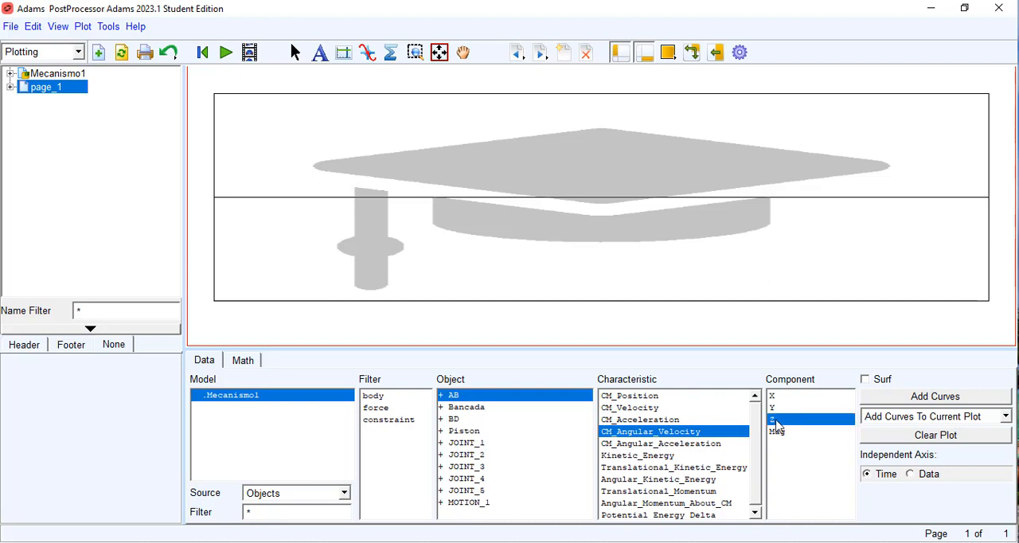
left_click(912, 400)
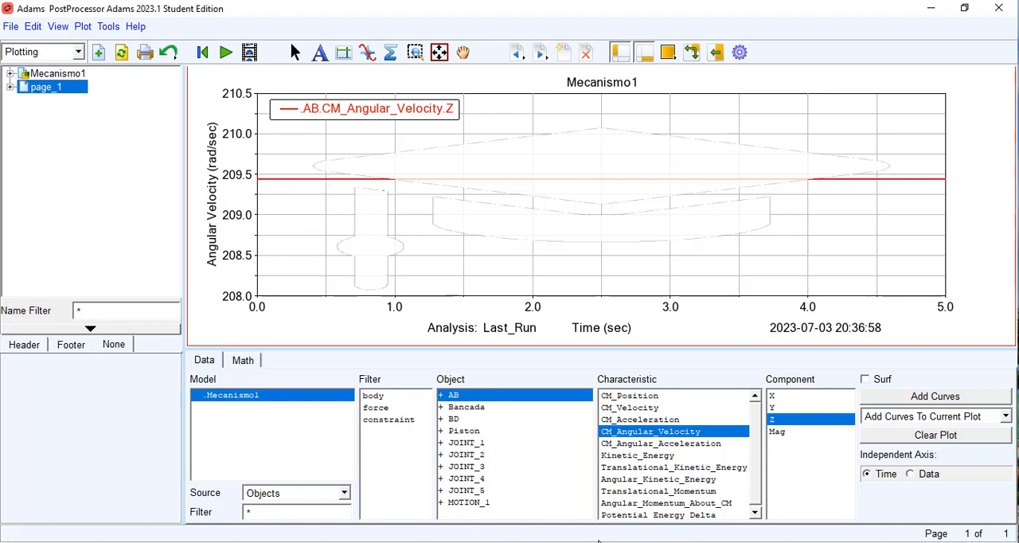
key("alt+Tab")
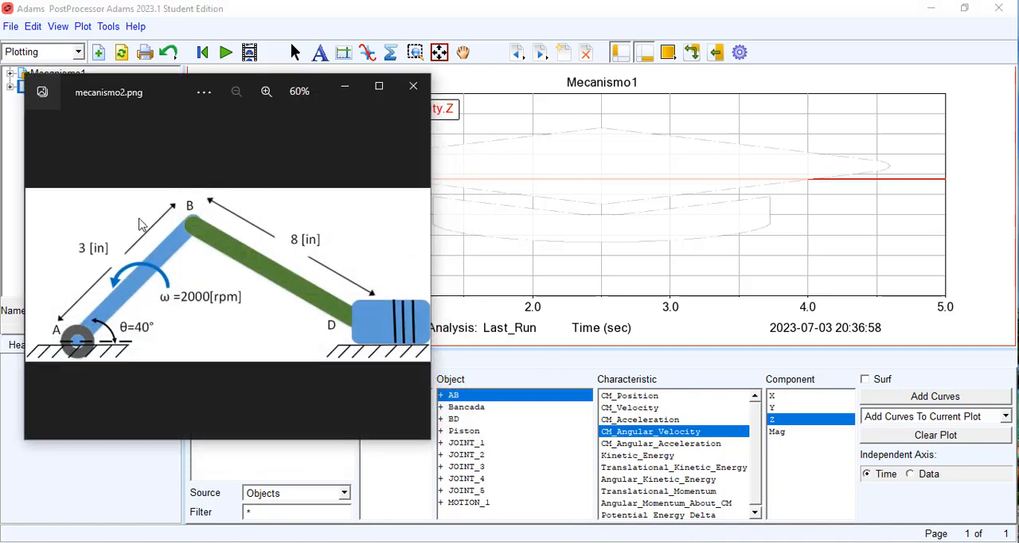
left_click(344, 86)
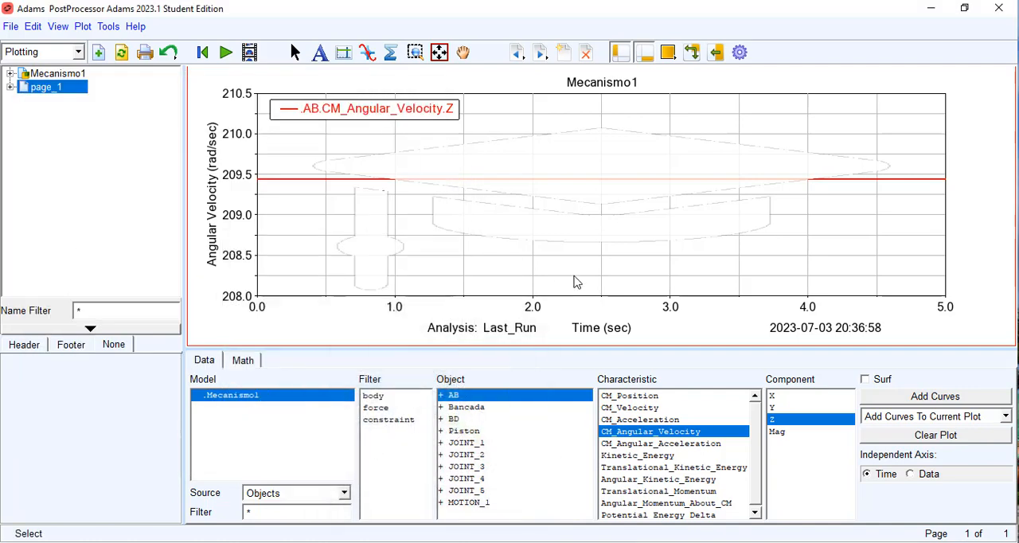
Step: Add the Z component of BD's CM_Angular_Velocity to the plot, inspect about the first 0.45 s, and restore the full range
left_click(453, 419)
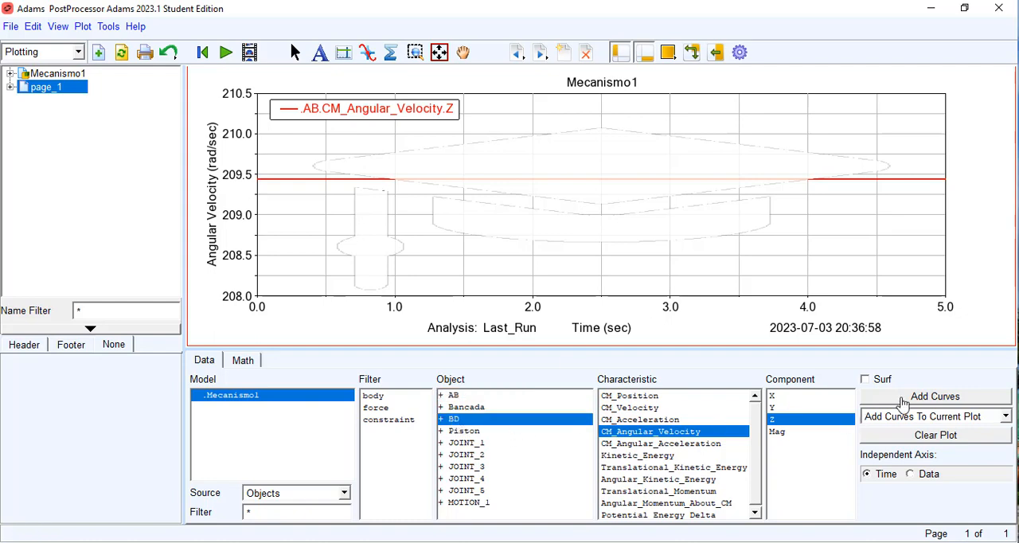
left_click(903, 398)
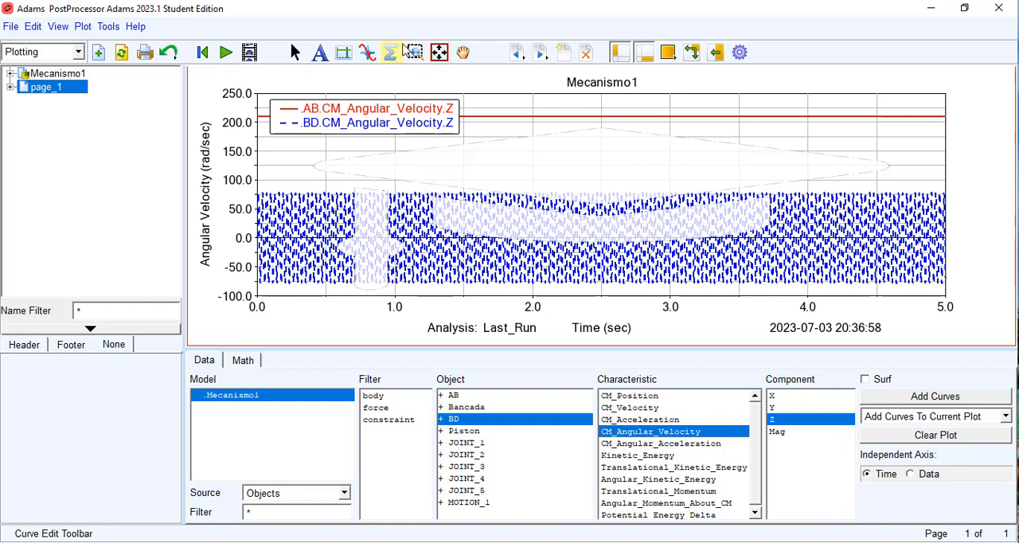
left_click(414, 51)
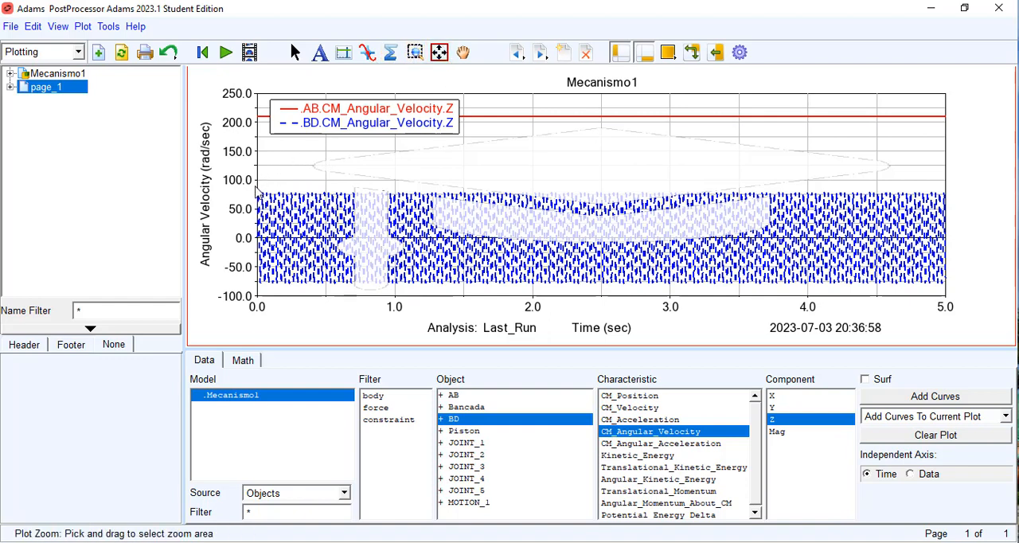
left_click_drag(257, 182, 317, 292)
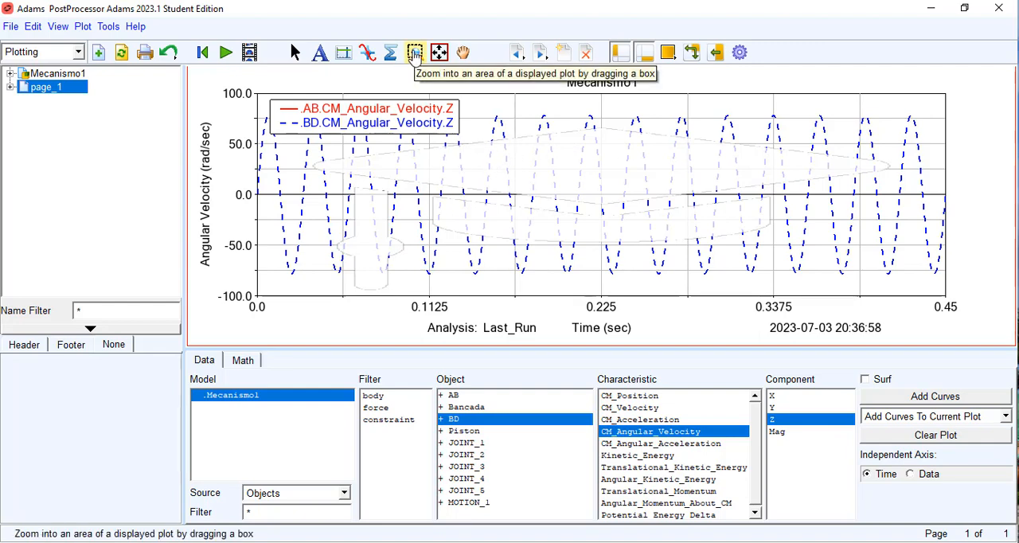
left_click(466, 177)
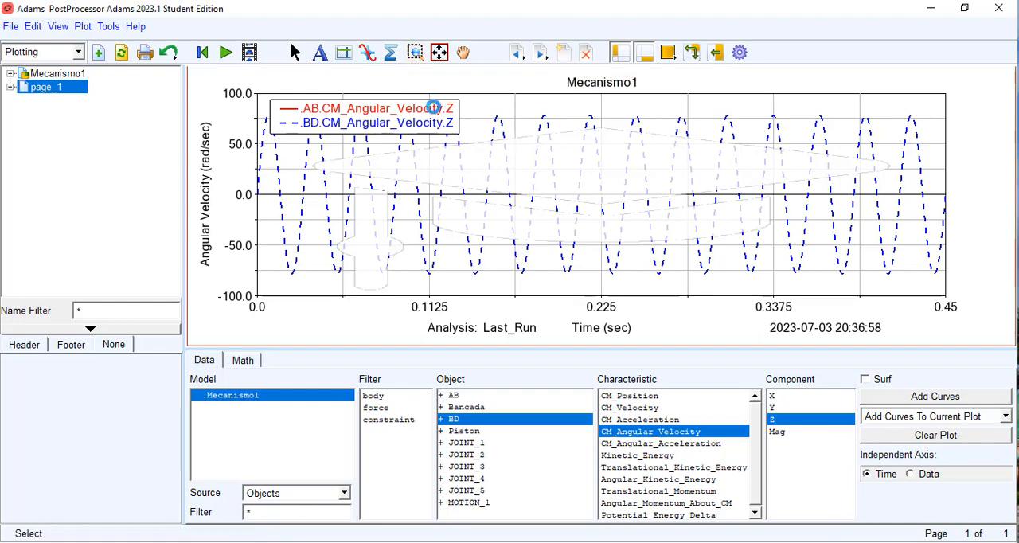
left_click(416, 55)
left_click_drag(401, 171, 402, 188)
left_click(439, 52)
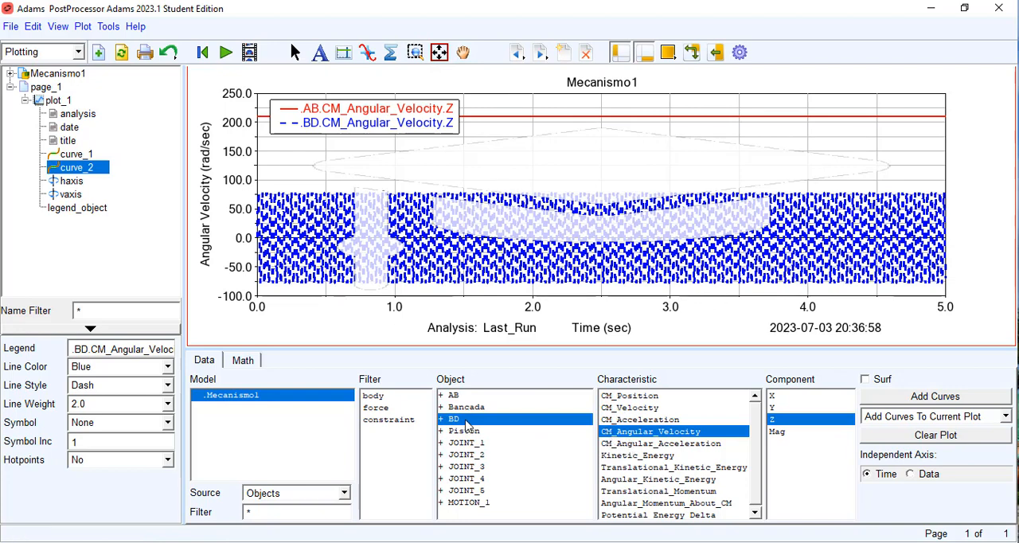
Step: Add the X component of the Piston's CM_Velocity to the current plot
left_click(464, 432)
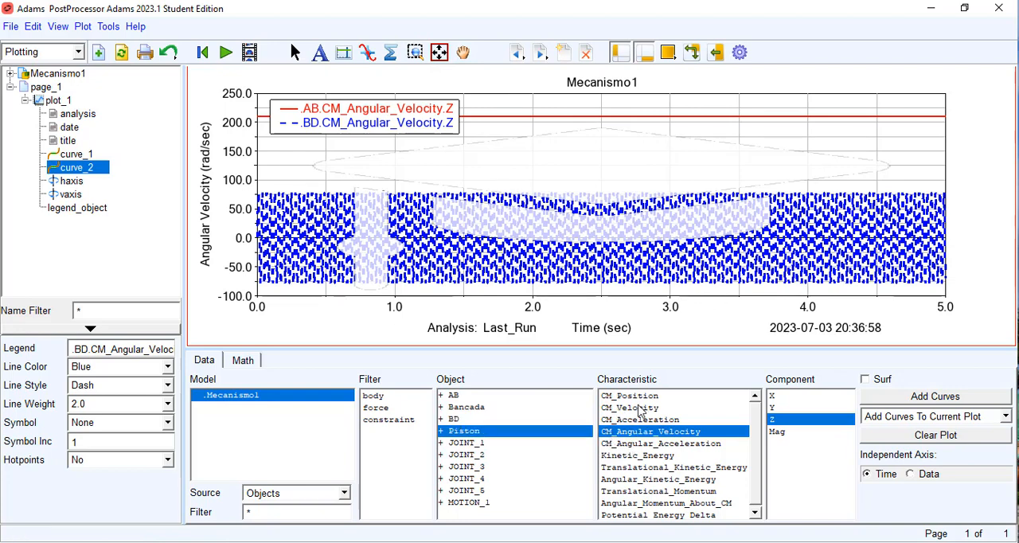
left_click(639, 409)
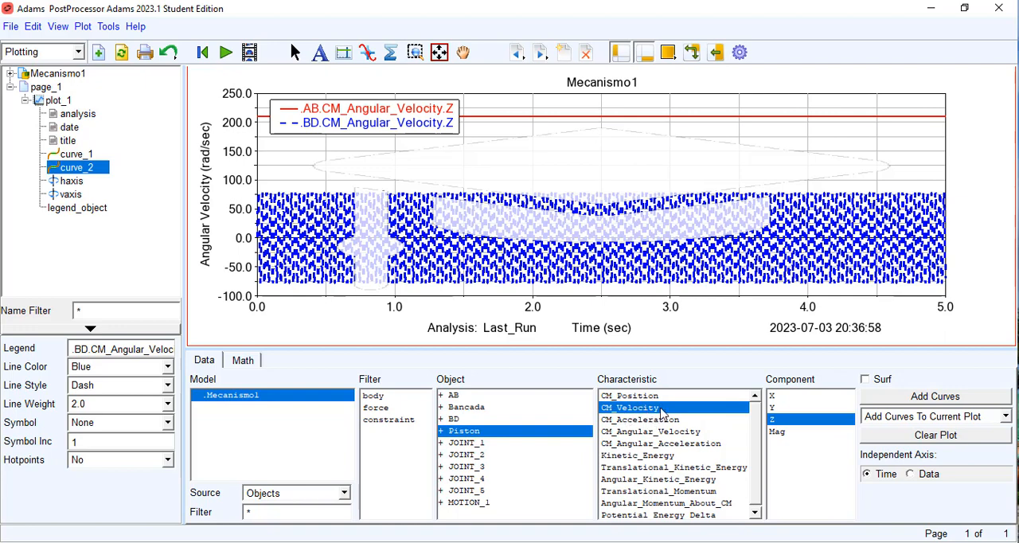
left_click(774, 395)
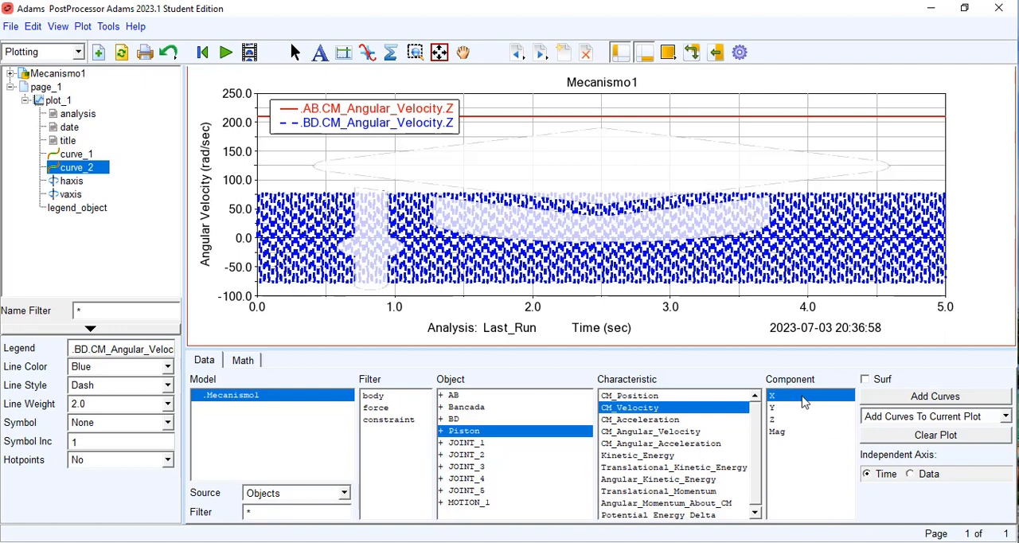
left_click(944, 398)
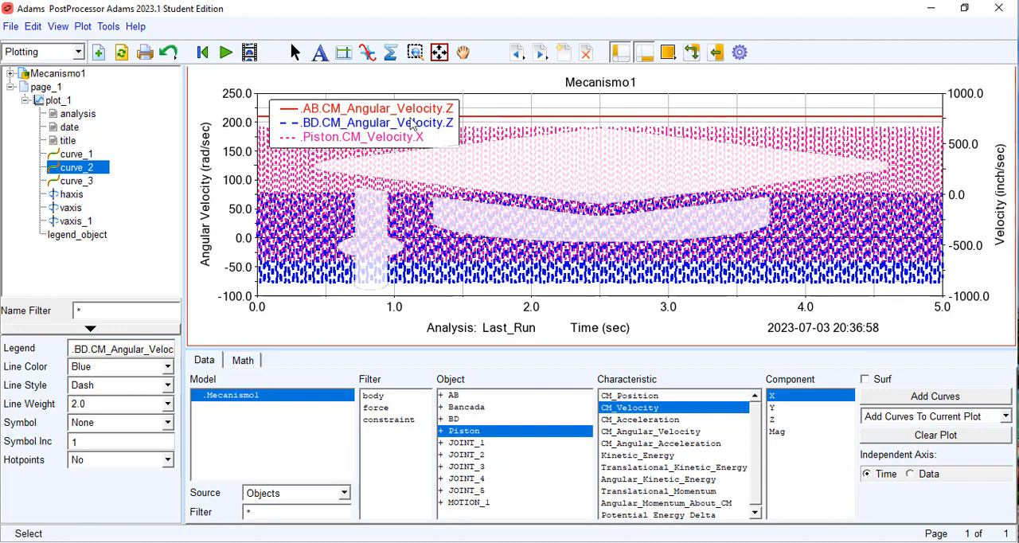
Step: Move the plot legend from its upper-left placement to the lower-right part of the graph
left_click(294, 52)
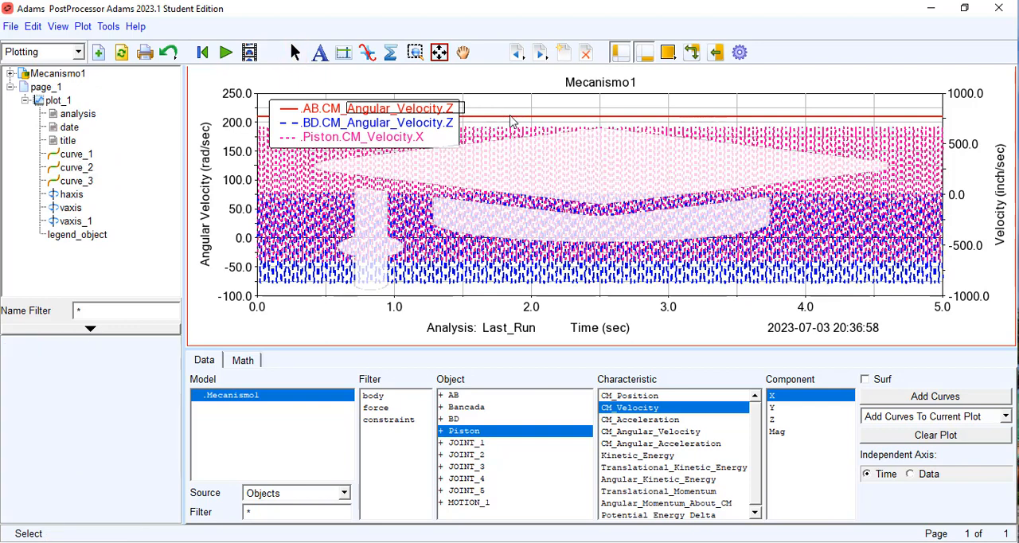
left_click(354, 111)
left_click_drag(742, 135, 714, 161)
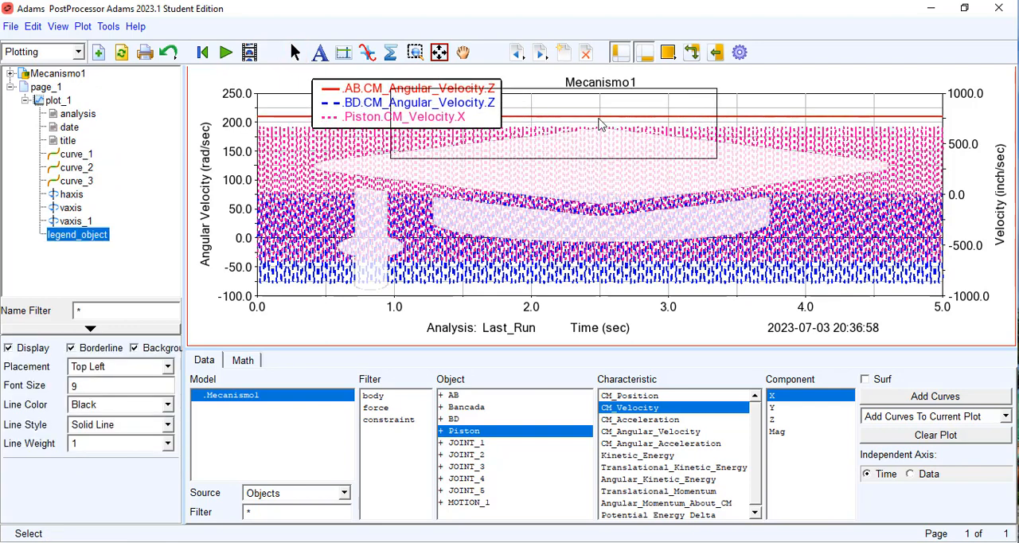
left_click_drag(433, 85, 906, 213)
Step: Zoom the plot to about the first 0.6 s and turn on plot tracking to read curve values
left_click(414, 52)
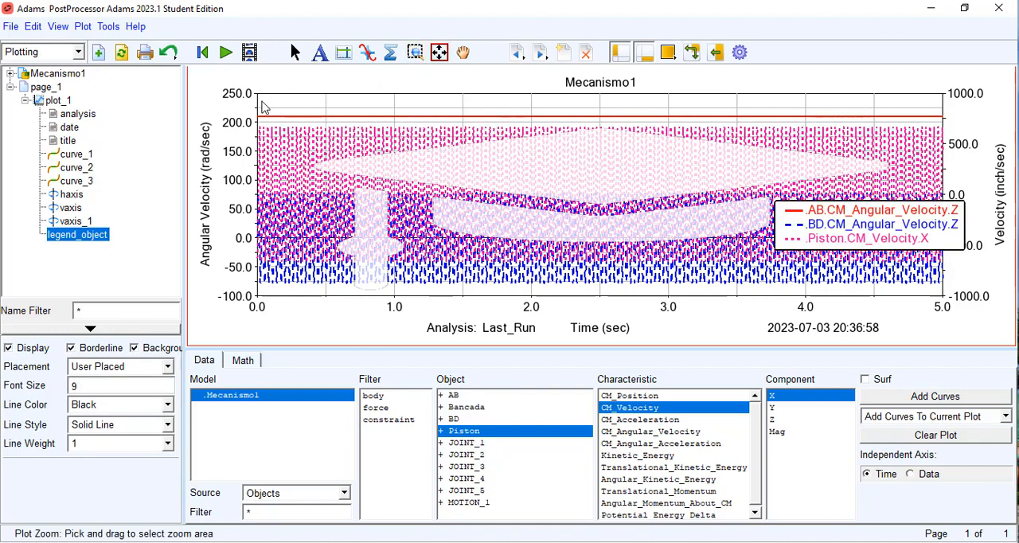
left_click_drag(336, 185, 326, 301)
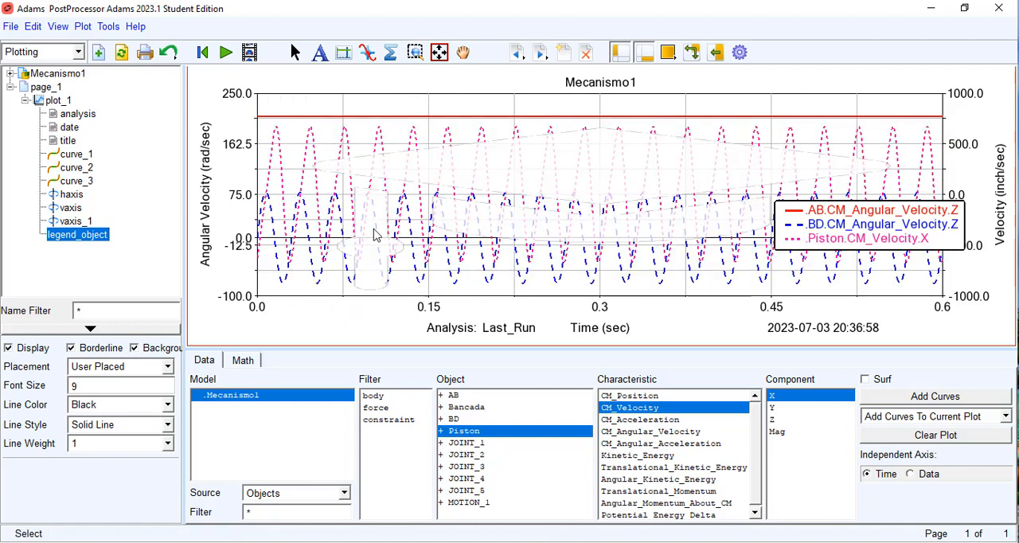
left_click(367, 52)
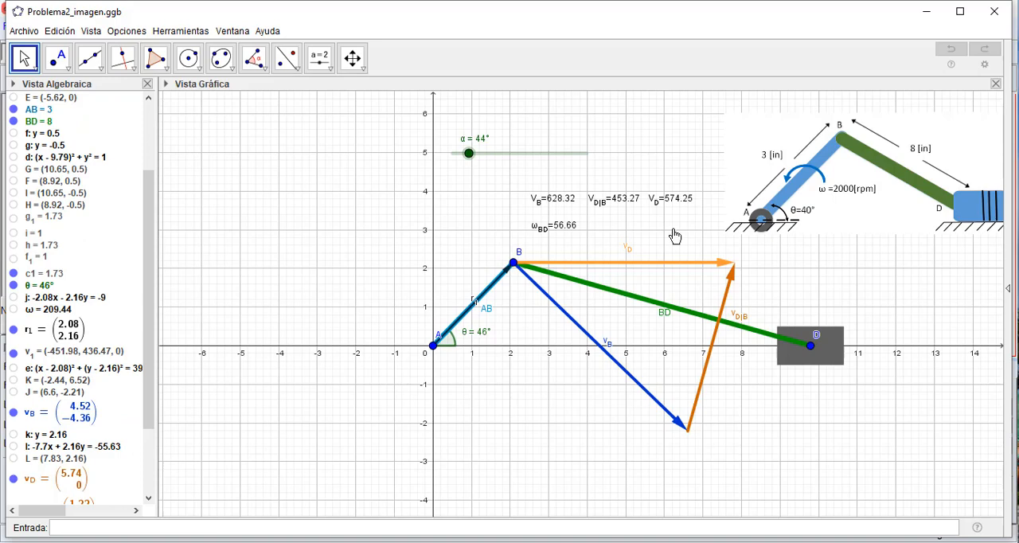
Step: In GeoGebra's Problema2_imagen.ggb, set the α slider to 0° and move the velocity value texts beside crank AB, left of point B
left_click_drag(469, 153, 427, 156)
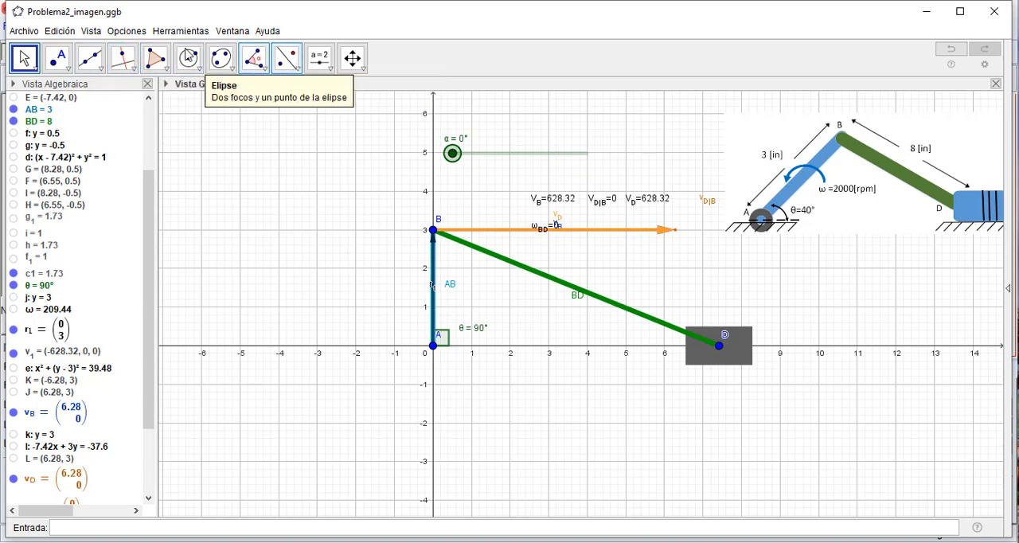
left_click_drag(563, 198, 275, 196)
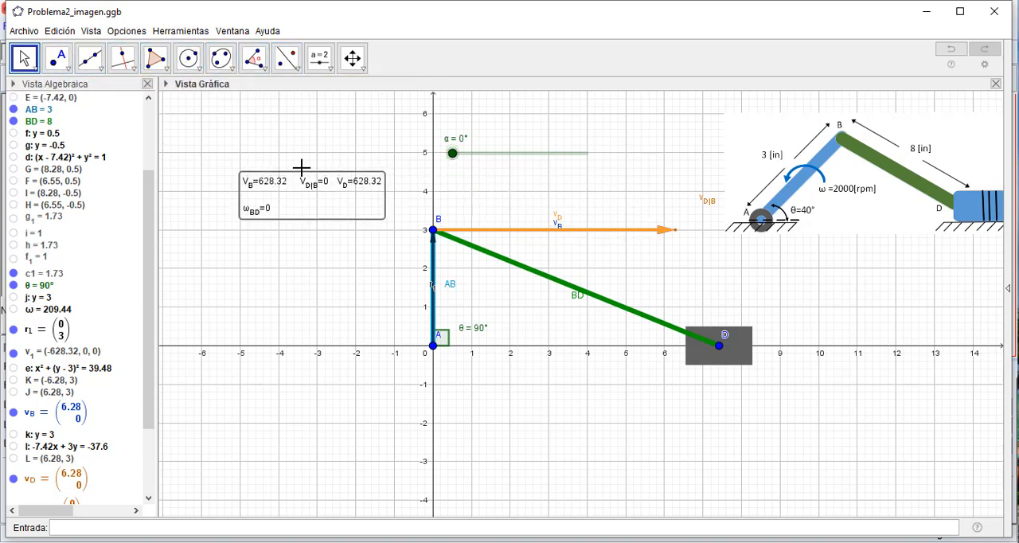
Step: Move the GeoGebra window aside to uncover the tracking values of the Adams plot behind it
left_click(959, 11)
left_click(964, 8)
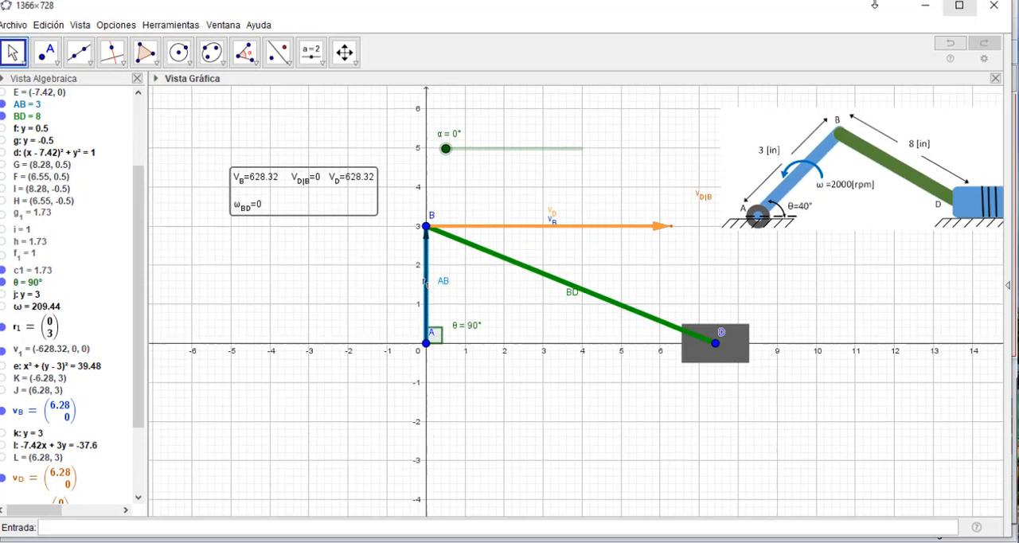
left_click_drag(605, 19, 851, 77)
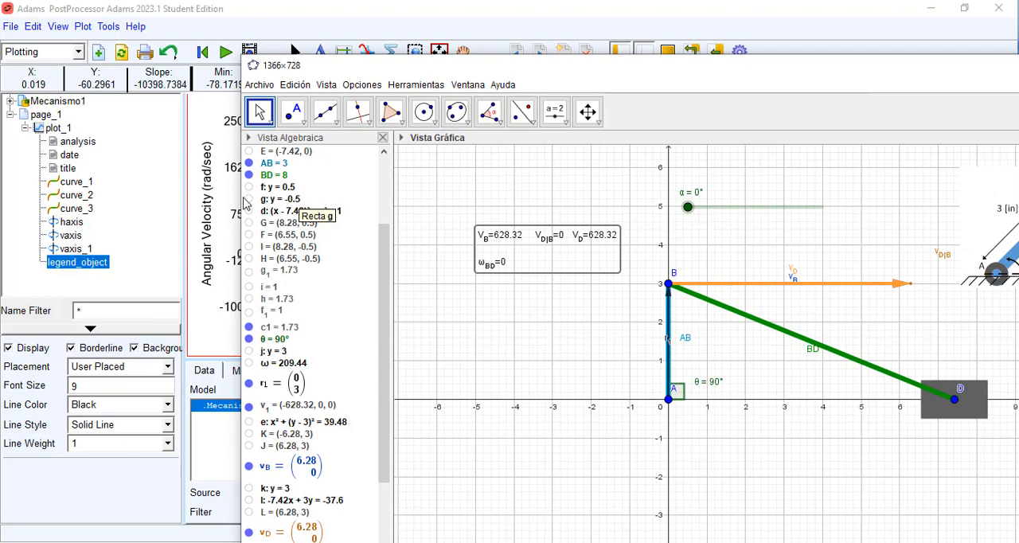
Step: Narrow the GeoGebra window to compare its velocities with the tracked Adams curves, and minimize it to uncover the whole plot
left_click_drag(242, 200, 676, 222)
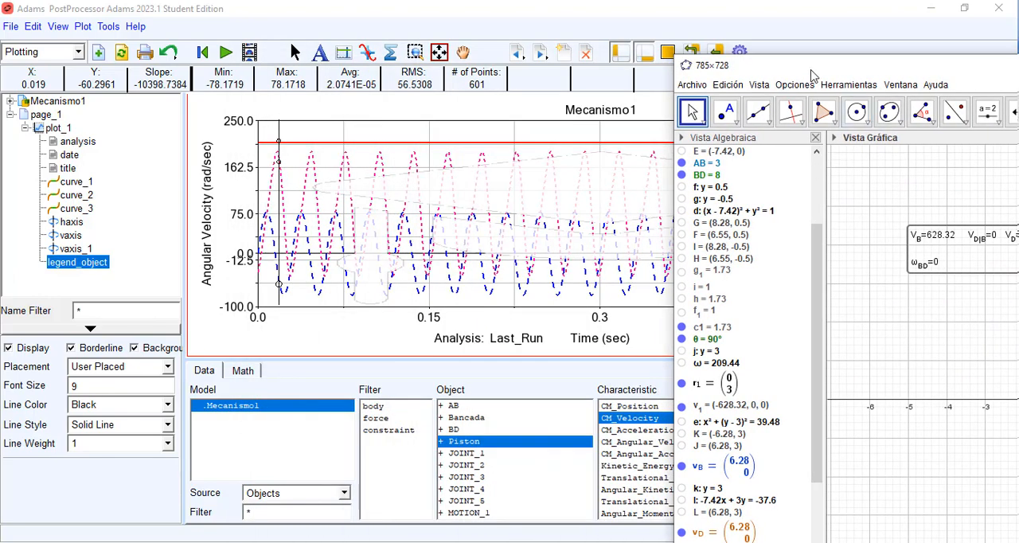
left_click_drag(856, 74, 593, 51)
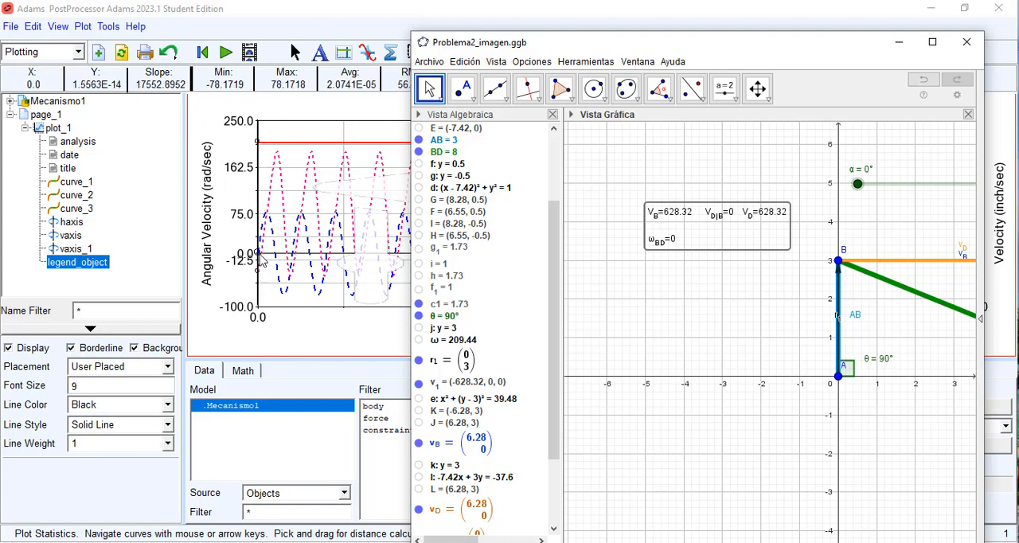
left_click(897, 45)
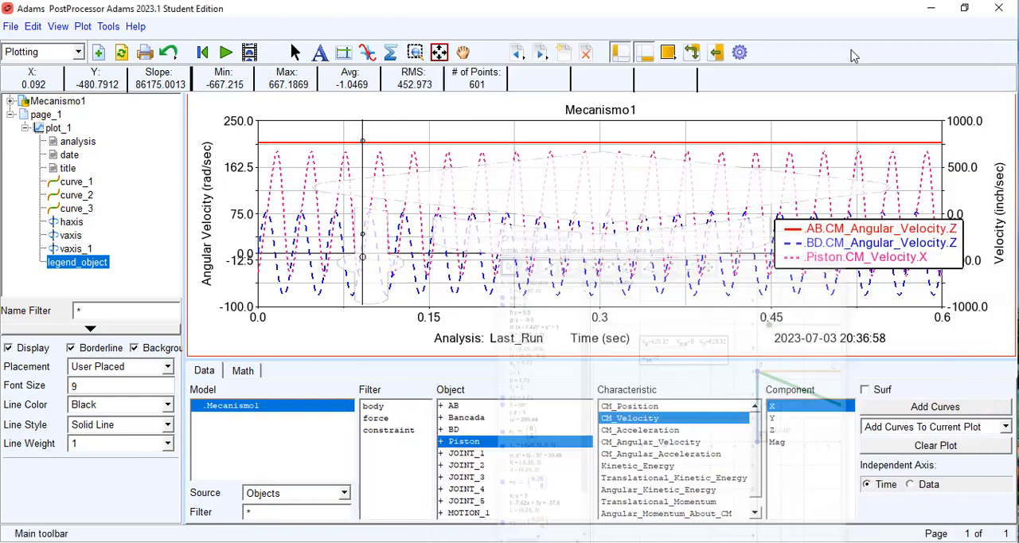
Step: Export plot_1 as a table in spreadsheet format with the file name resultados_ejemplo1
left_click(8, 27)
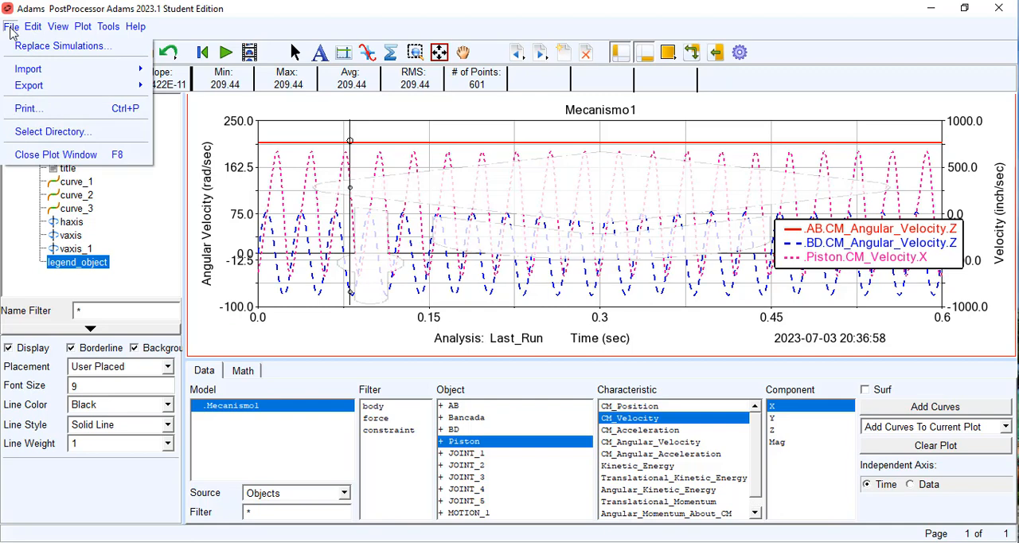
mouse_move(22, 86)
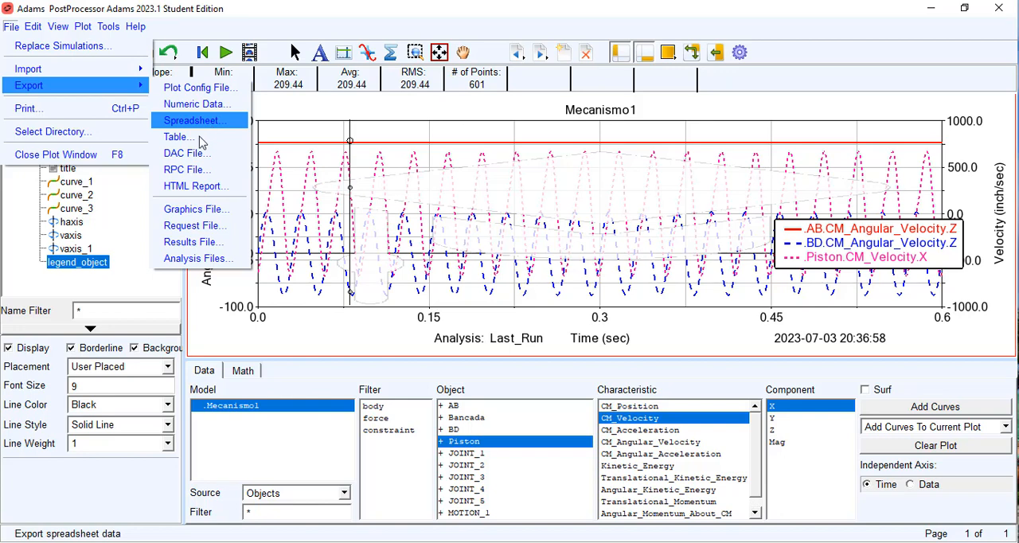
left_click(196, 142)
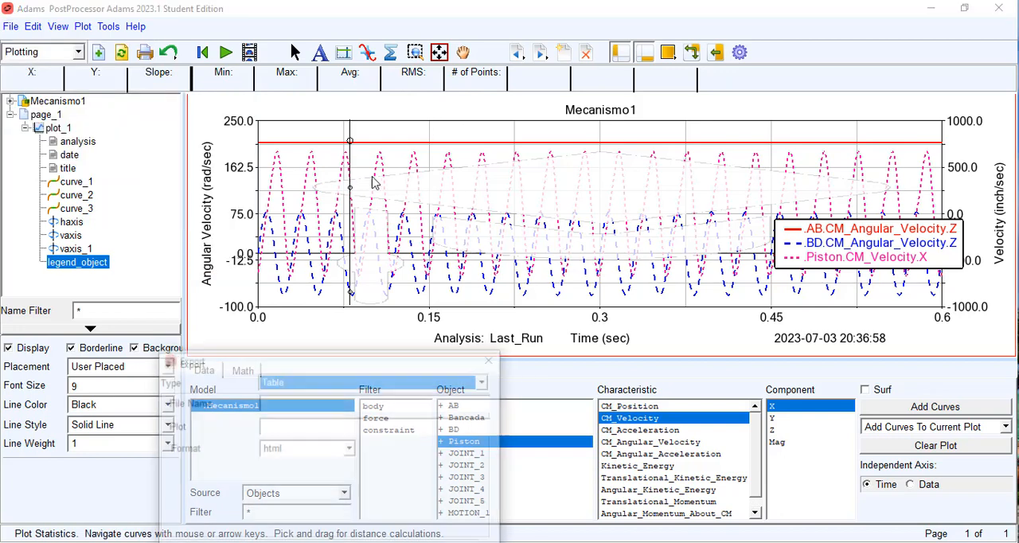
left_click_drag(289, 363, 561, 90)
left_click(561, 132)
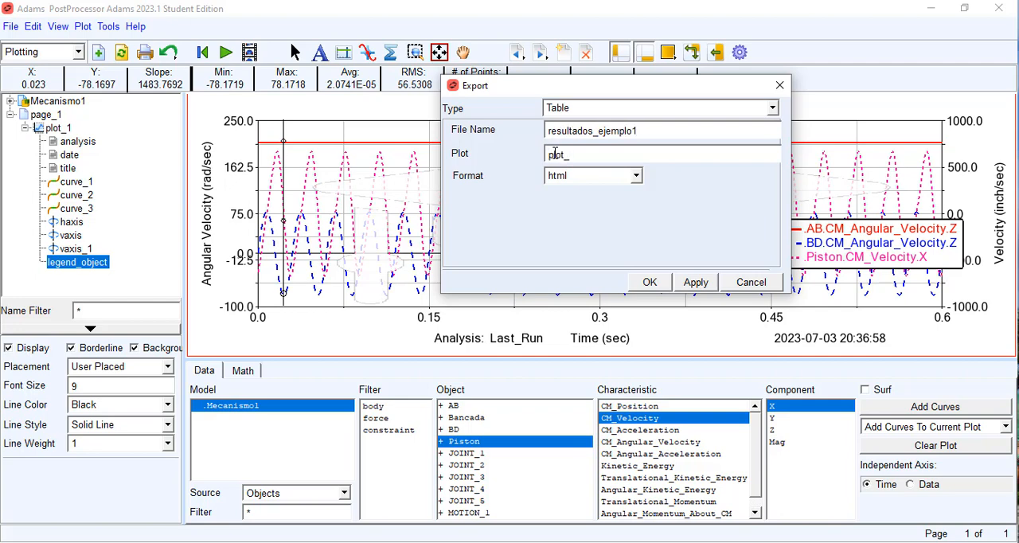
left_click(636, 176)
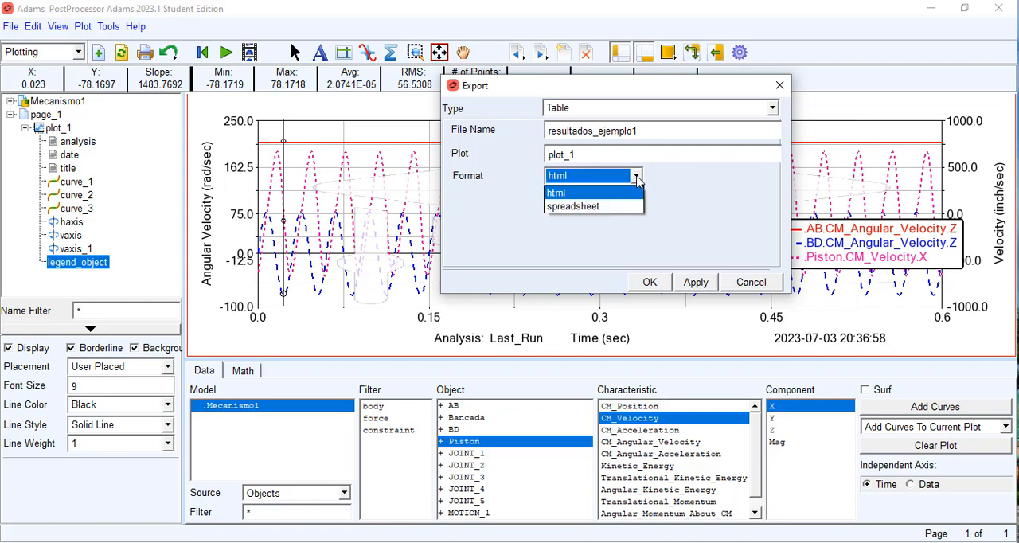
left_click(611, 204)
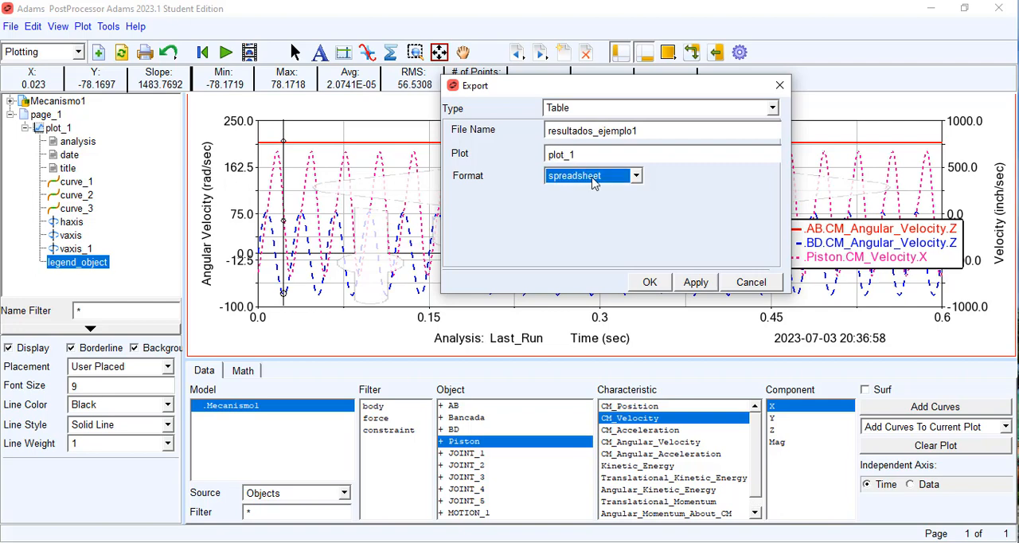
left_click(578, 206)
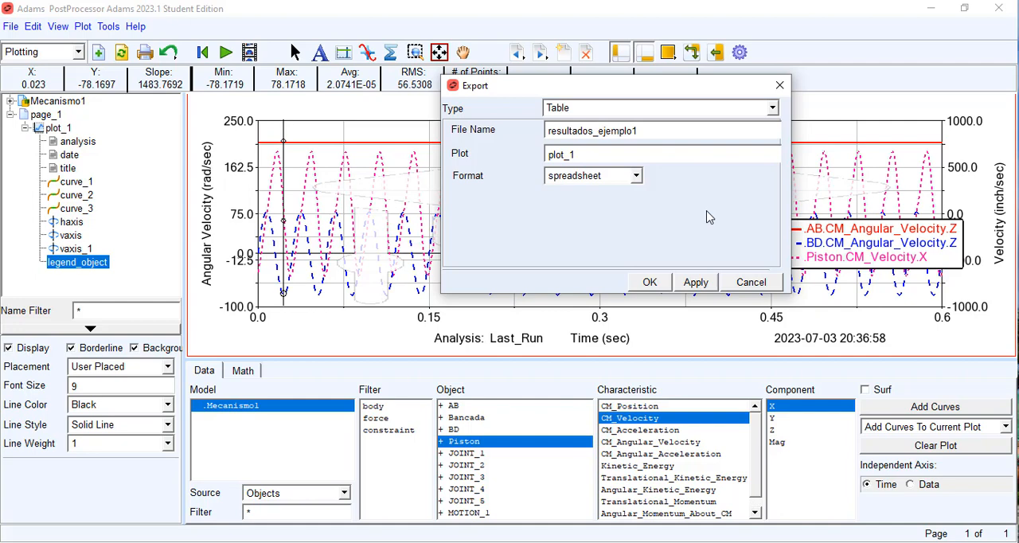
left_click(646, 283)
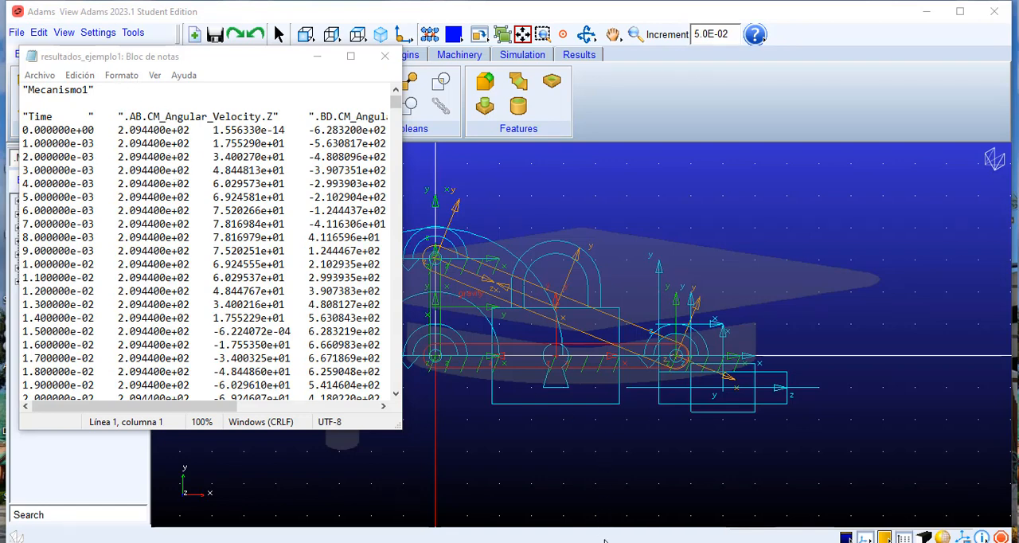
Step: Restore the GeoGebra window and arrange it beside the resultados_ejemplo1 Notepad window, widening Notepad to show more of the data columns
left_click(700, 541)
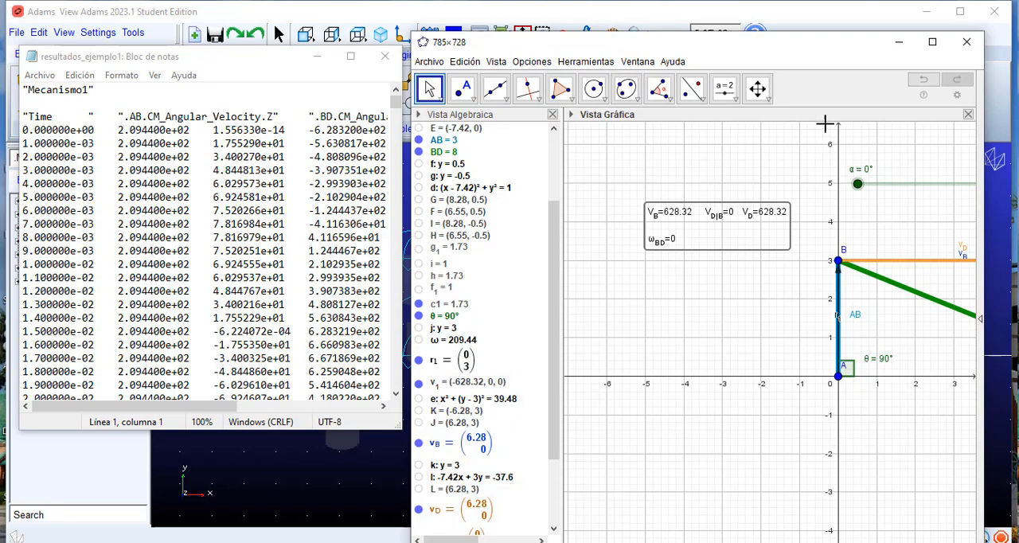
left_click_drag(823, 58, 787, 44)
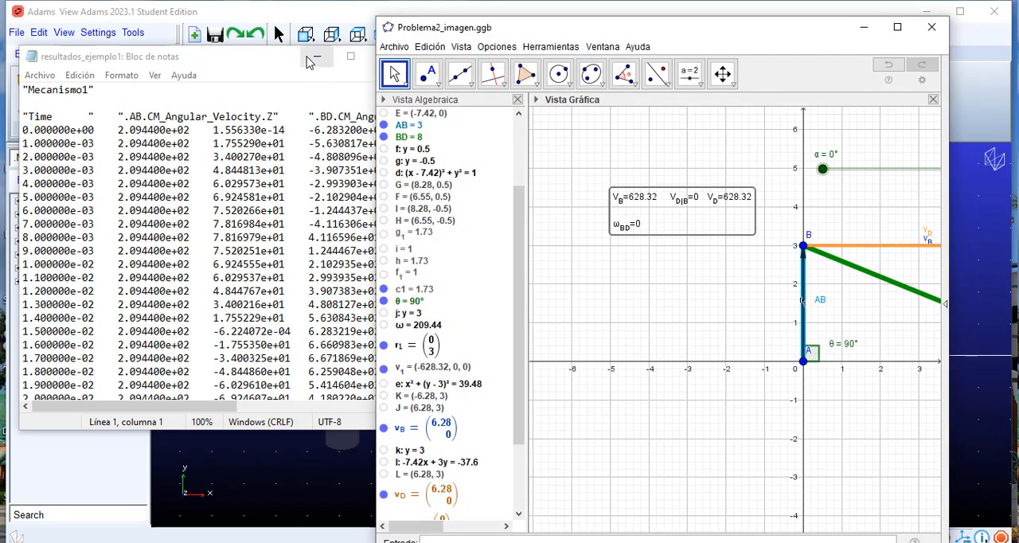
left_click_drag(249, 57, 218, 63)
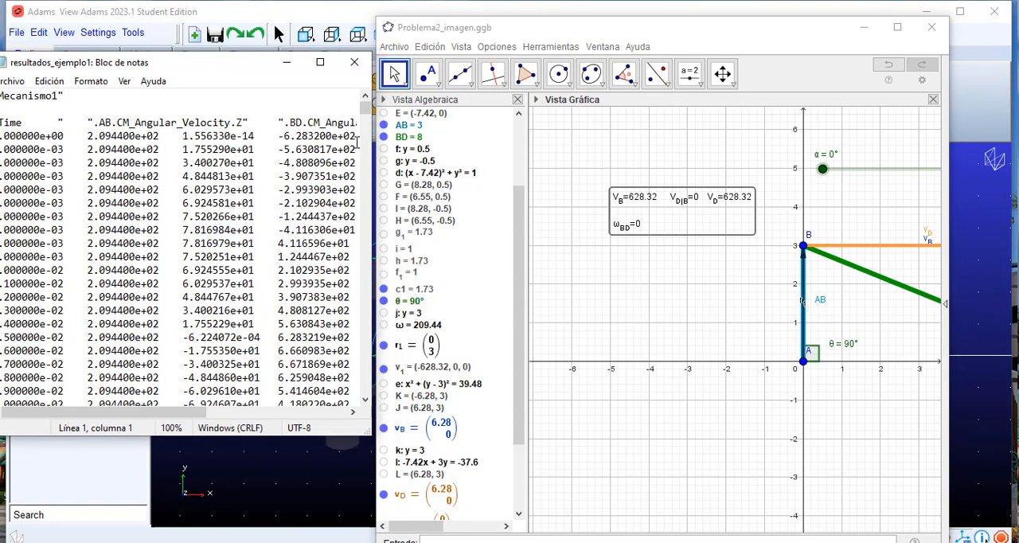
left_click_drag(379, 144, 406, 145)
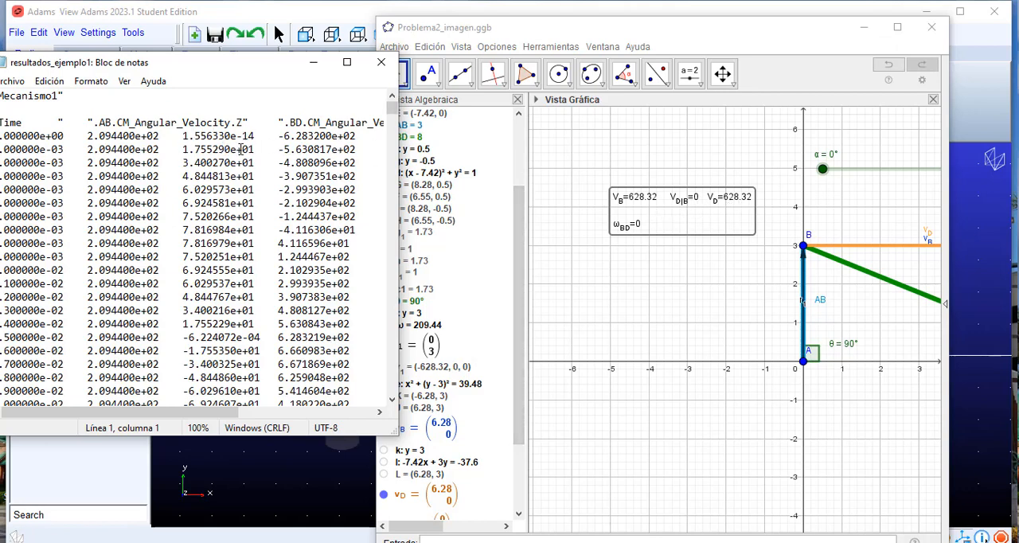
Step: Move GeoGebra's α slider through 1° and 2° to 36°, comparing the calculated velocities with the rows of the exported table
left_click(822, 172)
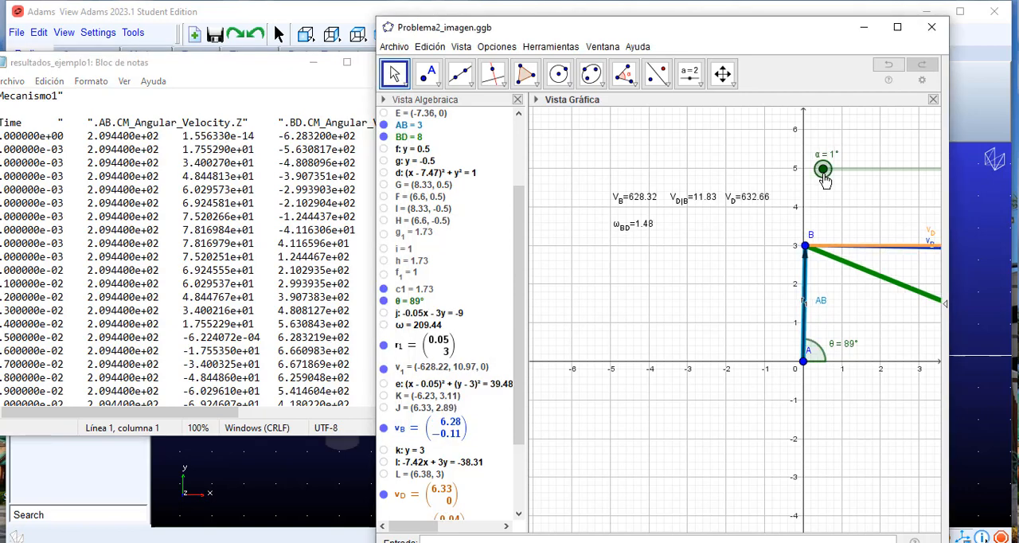
left_click_drag(830, 179, 825, 181)
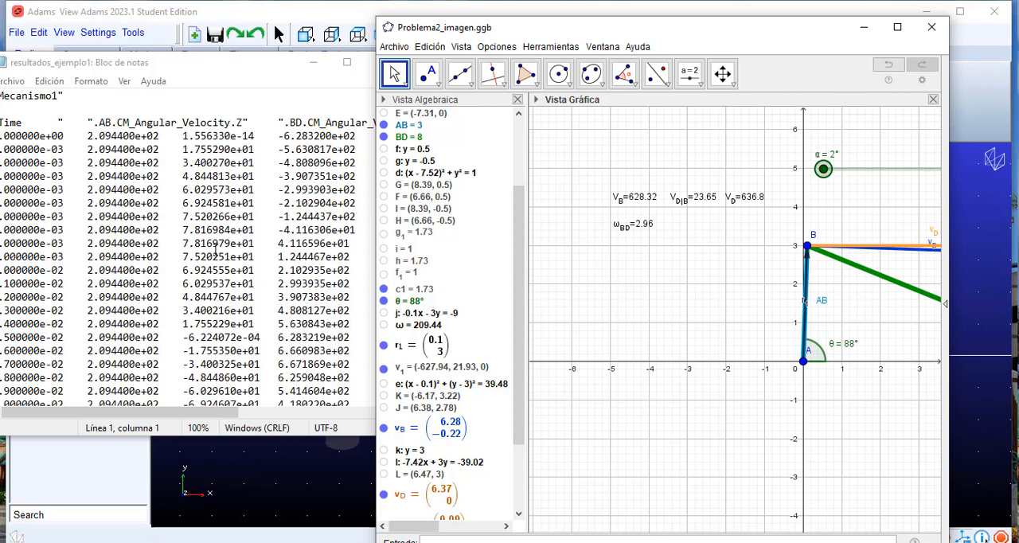
scroll(215, 249, "down", 1)
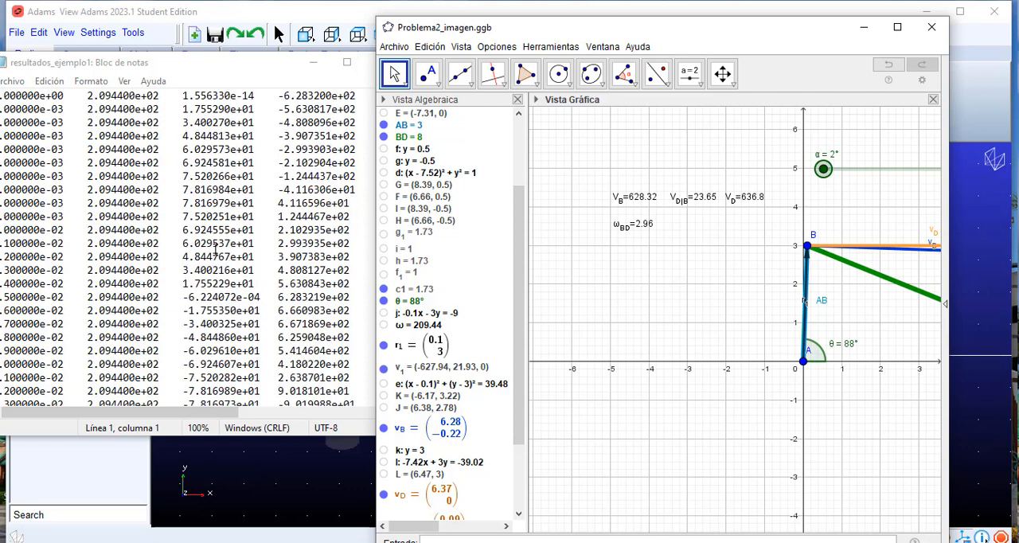
scroll(215, 249, "up", 1)
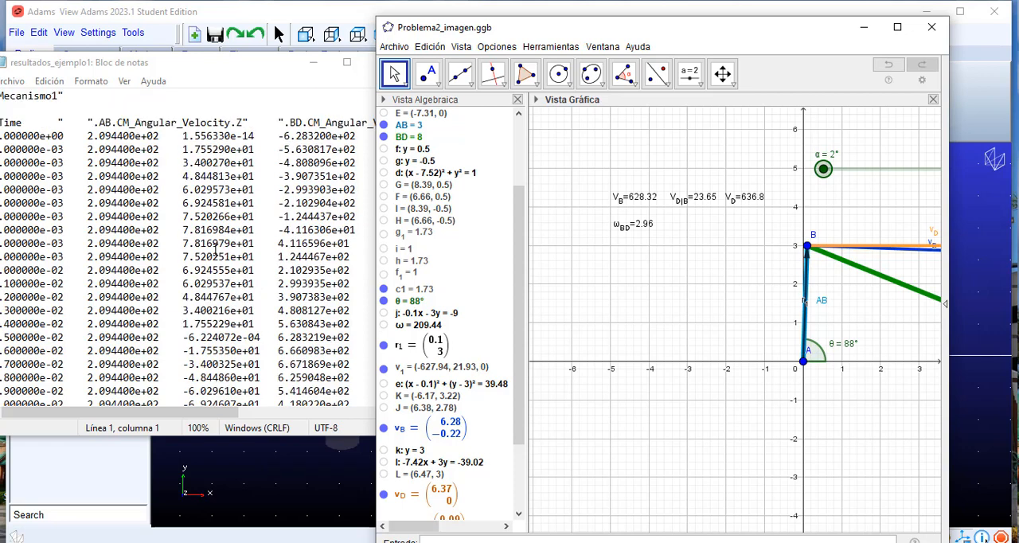
left_click_drag(824, 169, 836, 171)
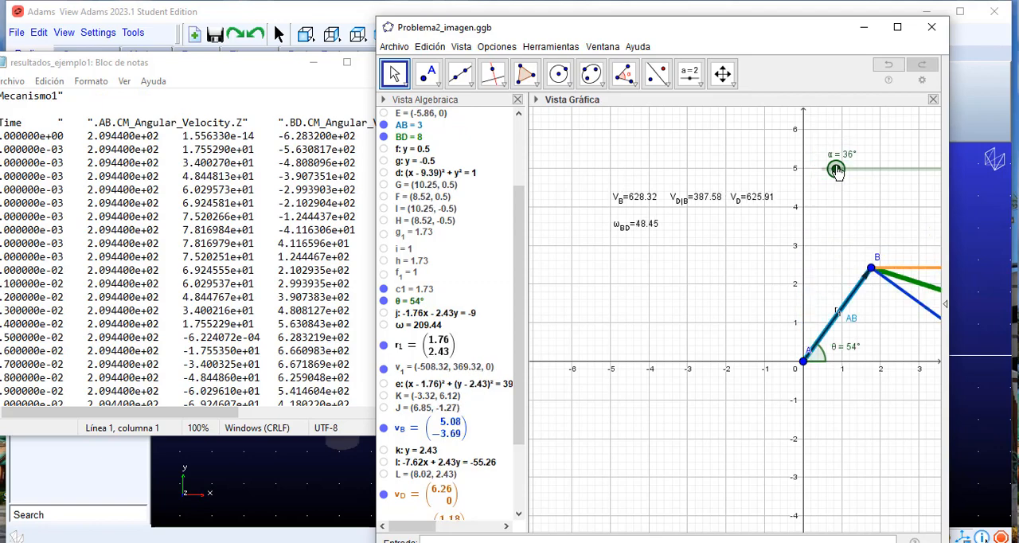
Step: Examine the AB, BD and piston velocity columns across the rows of the exported resultados_ejemplo1 table against GeoGebra's calculated values
scroll(225, 248, "down", 15)
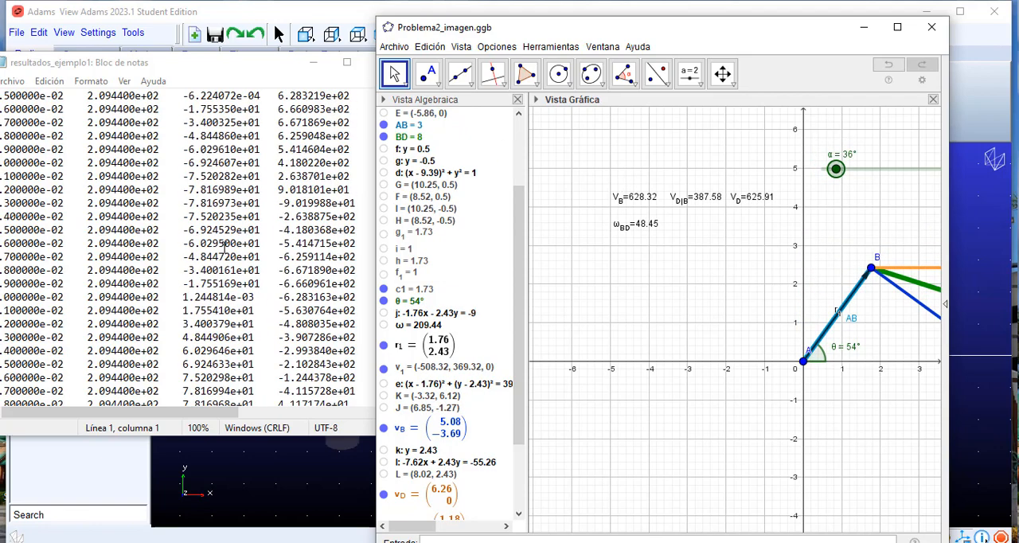
scroll(225, 248, "down", 17)
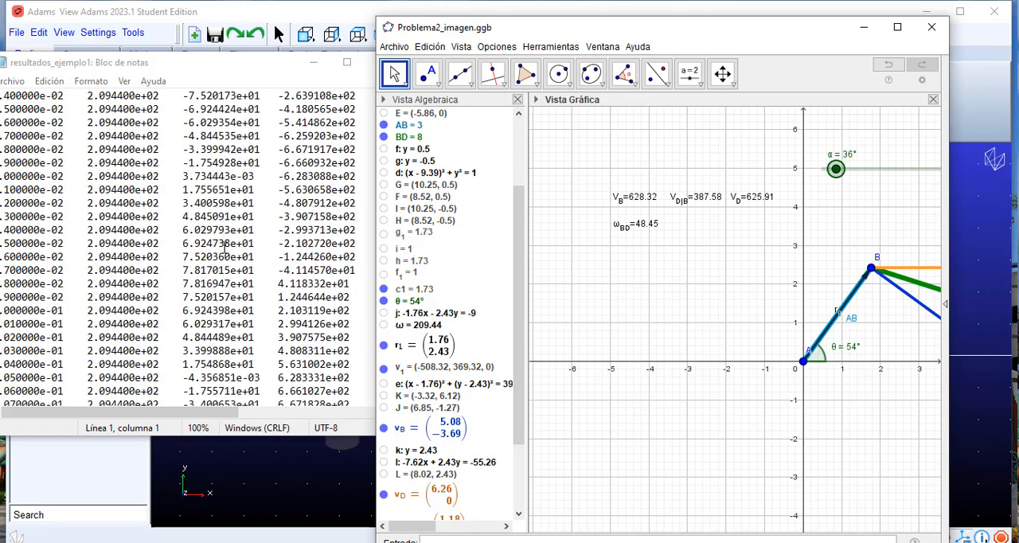
scroll(213, 247, "down", 6)
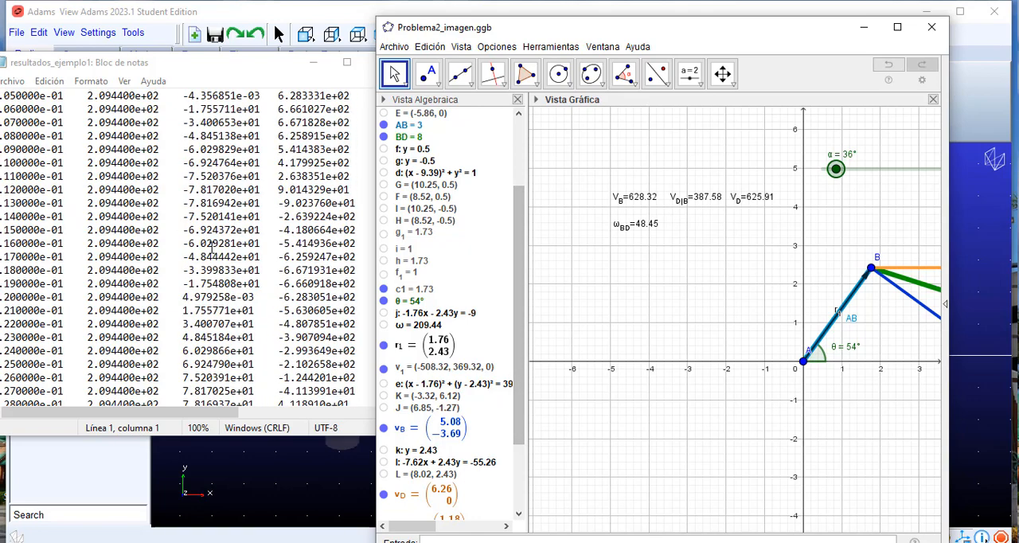
scroll(212, 248, "up", 4)
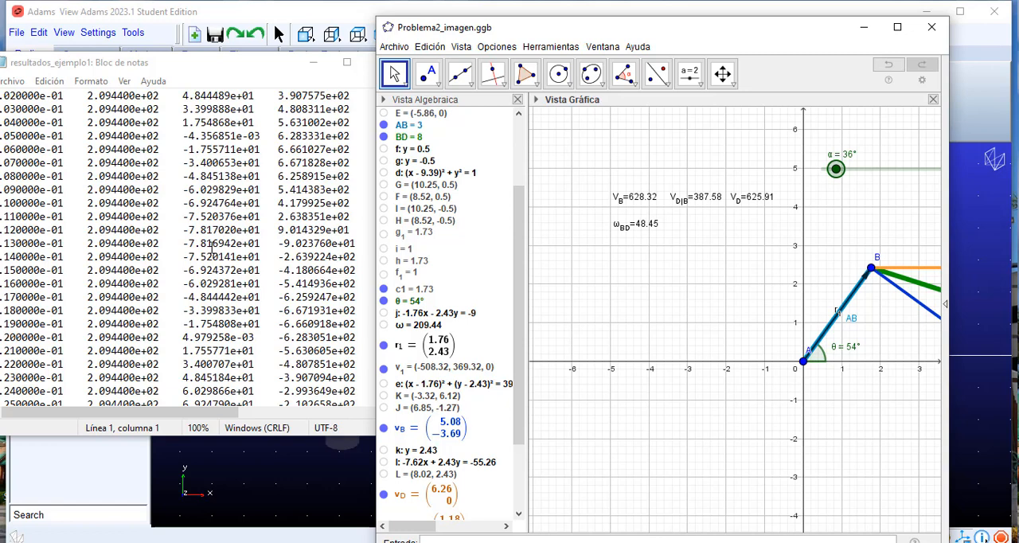
scroll(212, 249, "down", 3)
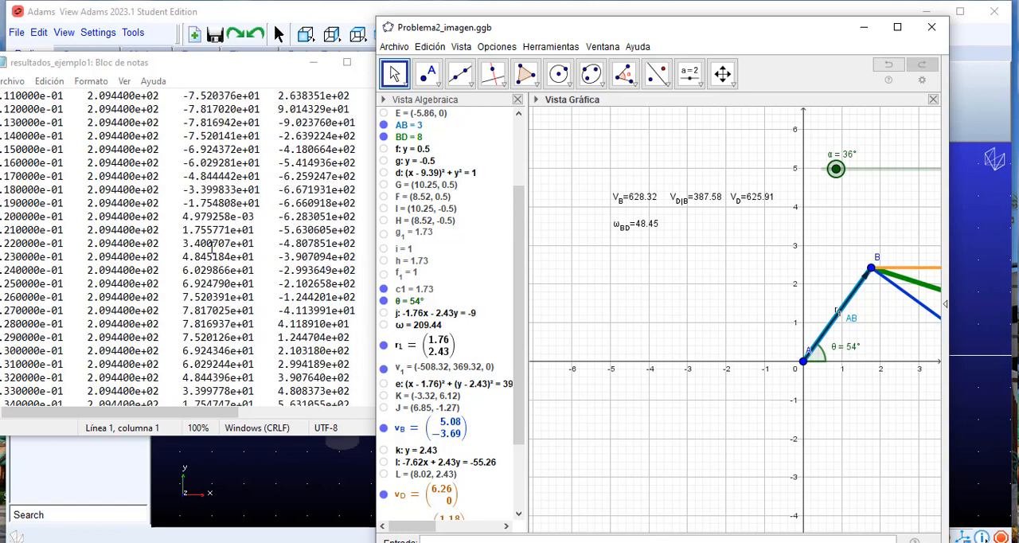
scroll(212, 250, "down", 1)
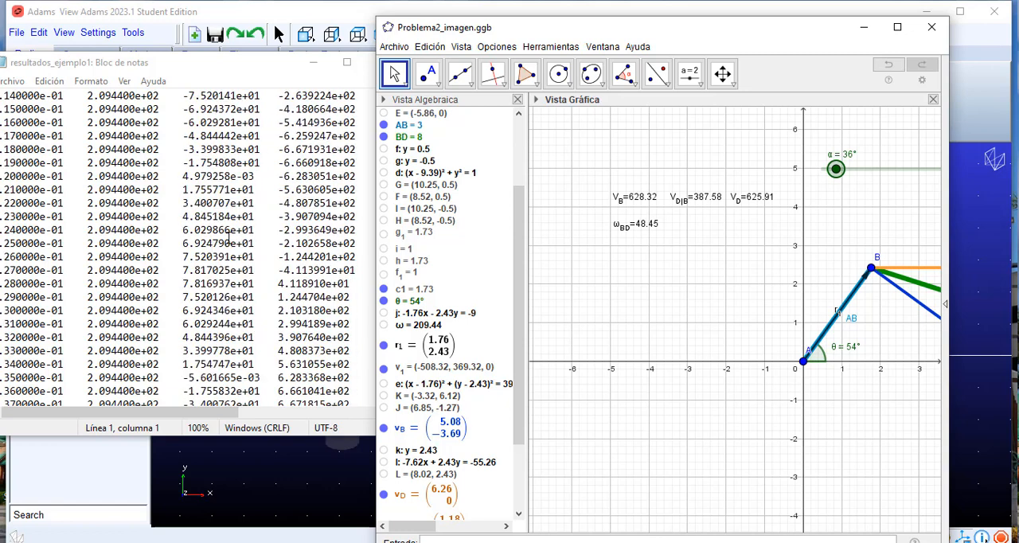
scroll(228, 239, "down", 1)
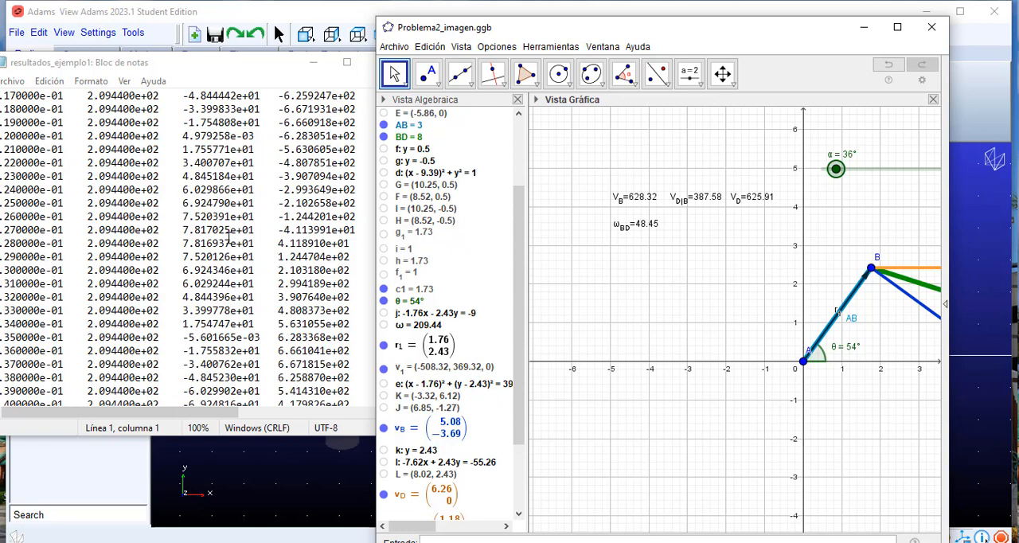
scroll(229, 238, "down", 2)
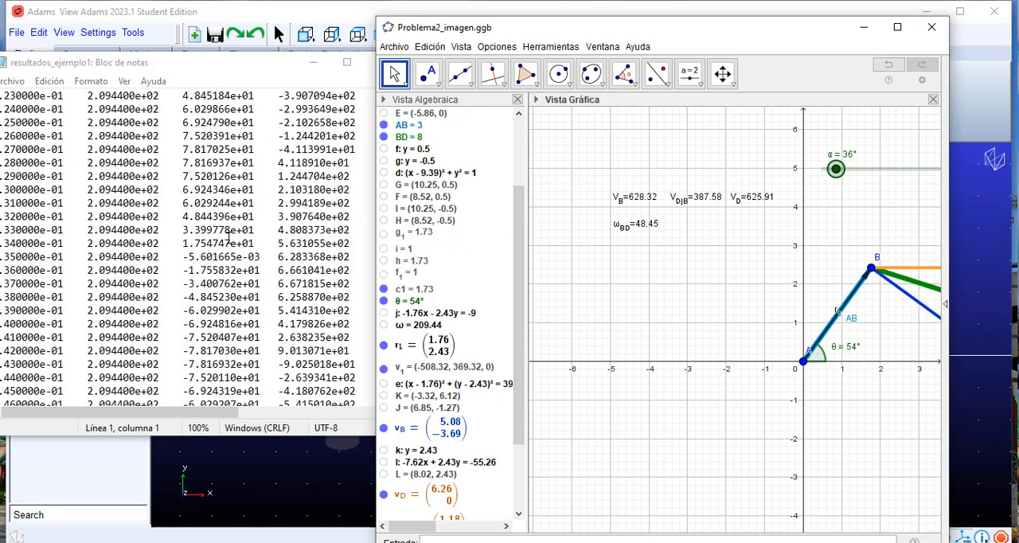
scroll(228, 238, "down", 2)
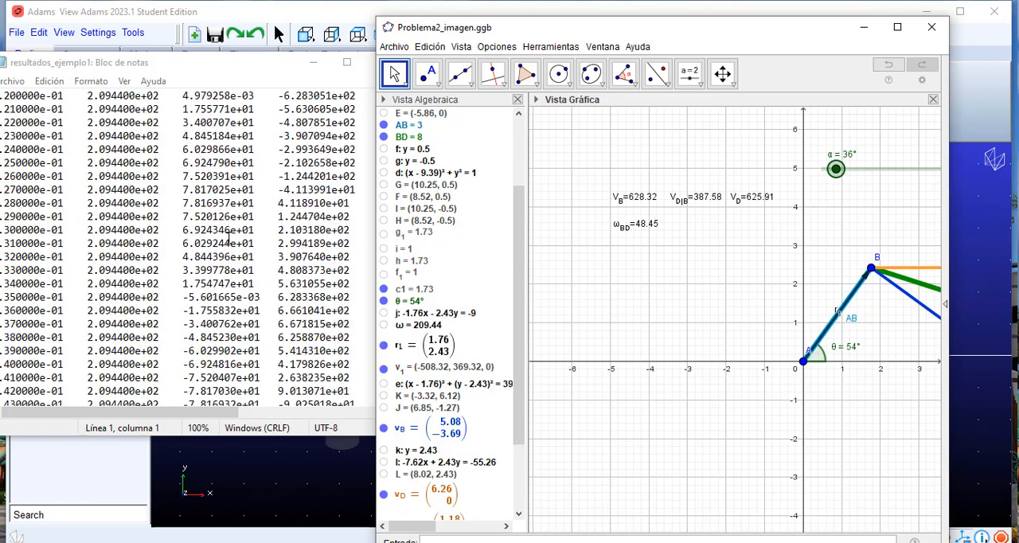
scroll(228, 238, "down", 16)
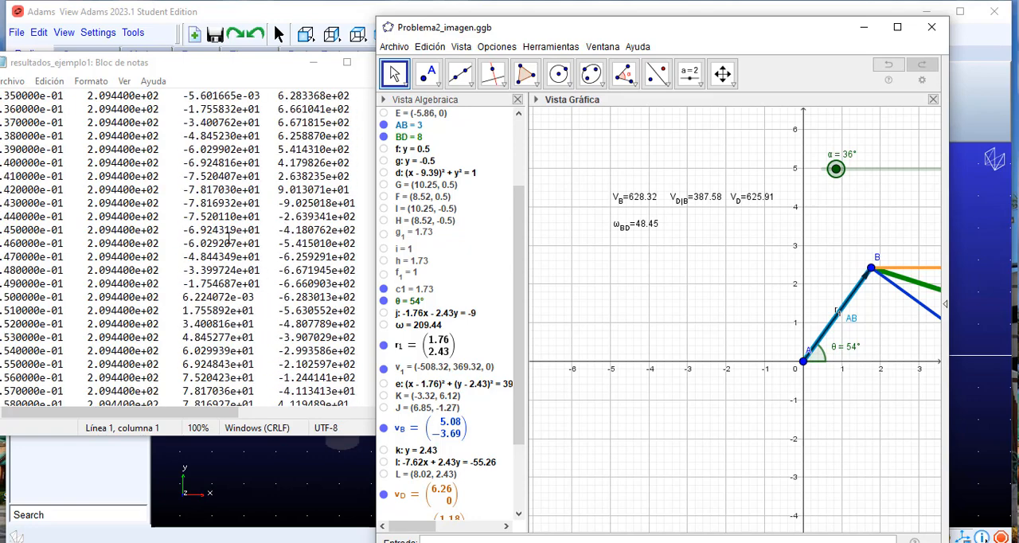
scroll(228, 239, "down", 20)
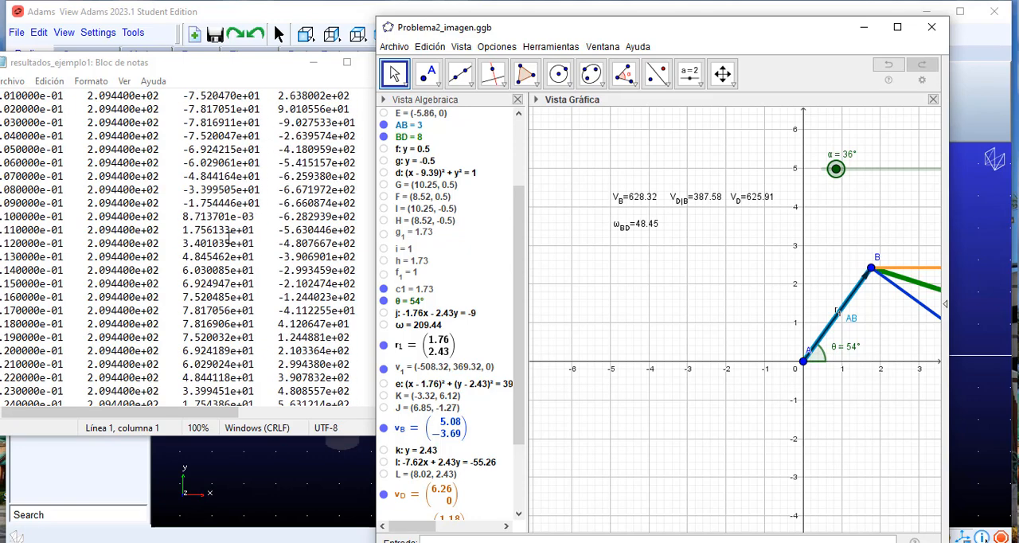
scroll(229, 238, "down", 9)
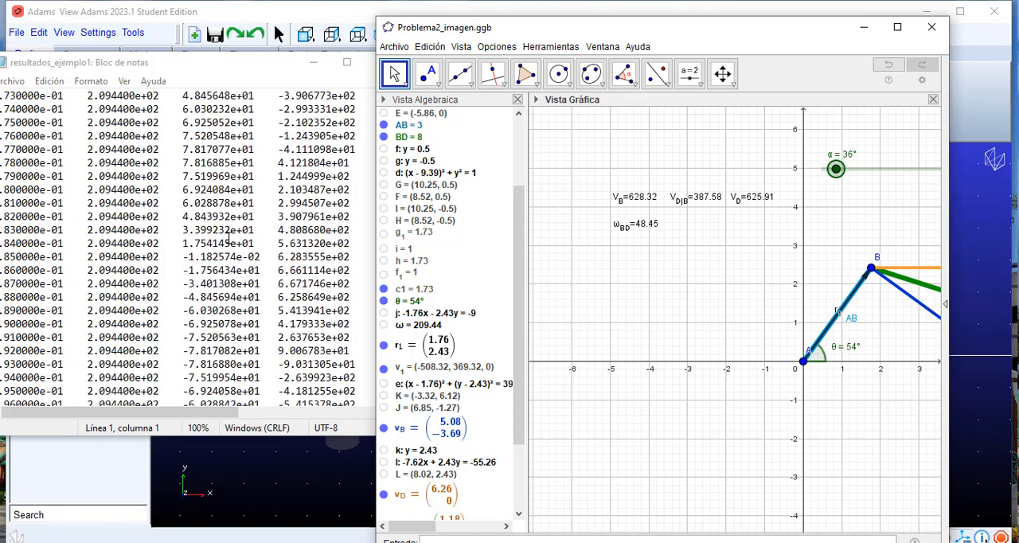
scroll(252, 169, "down", 20)
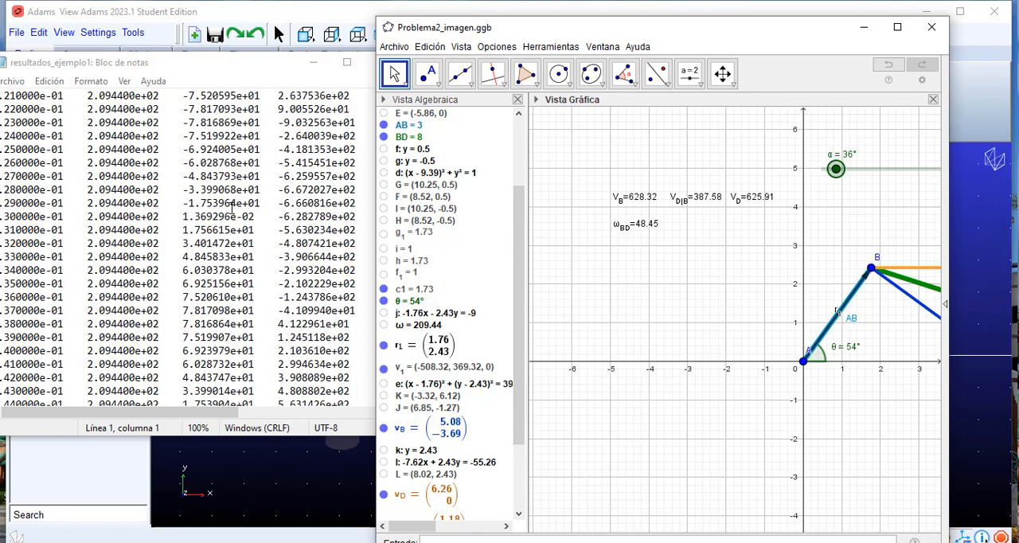
scroll(228, 277, "down", 20)
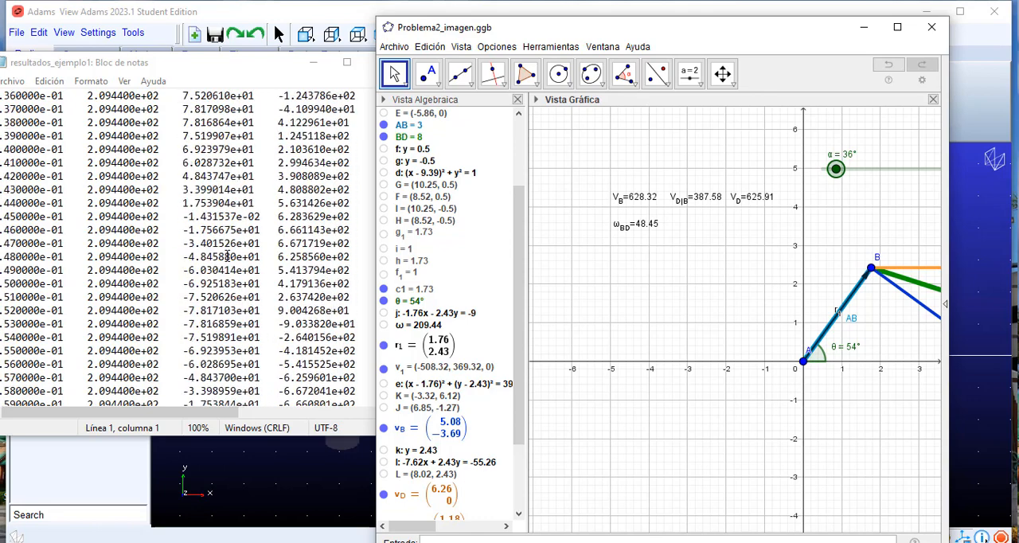
scroll(228, 256, "down", 20)
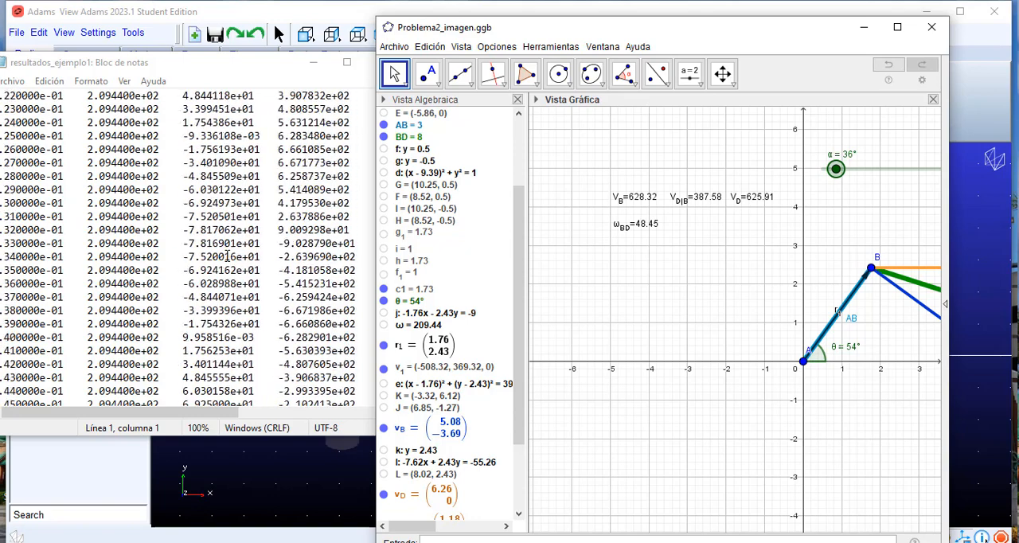
scroll(314, 231, "up", 1)
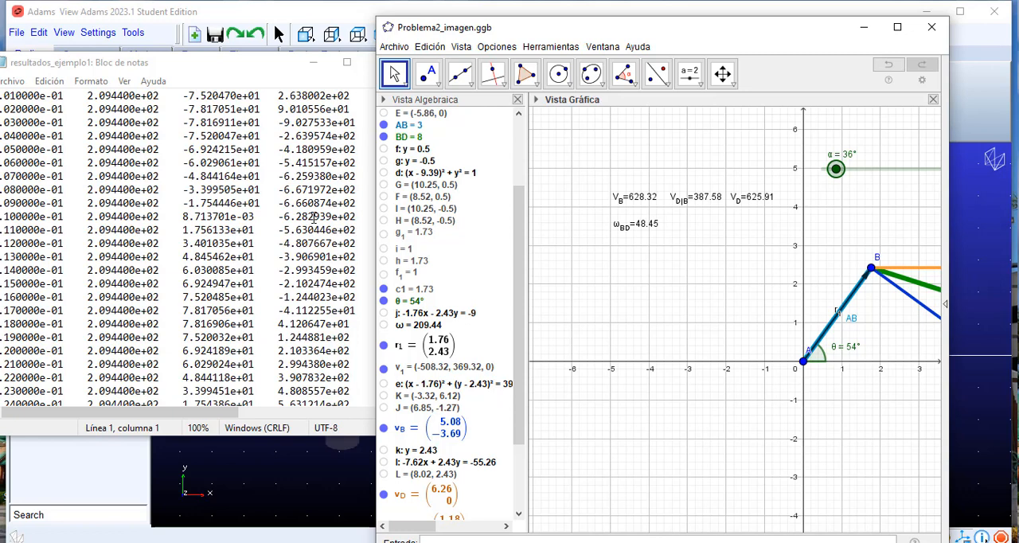
scroll(314, 217, "up", 4)
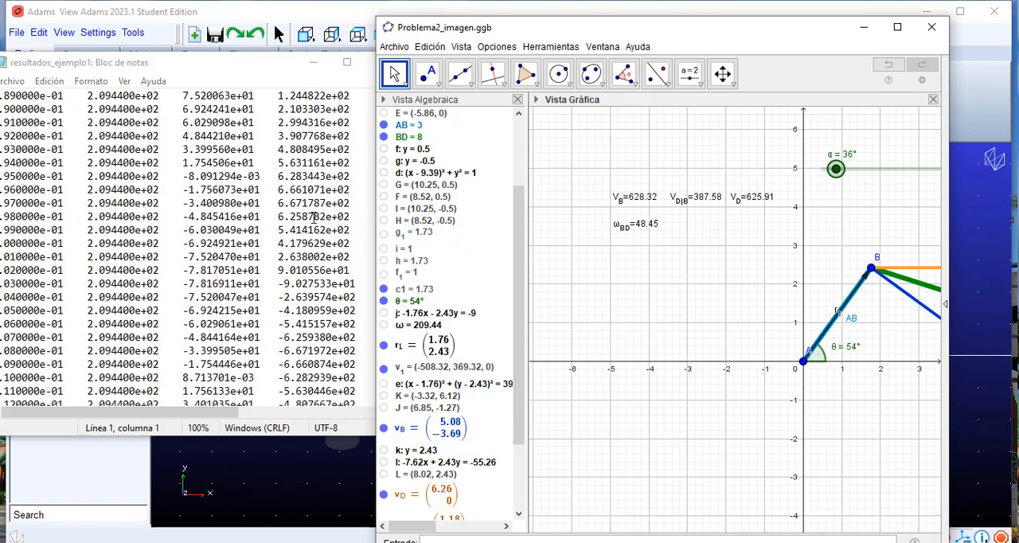
scroll(314, 217, "up", 9)
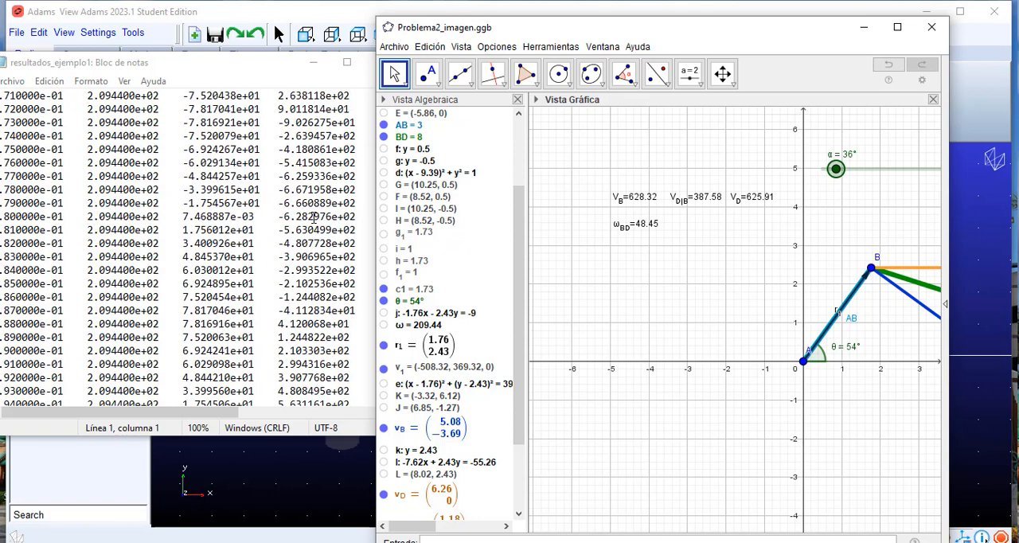
scroll(314, 216, "up", 8)
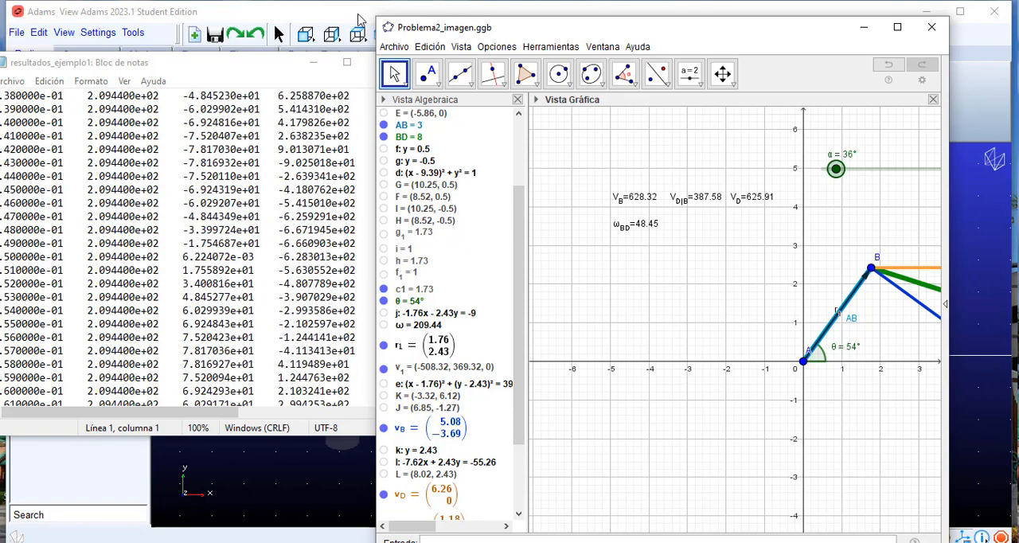
Step: Close Problema2_imagen.ggb without saving its changes and close the resultados_ejemplo1 text file
left_click(271, 74)
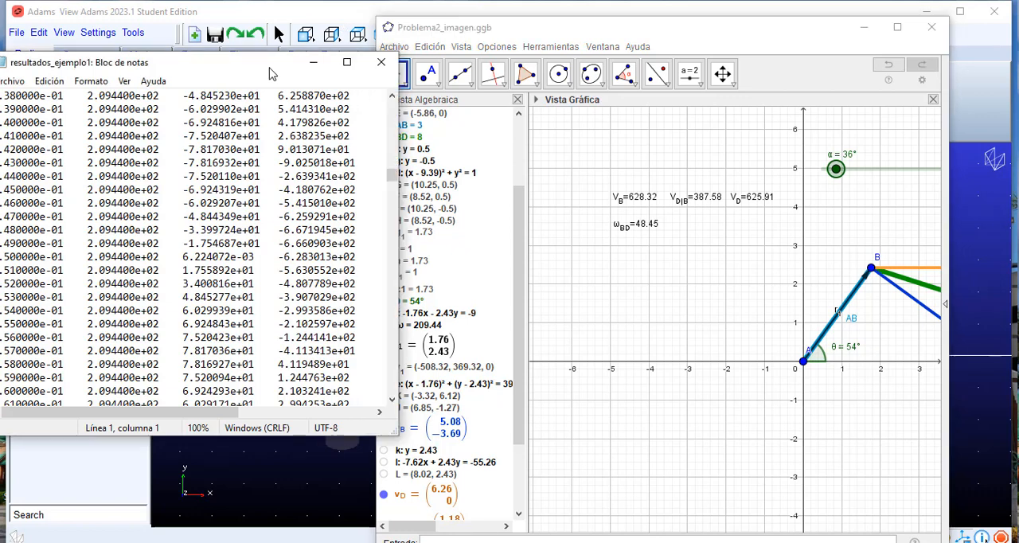
left_click(390, 70)
left_click(931, 27)
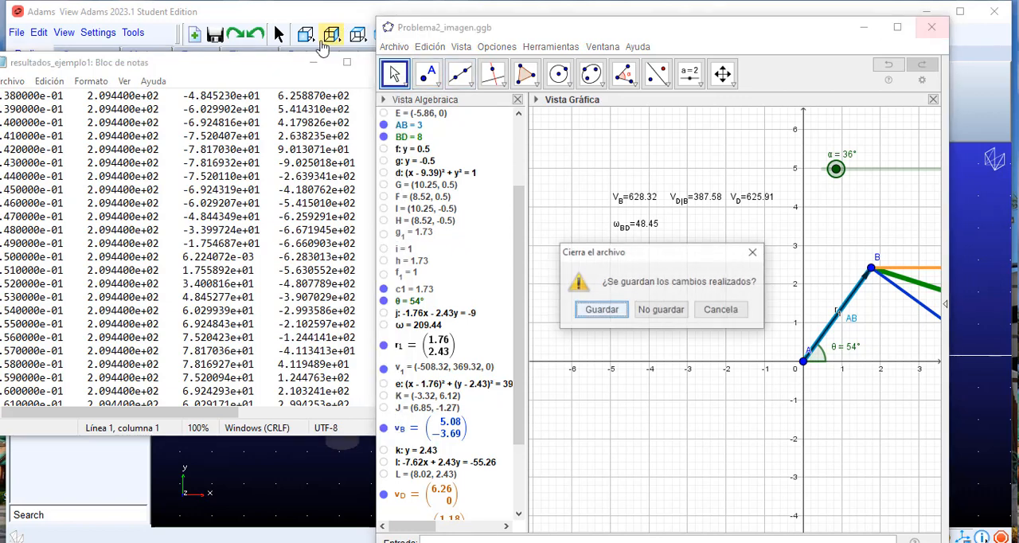
left_click(661, 310)
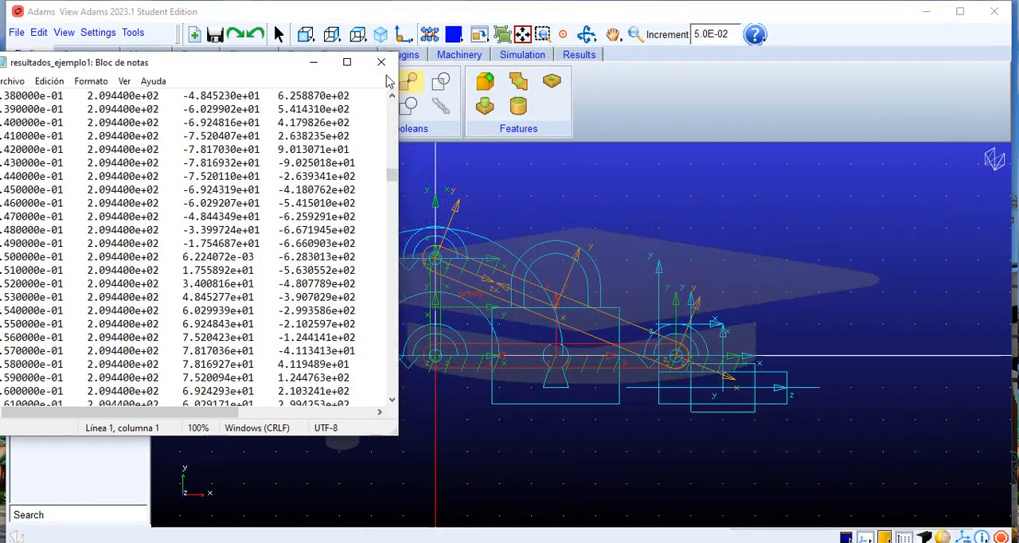
left_click(382, 73)
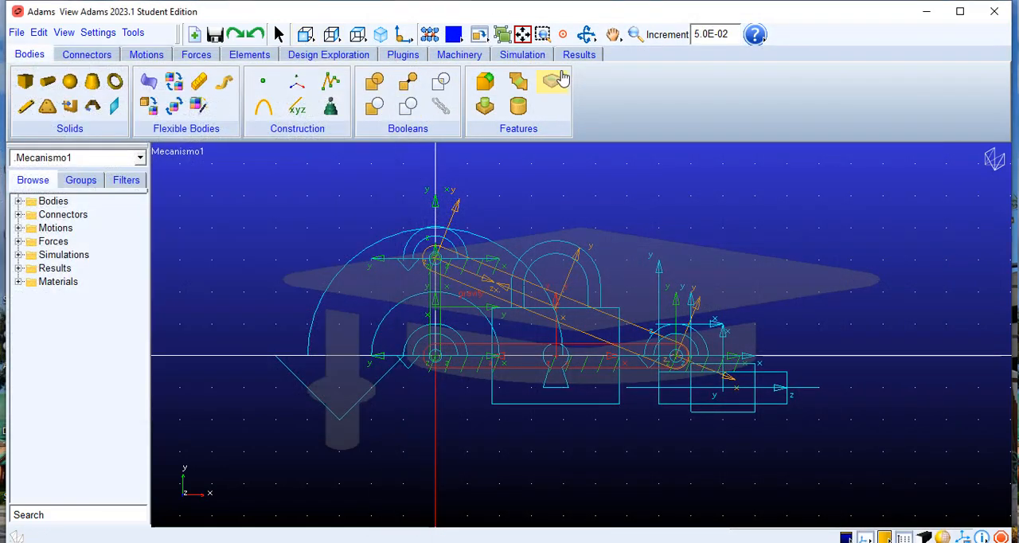
Step: Open the simulation results of Mecanismo1 in Adams PostProcessor and clear all existing curves from the plot
left_click(519, 57)
left_click(193, 99)
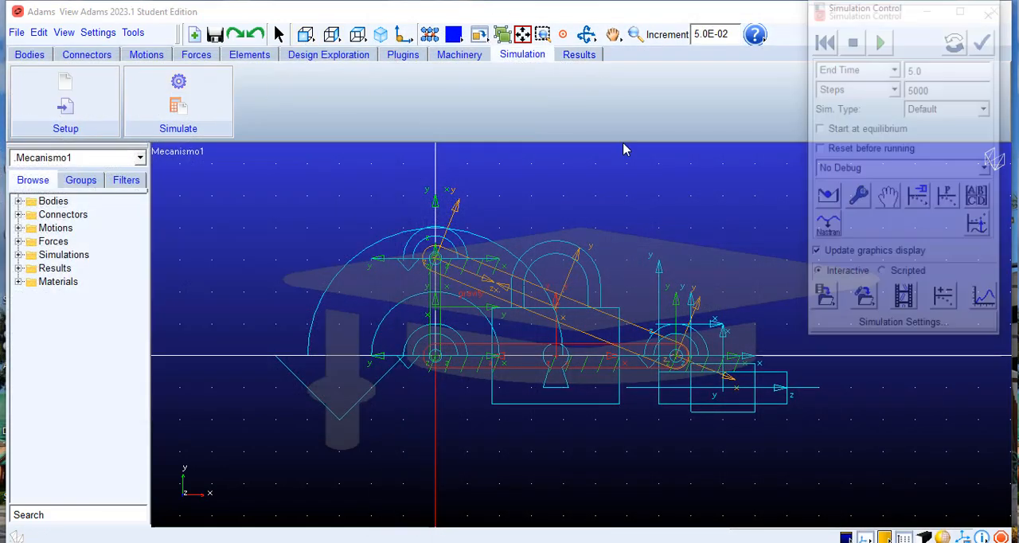
left_click(985, 300)
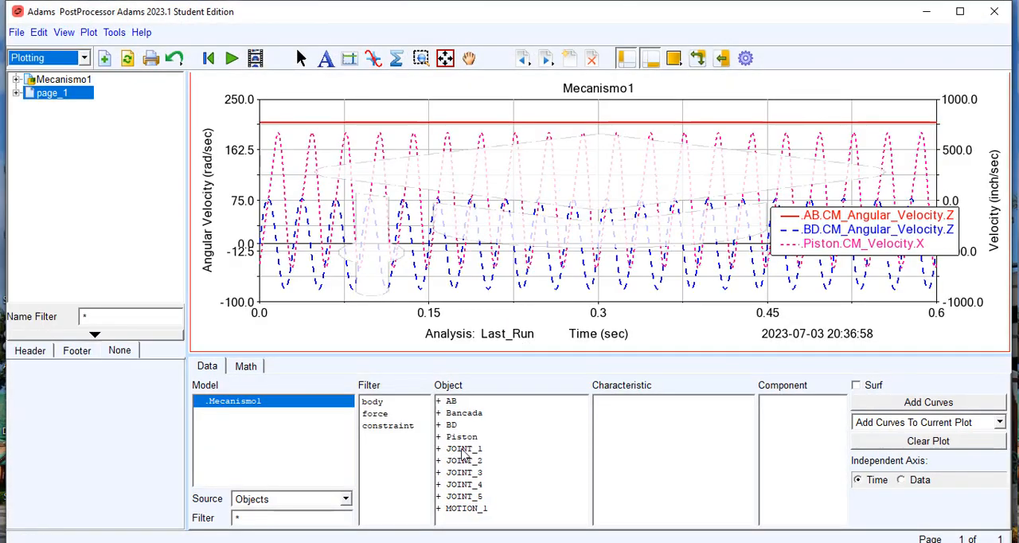
left_click(452, 401)
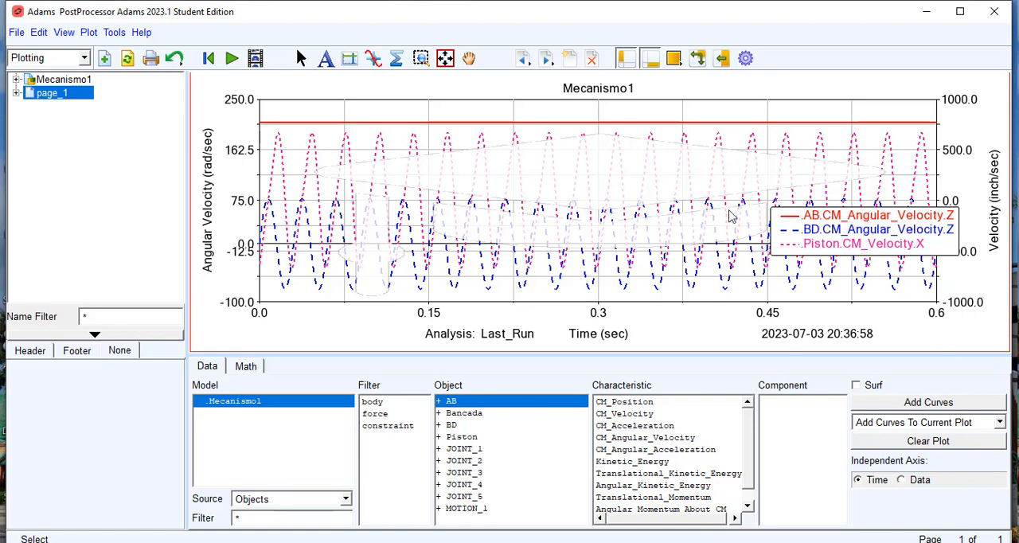
left_click(928, 442)
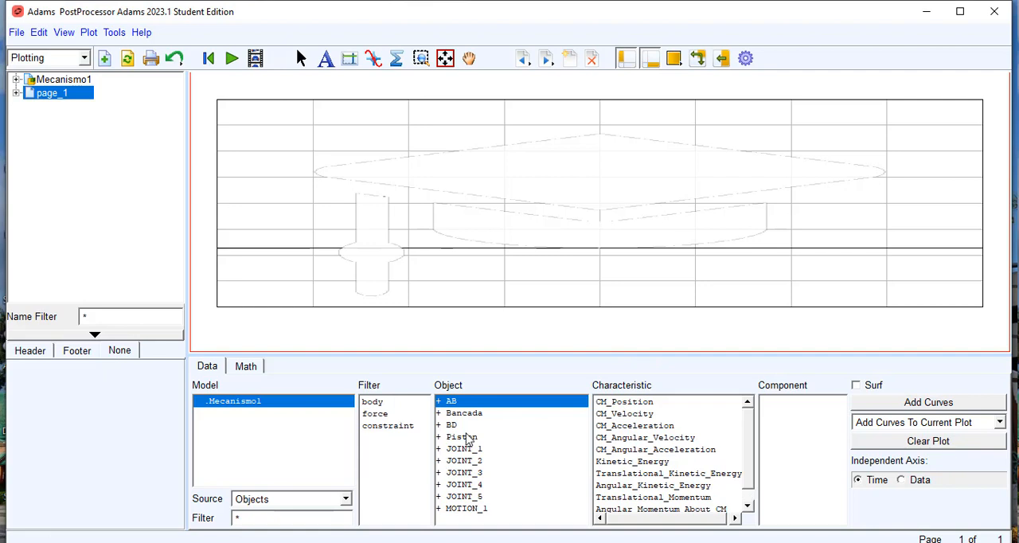
Step: Plot the Z component of CM_Angular_Velocity against time for AB and BD on the current plot
left_click(637, 437)
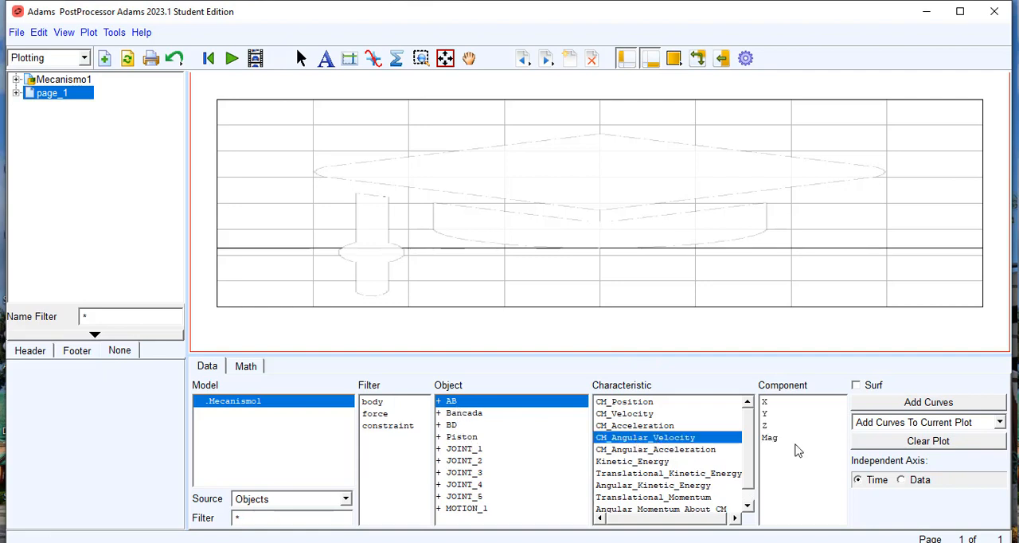
left_click(766, 425)
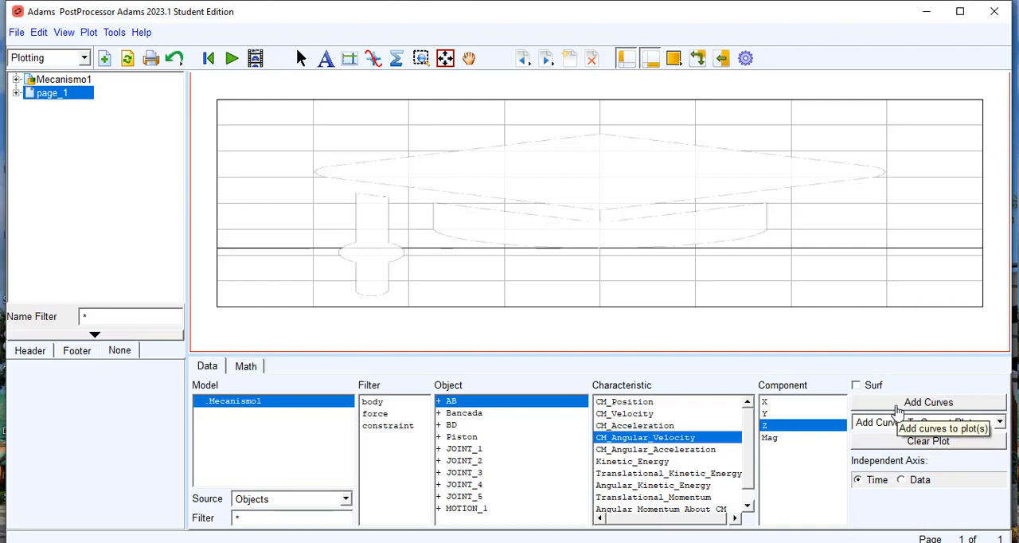
left_click(898, 403)
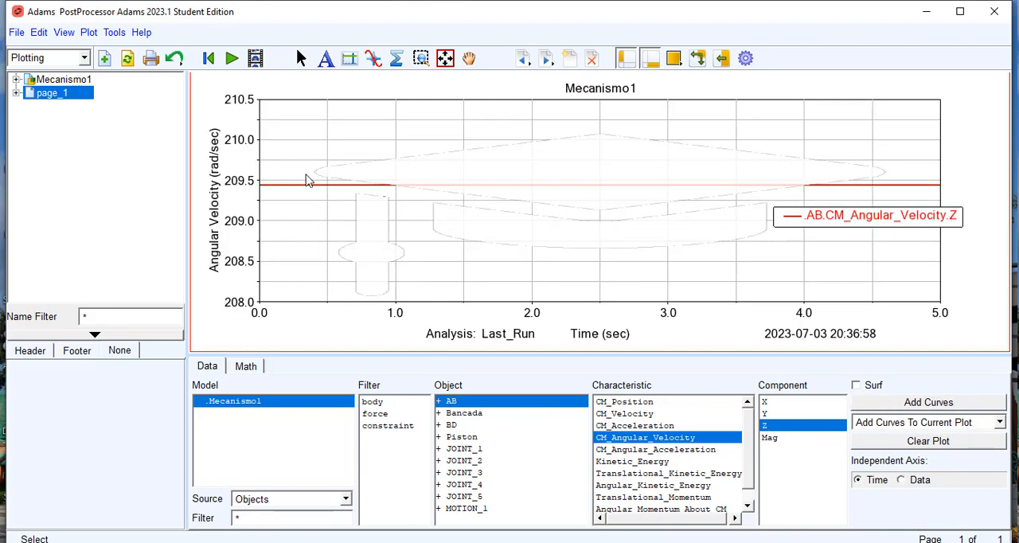
left_click(455, 427)
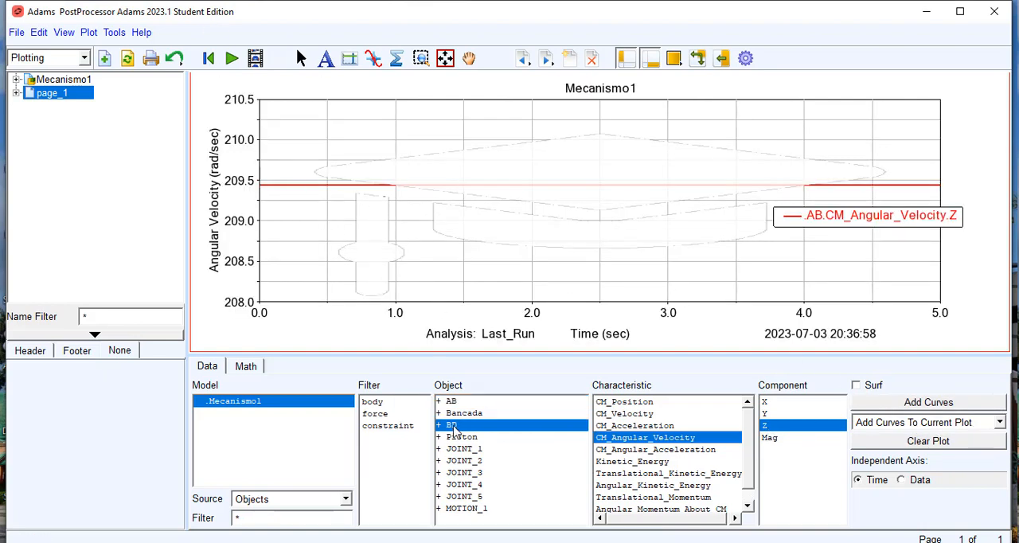
left_click(890, 405)
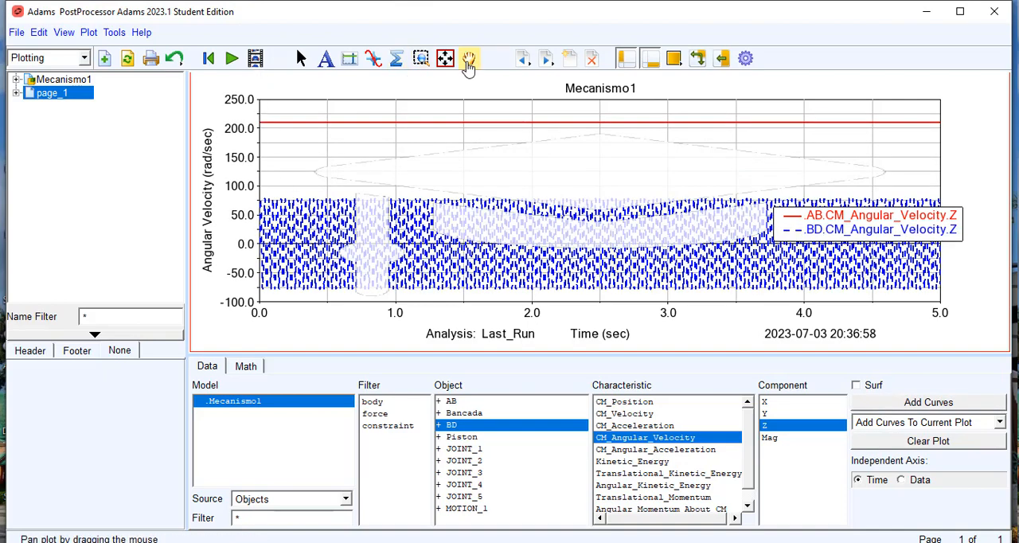
Step: Zoom the plot to about 0 to 0.6 s around the BD angular velocity oscillations and select the BD curve
left_click(421, 59)
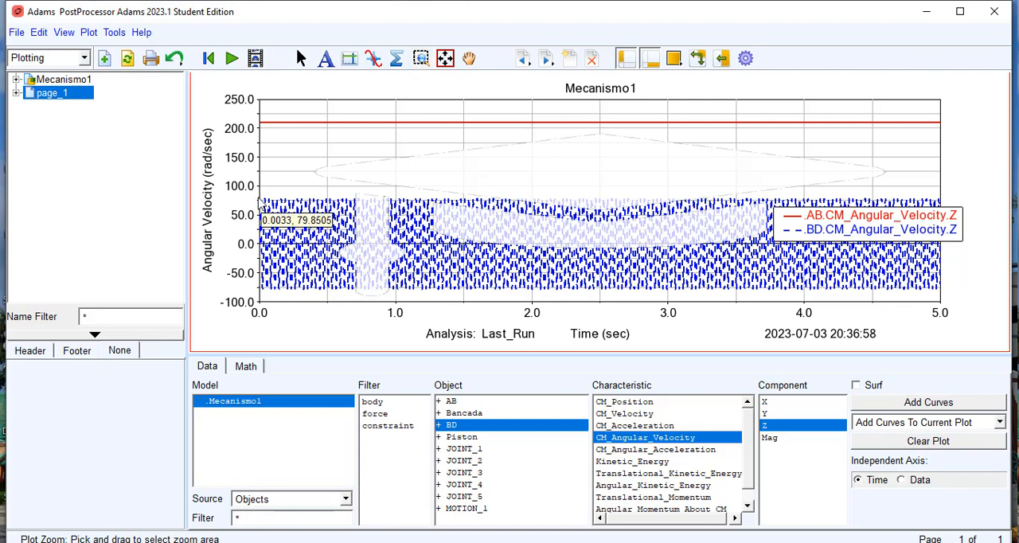
left_click_drag(259, 185, 339, 301)
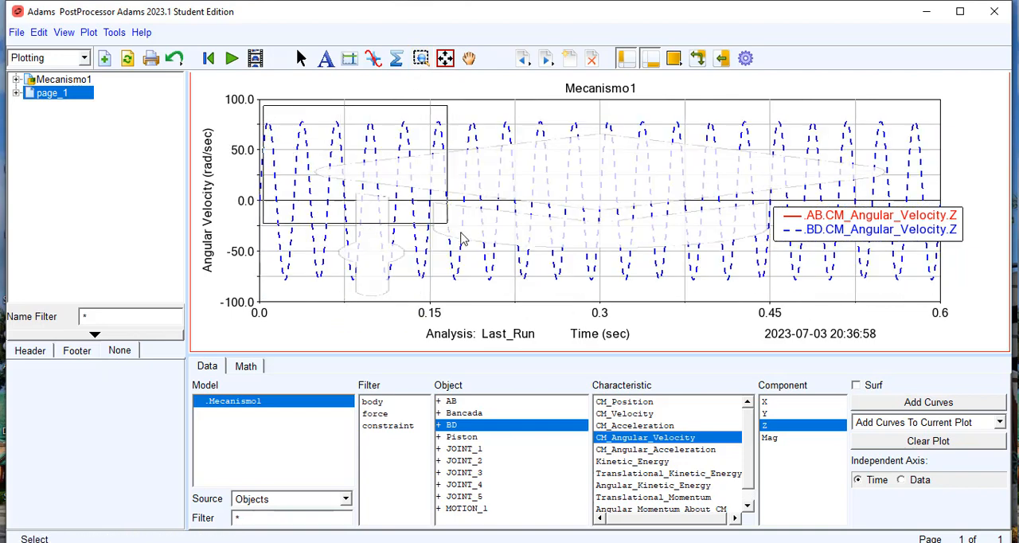
left_click(328, 151)
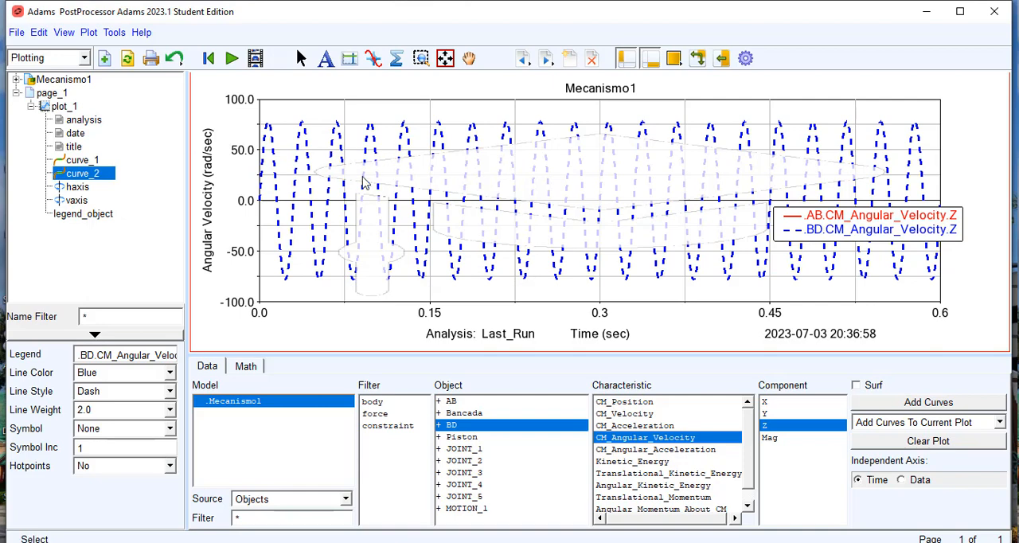